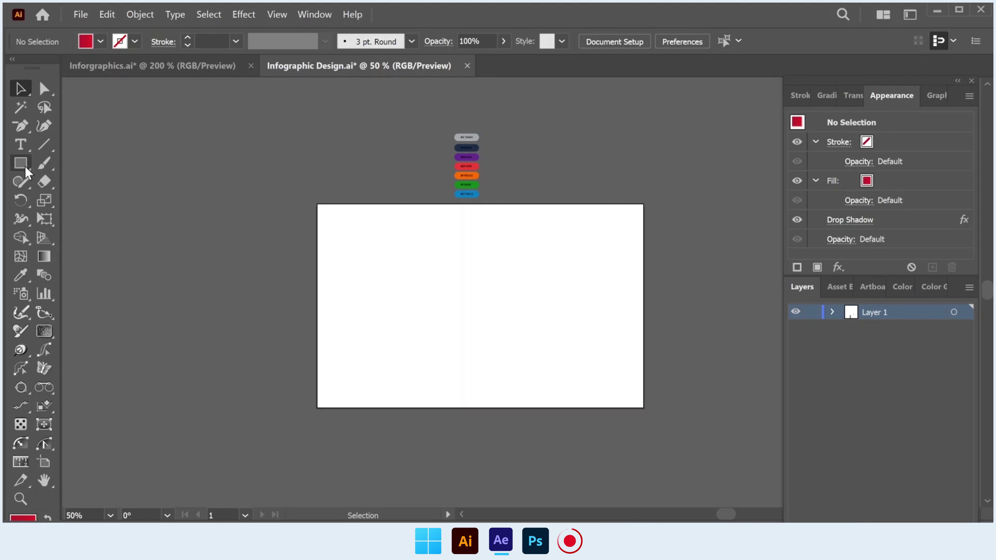
Step: Draw a rectangle covering the whole artboard and fill it light grey
{"action": "left_click_drag", "start_coordinate": [317, 203], "coordinate": [644, 407]}
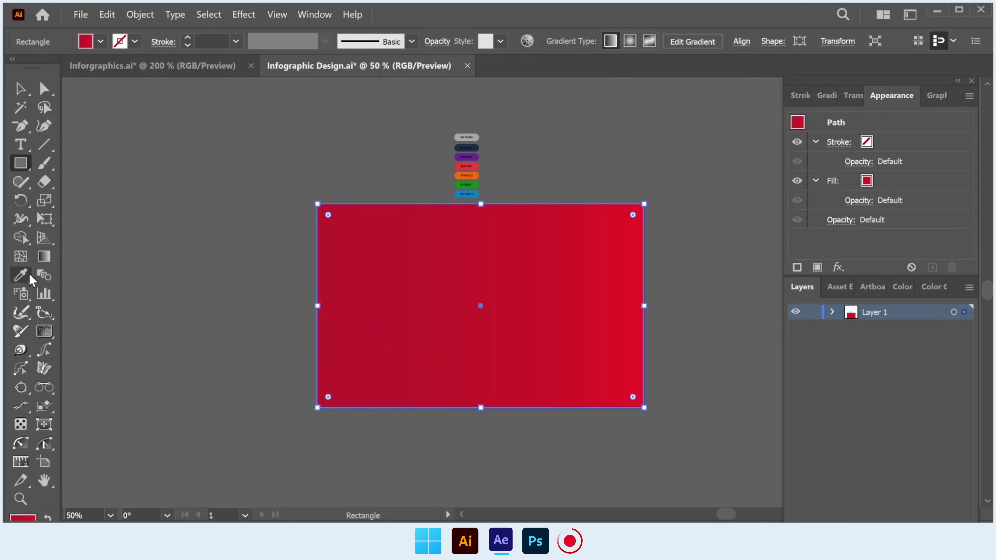
{"action": "left_click", "coordinate": [21, 275]}
{"action": "left_click", "coordinate": [479, 137]}
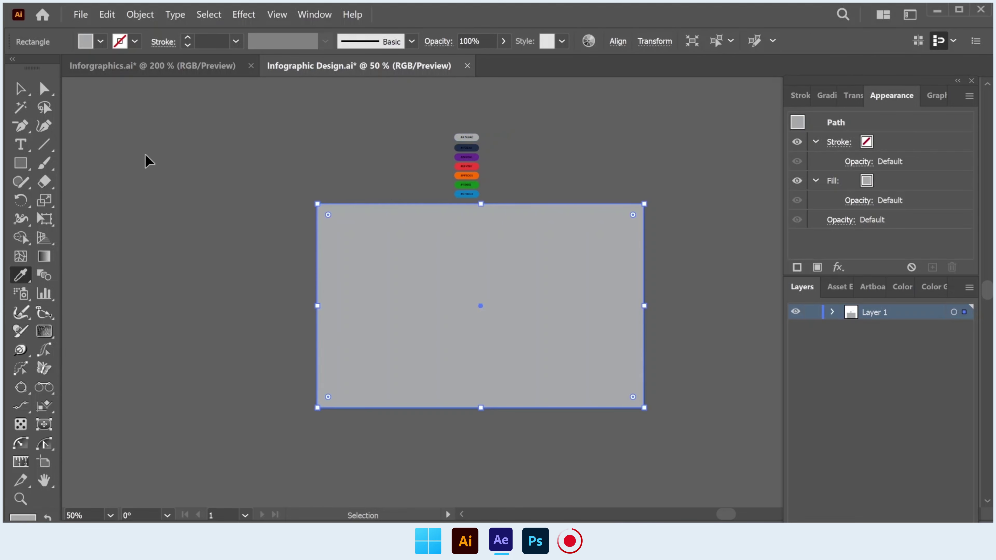
{"action": "key", "text": "ctrl+z"}
{"action": "left_click", "coordinate": [88, 46]}
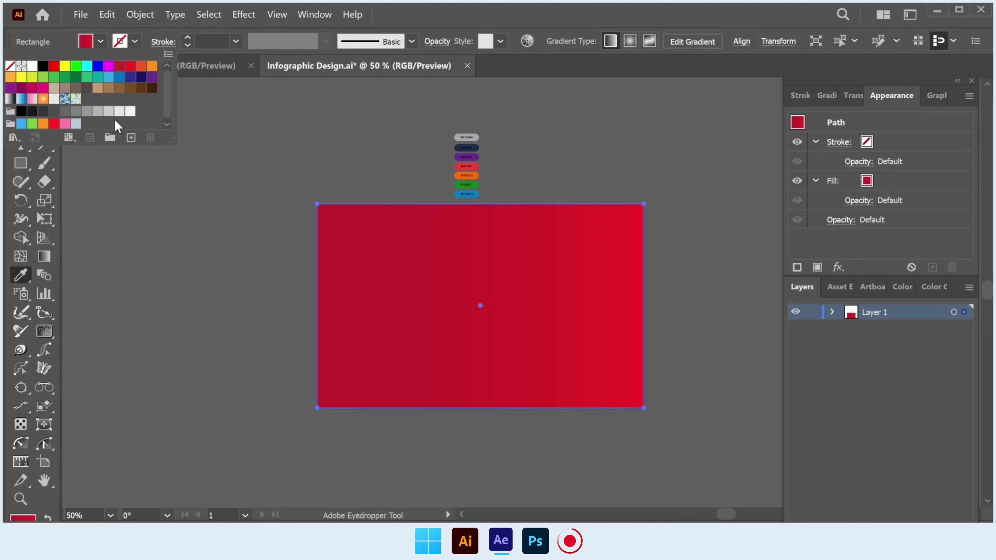
{"action": "left_click", "coordinate": [118, 112]}
{"action": "key", "text": "Escape"}
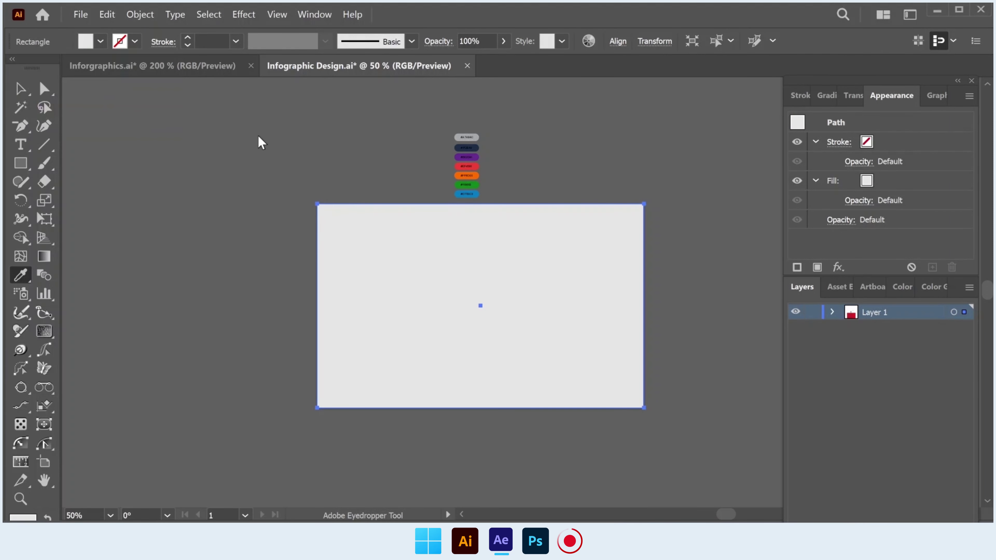
Step: Lock the grey background rectangle in place in Layer 1
{"action": "key", "text": "v"}
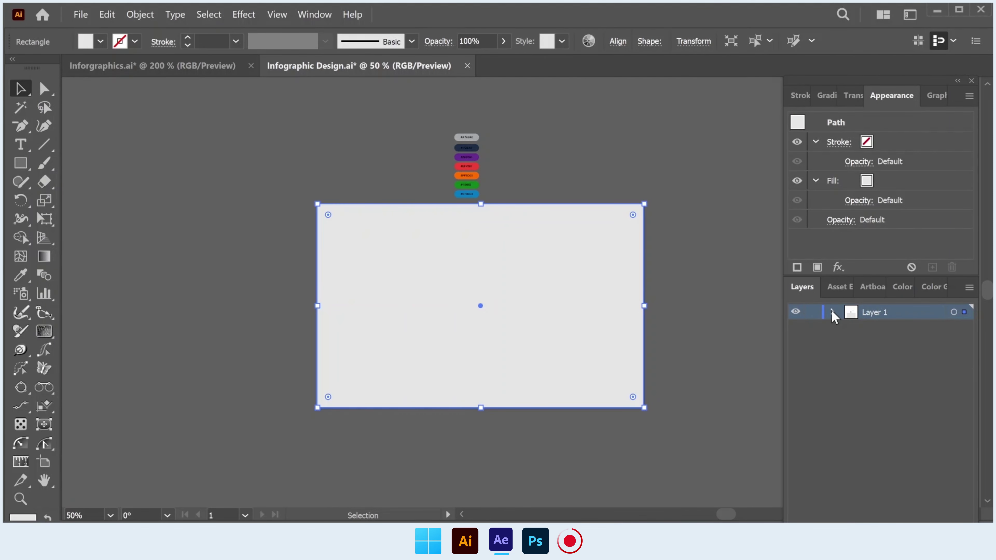
{"action": "left_click", "coordinate": [833, 312]}
{"action": "key", "text": "ctrl+shift+a"}
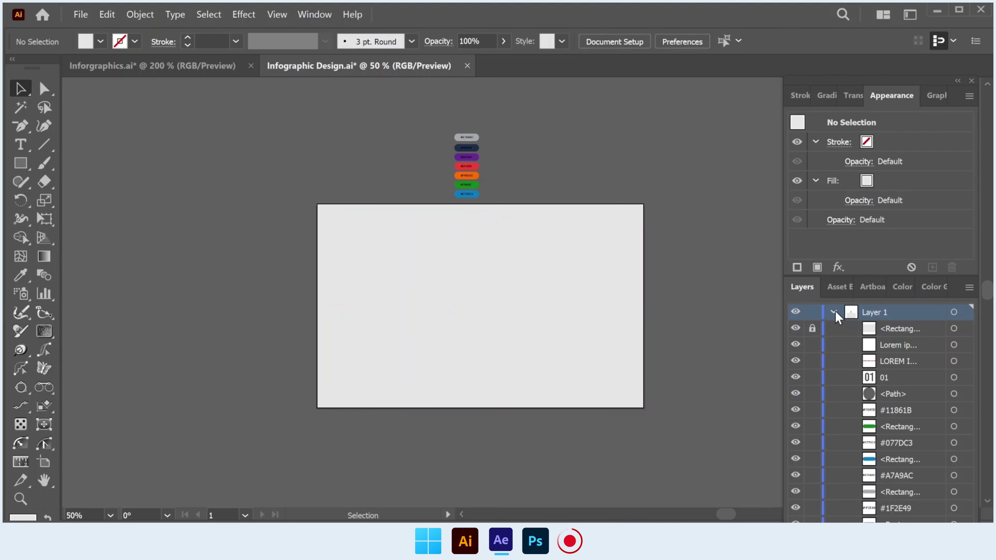
{"action": "left_click", "coordinate": [833, 312]}
{"action": "left_click_drag", "start_coordinate": [522, 307], "coordinate": [465, 287]}
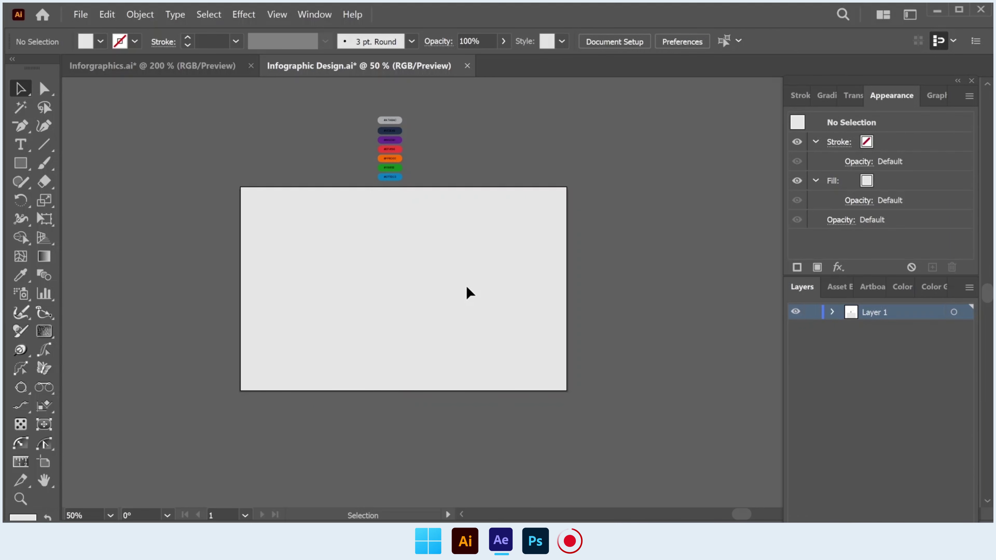
Step: Draw a circle with the Ellipse tool on the artboard's left side
{"action": "left_click", "coordinate": [20, 163]}
{"action": "key", "text": "l"}
{"action": "left_click_drag", "start_coordinate": [256, 240], "coordinate": [335, 334]}
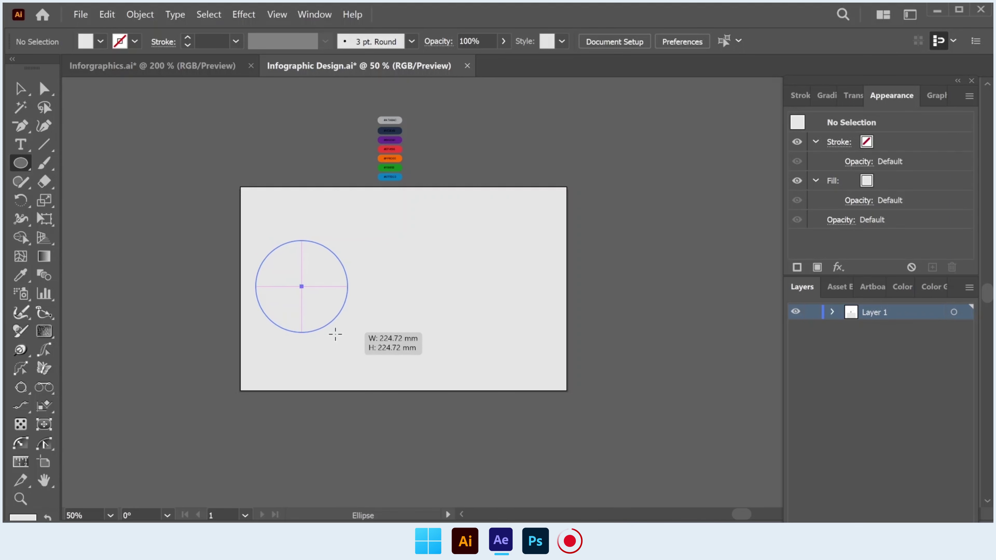
{"action": "left_click_drag", "start_coordinate": [336, 334], "coordinate": [344, 328]}
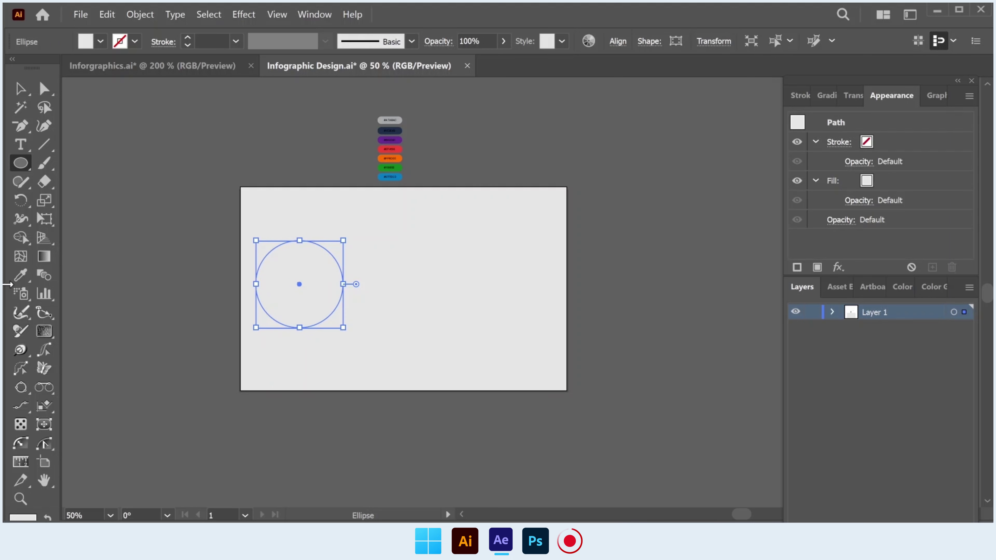
Step: Fill the circle with the navy swatch and nudge it slightly right and down
{"action": "left_click", "coordinate": [21, 275]}
{"action": "left_click", "coordinate": [402, 131]}
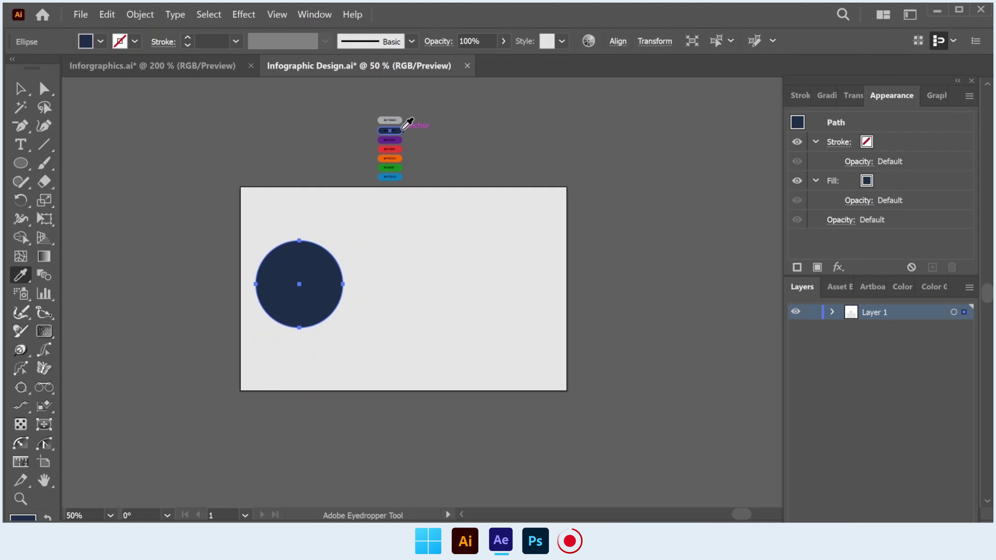
{"action": "left_click", "coordinate": [26, 90]}
{"action": "mouse_move", "coordinate": [337, 268]}
{"action": "left_mouse_down"}
{"action": "mouse_move", "coordinate": [347, 285]}
{"action": "mouse_move", "coordinate": [341, 271]}
{"action": "mouse_move", "coordinate": [322, 276]}
{"action": "left_mouse_up"}
{"action": "left_click", "coordinate": [618, 41]}
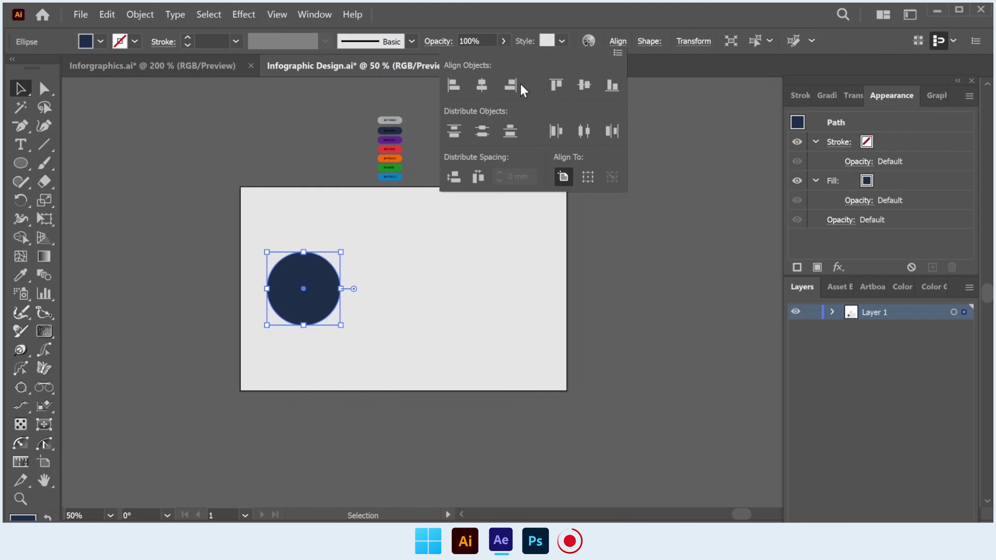
{"action": "left_click", "coordinate": [622, 321]}
{"action": "left_click", "coordinate": [630, 328]}
Step: Duplicate the navy circle, fill the copy light grey, and move it over the original
{"action": "mouse_move", "coordinate": [322, 303]}
{"action": "left_mouse_down"}
{"action": "mouse_move", "coordinate": [541, 320]}
{"action": "mouse_move", "coordinate": [567, 337]}
{"action": "left_mouse_up"}
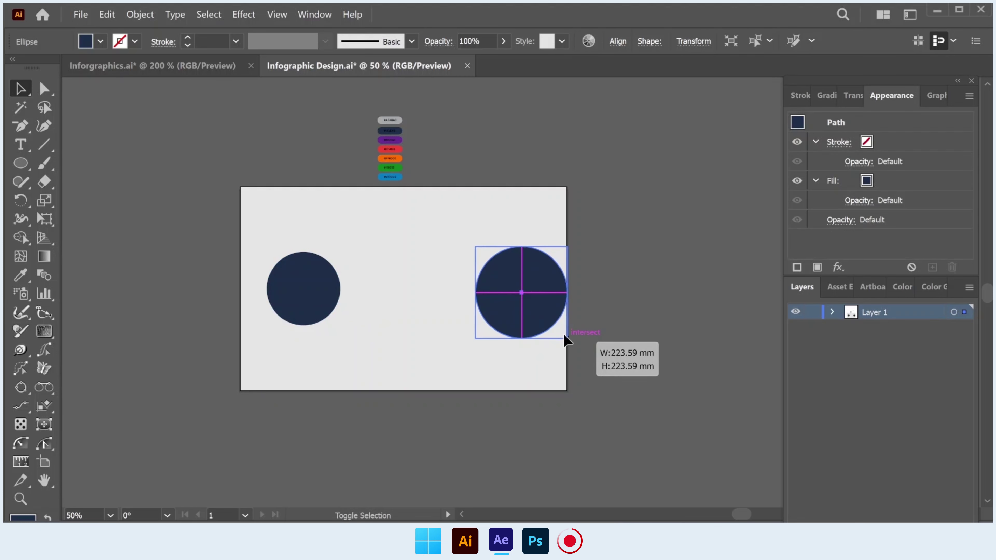
{"action": "left_click", "coordinate": [21, 274]}
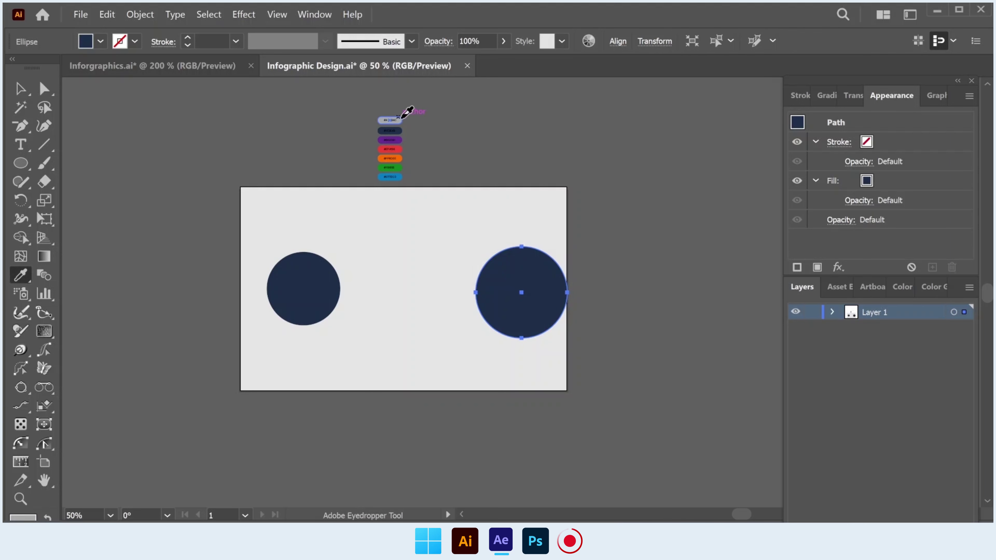
{"action": "left_click", "coordinate": [402, 118]}
{"action": "left_click", "coordinate": [20, 90]}
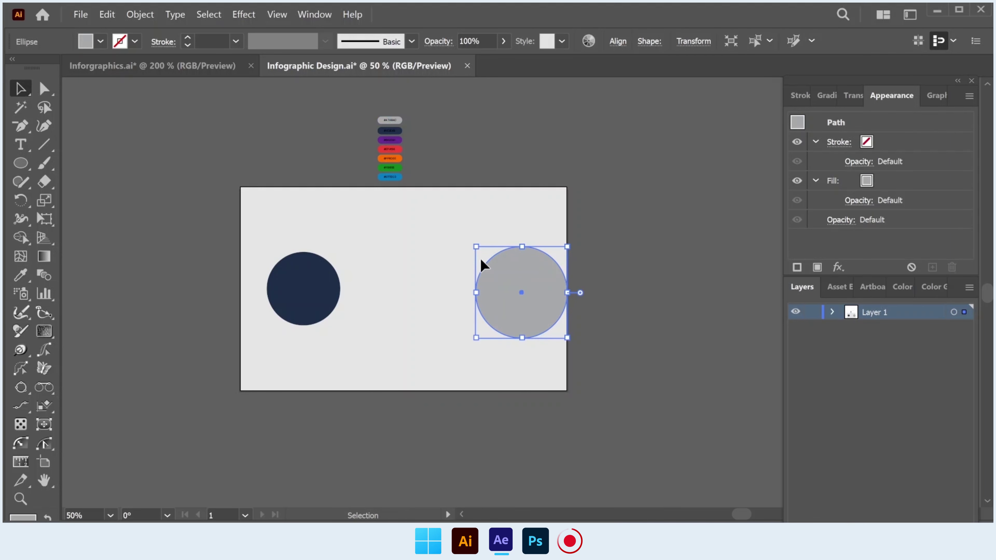
{"action": "left_click_drag", "start_coordinate": [504, 264], "coordinate": [250, 263]}
Step: Centre both circles on each other and send the grey circle behind the navy one
{"action": "left_click", "coordinate": [330, 290], "text": "shift"}
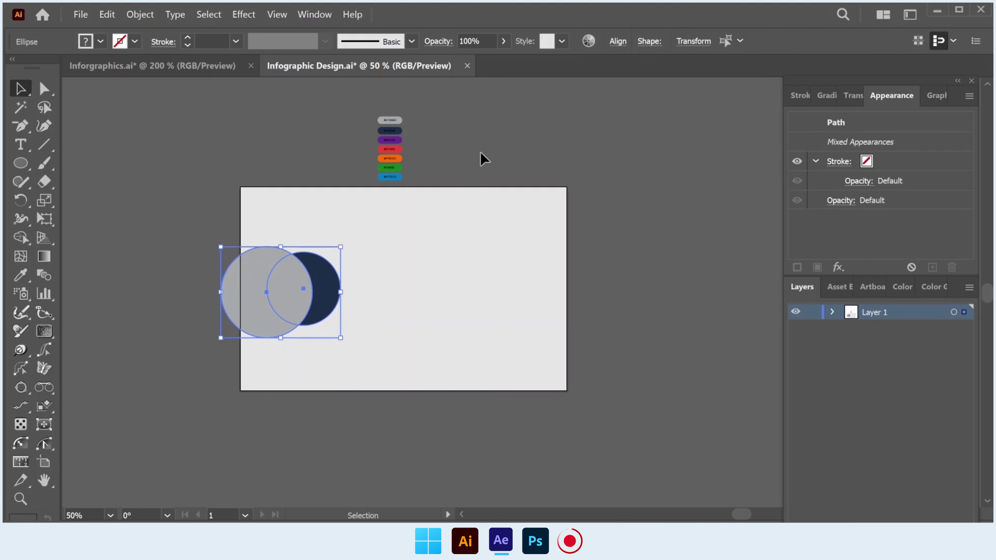
{"action": "left_click", "coordinate": [618, 41]}
{"action": "left_click", "coordinate": [482, 85]}
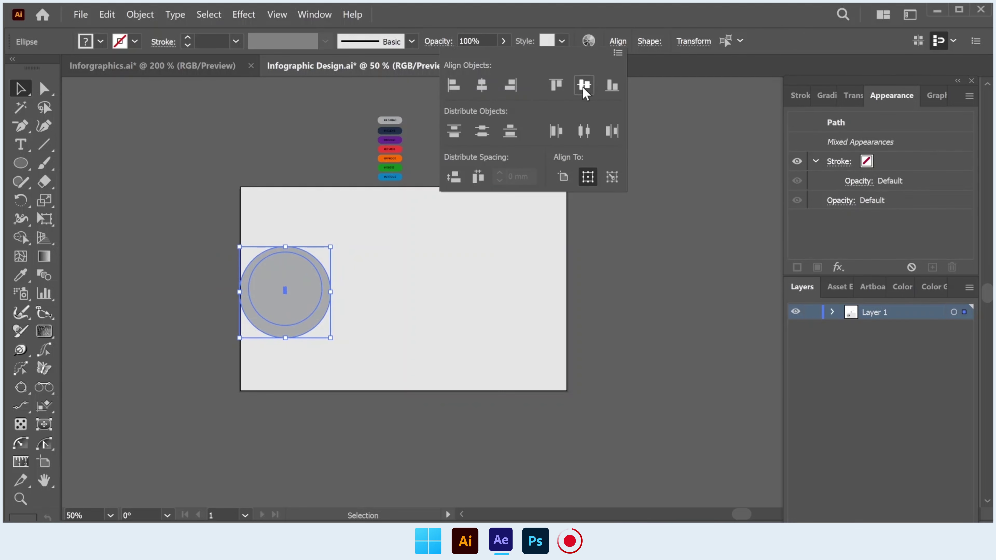
{"action": "left_click", "coordinate": [584, 85]}
{"action": "left_click", "coordinate": [340, 307]}
{"action": "left_click", "coordinate": [329, 309]}
{"action": "key", "text": "ctrl+shift+bracketleft"}
Step: Shrink the grey circle into a thin ring and nudge the pair slightly right and up
{"action": "scroll", "coordinate": [303, 258], "scroll_direction": "up", "scroll_amount": 1}
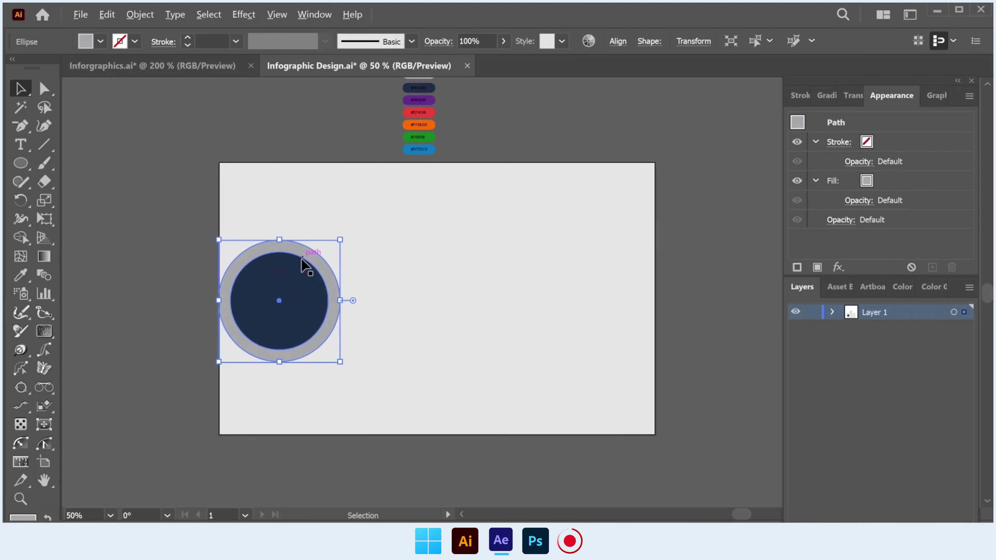
{"action": "scroll", "coordinate": [302, 259], "scroll_direction": "up", "scroll_amount": 1}
{"action": "scroll", "coordinate": [303, 259], "scroll_direction": "up", "scroll_amount": 1}
{"action": "left_click_drag", "start_coordinate": [390, 215], "coordinate": [370, 231]}
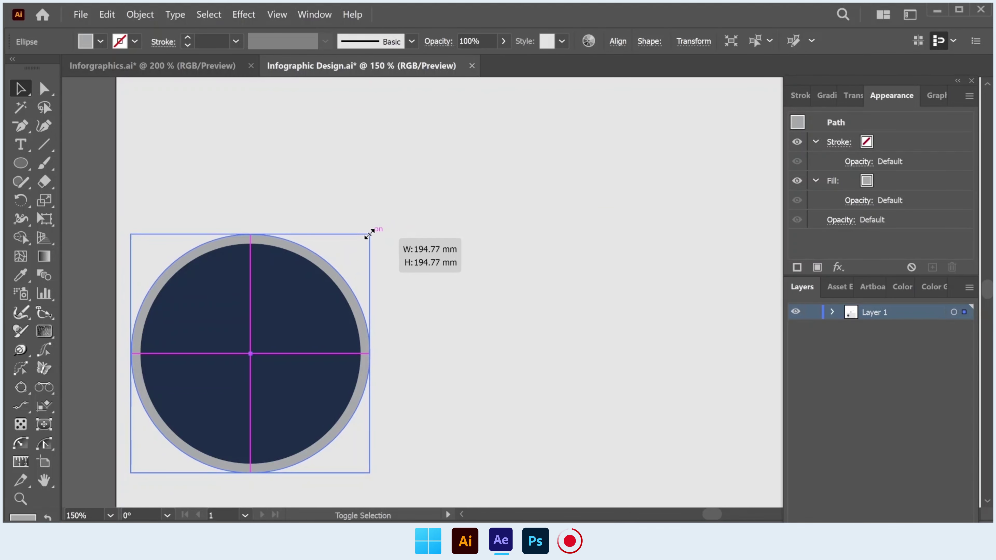
{"action": "scroll", "coordinate": [373, 233], "scroll_direction": "down", "scroll_amount": 2}
{"action": "left_click", "coordinate": [425, 238]}
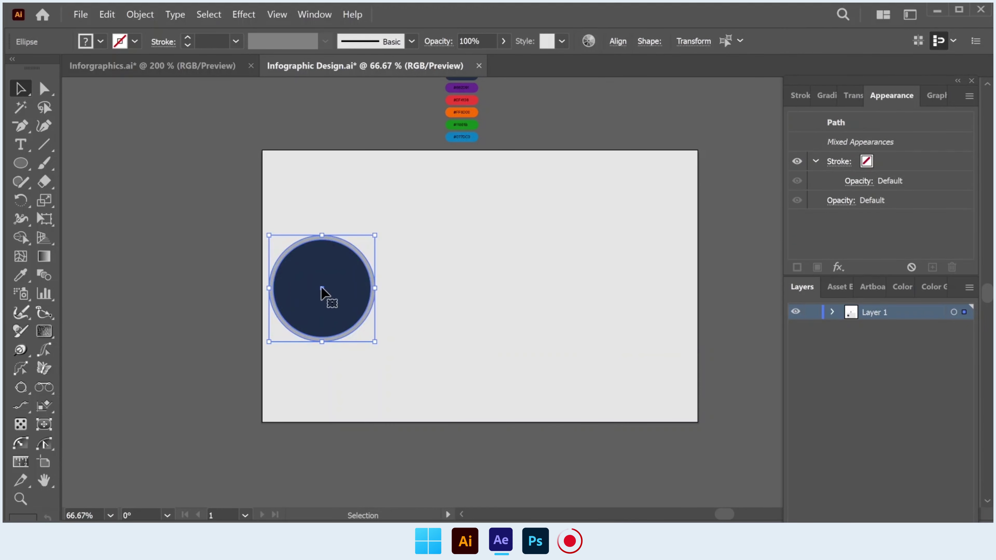
{"action": "left_click_drag", "start_coordinate": [317, 309], "coordinate": [331, 306]}
{"action": "left_click", "coordinate": [396, 259]}
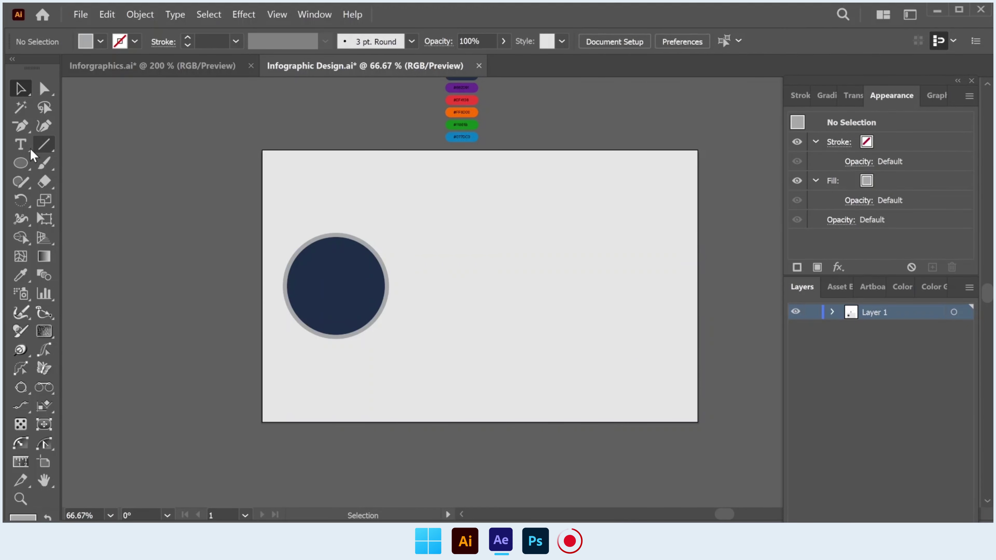
{"action": "left_click", "coordinate": [22, 145]}
Step: Create 'OUR SERVICES' text, enlarge it, and set it in Poppins Bold
{"action": "left_click", "coordinate": [367, 210]}
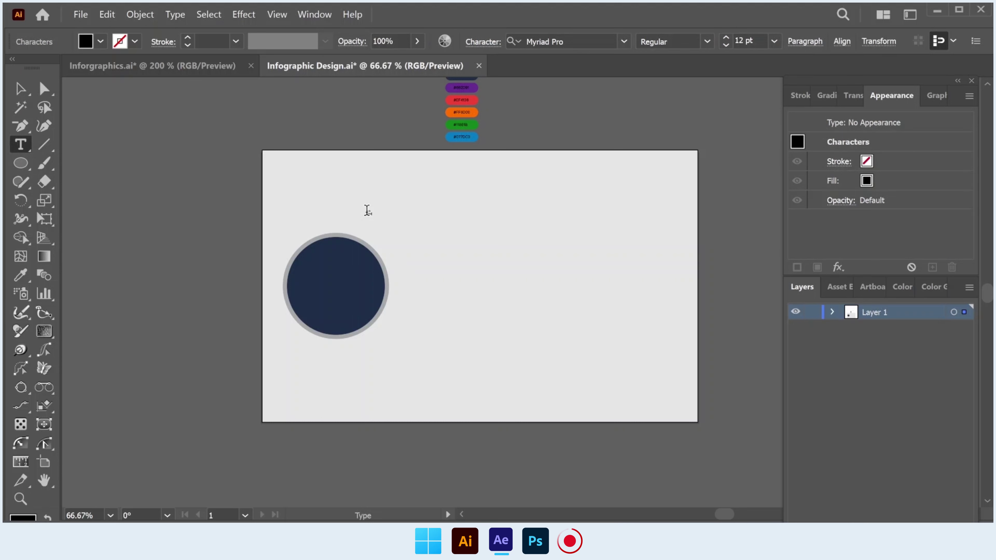
{"action": "left_click", "coordinate": [22, 87]}
{"action": "left_click_drag", "start_coordinate": [375, 215], "coordinate": [427, 258]}
{"action": "left_click", "coordinate": [482, 41]}
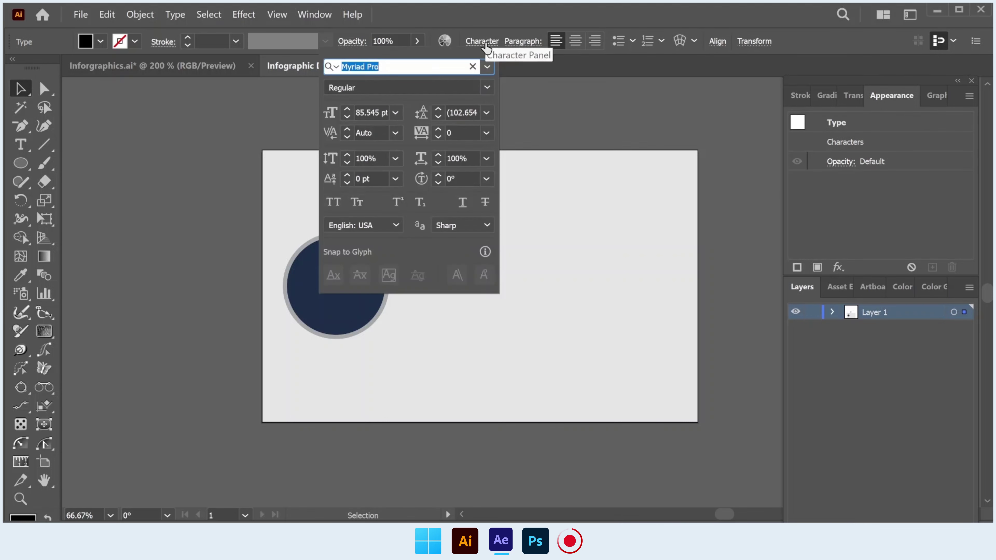
{"action": "left_click", "coordinate": [487, 88]}
{"action": "left_click", "coordinate": [424, 70]}
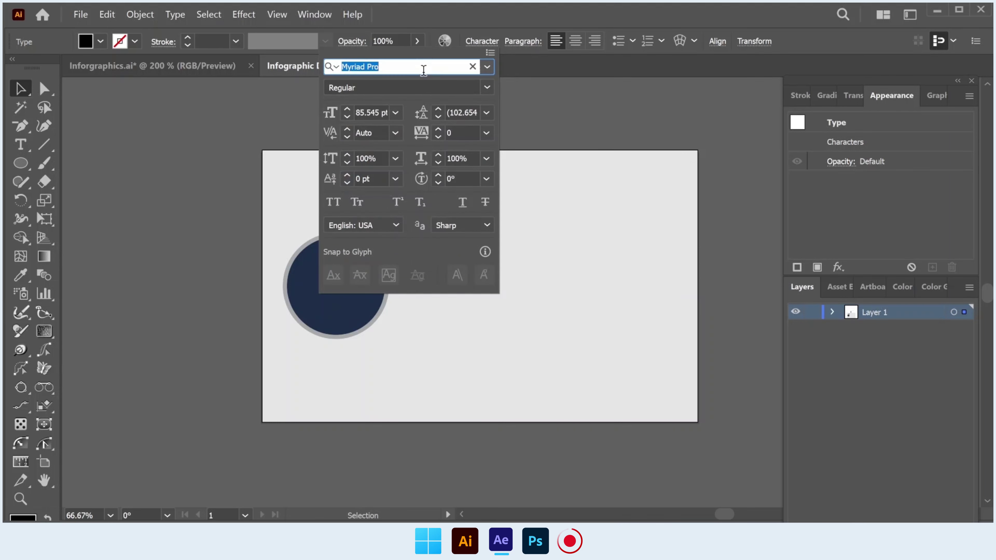
{"action": "type", "text": "POPP"}
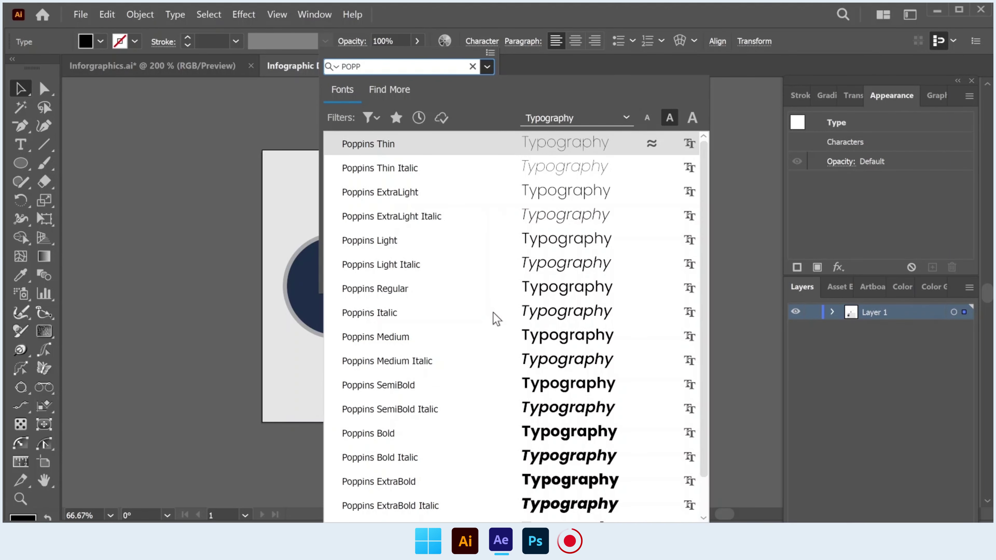
{"action": "left_click", "coordinate": [559, 431]}
{"action": "left_click", "coordinate": [543, 332]}
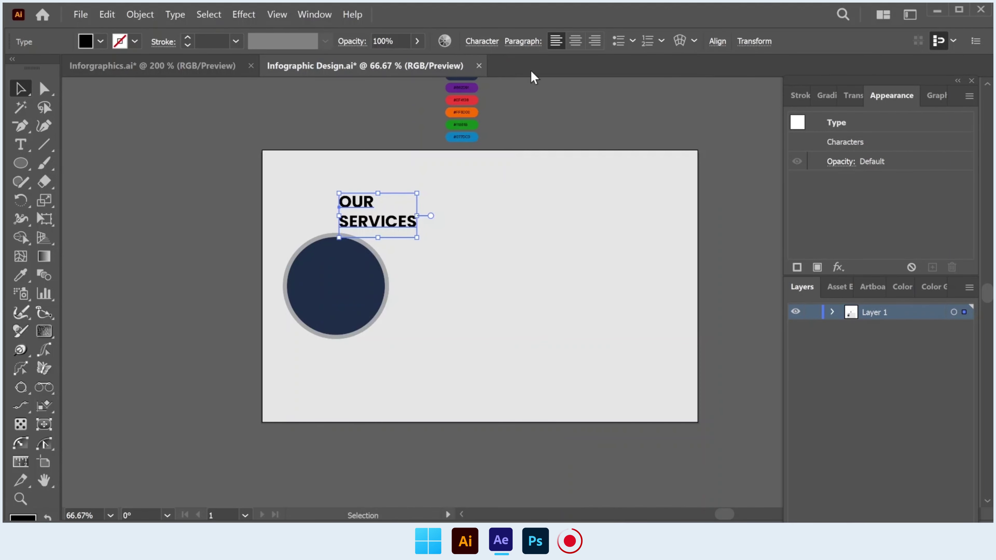
Step: Centre-align the text, make it white, and centre it on the navy circle
{"action": "left_click", "coordinate": [575, 41]}
{"action": "left_click_drag", "start_coordinate": [338, 222], "coordinate": [336, 296]}
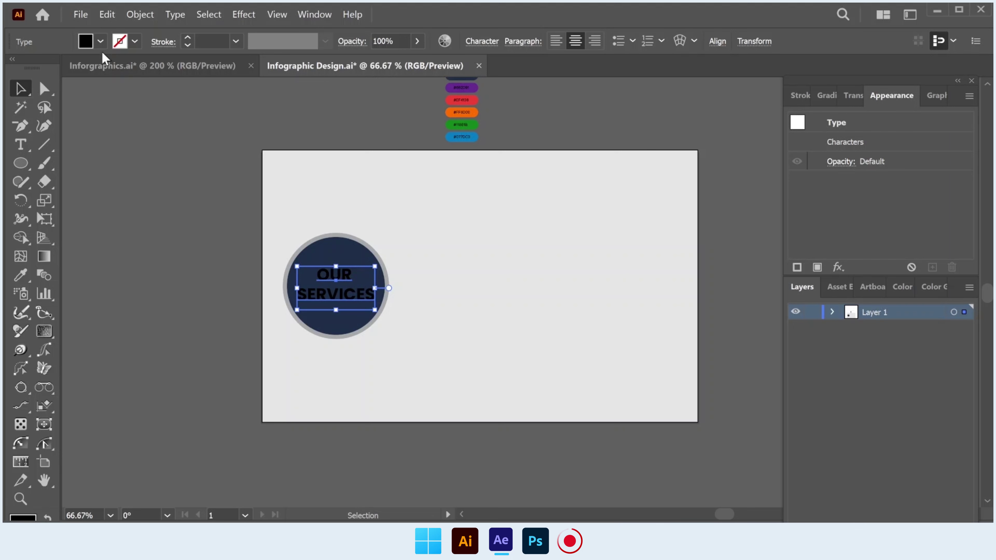
{"action": "left_click", "coordinate": [90, 46]}
{"action": "left_click", "coordinate": [31, 66]}
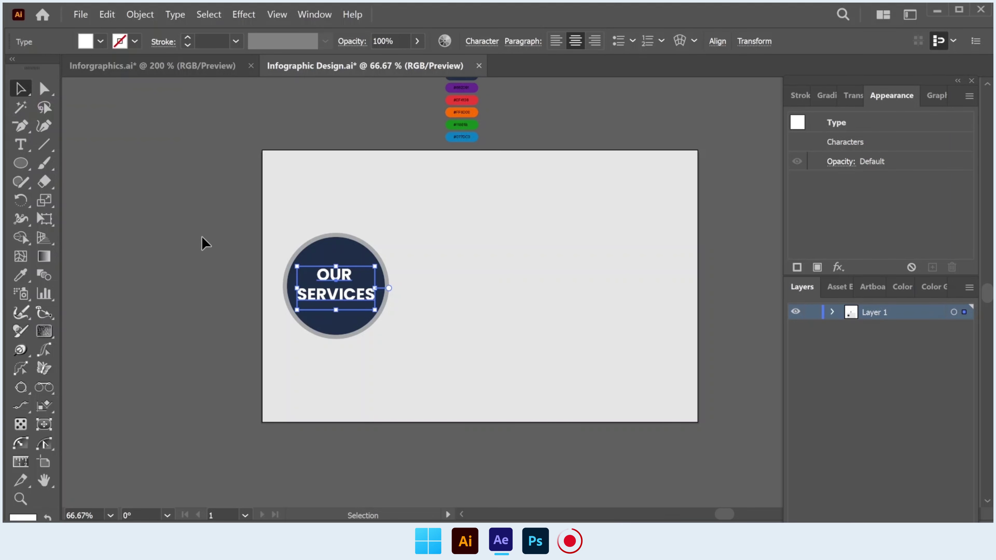
{"action": "left_click_drag", "start_coordinate": [420, 373], "coordinate": [420, 372]}
{"action": "left_click", "coordinate": [592, 41]}
{"action": "left_click", "coordinate": [486, 272]}
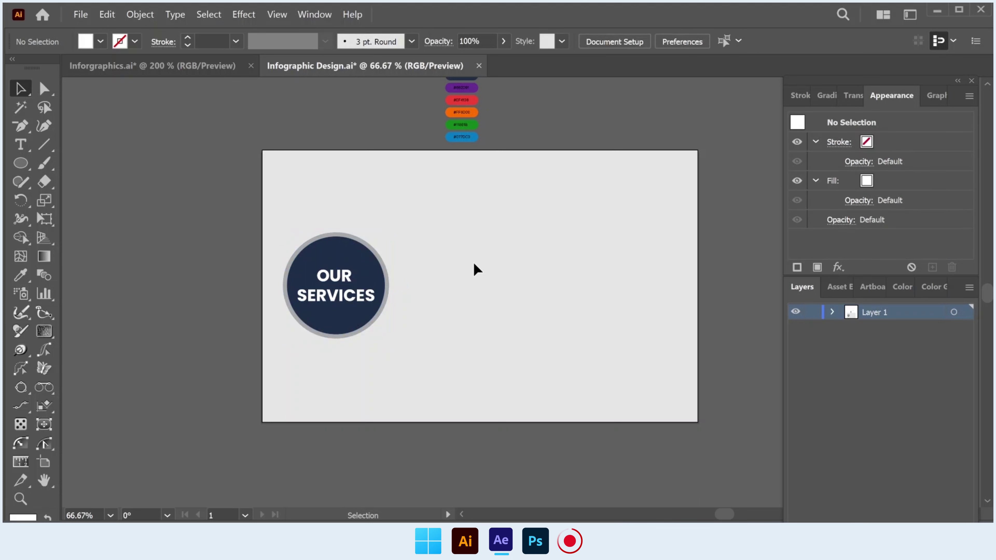
Step: Draw a large circle over the badge with no fill and a 5 pt stroke
{"action": "scroll", "coordinate": [473, 263], "scroll_direction": "down", "scroll_amount": 1}
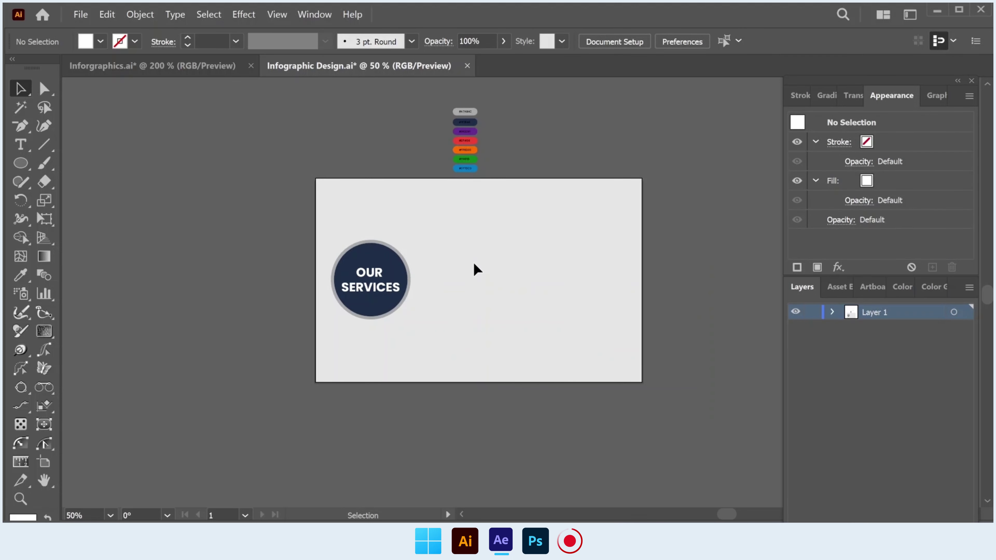
{"action": "scroll", "coordinate": [473, 261], "scroll_direction": "down", "scroll_amount": 1}
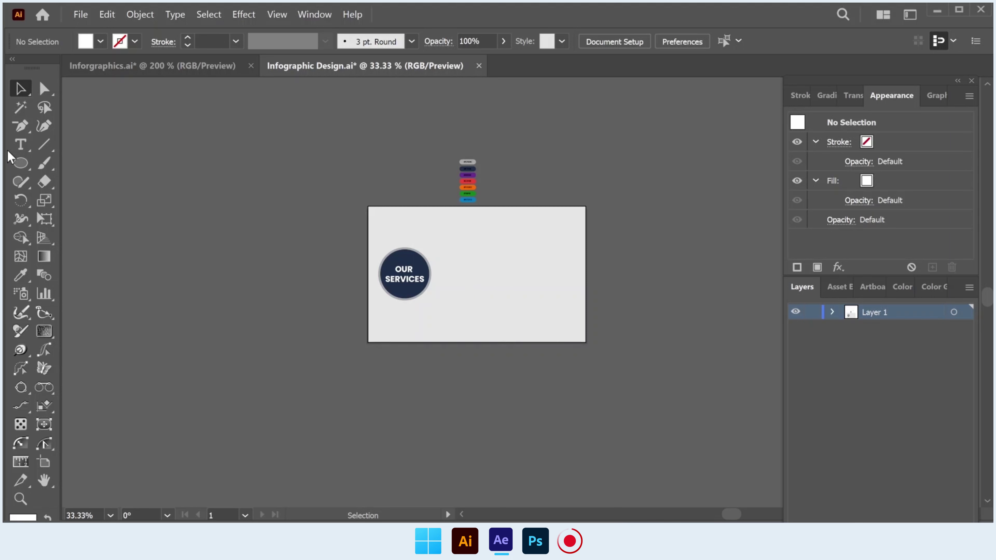
{"action": "left_click", "coordinate": [21, 163]}
{"action": "left_click", "coordinate": [85, 200]}
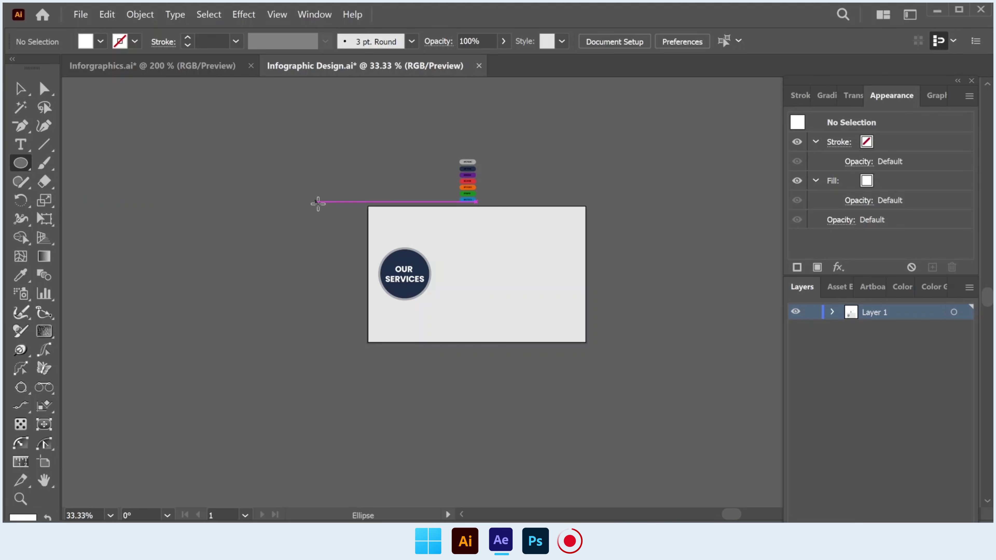
{"action": "left_click_drag", "start_coordinate": [354, 229], "coordinate": [428, 322]}
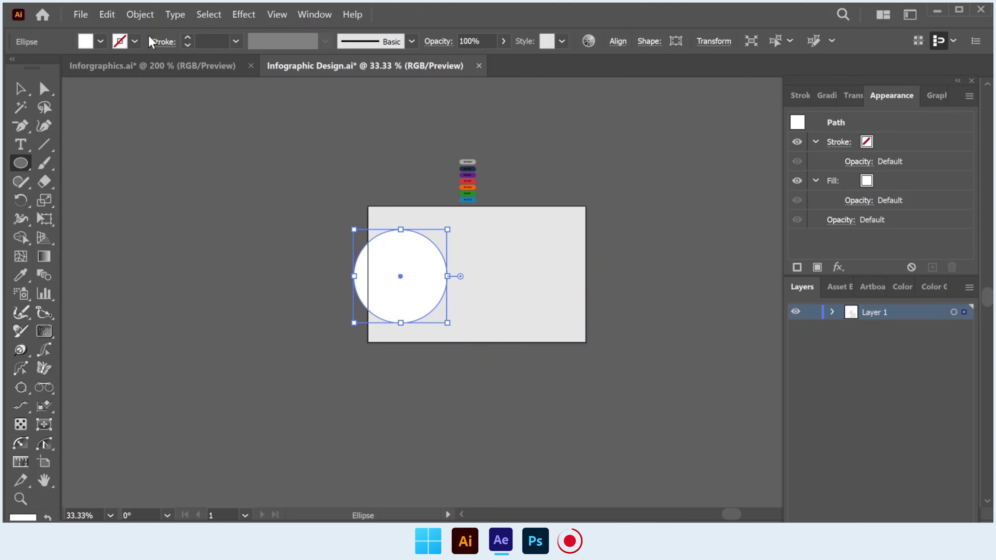
{"action": "left_click", "coordinate": [188, 38]}
{"action": "left_click", "coordinate": [187, 37]}
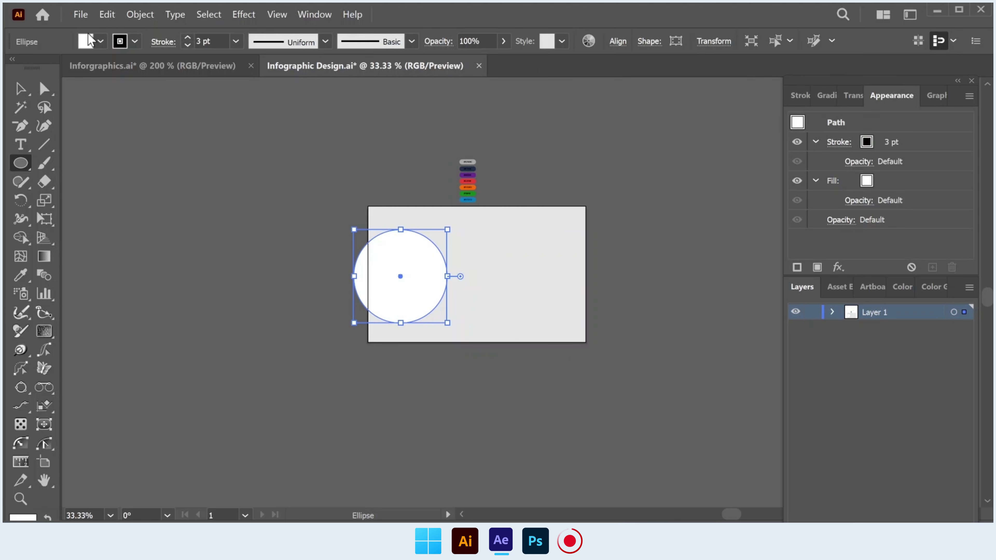
{"action": "left_click", "coordinate": [85, 41]}
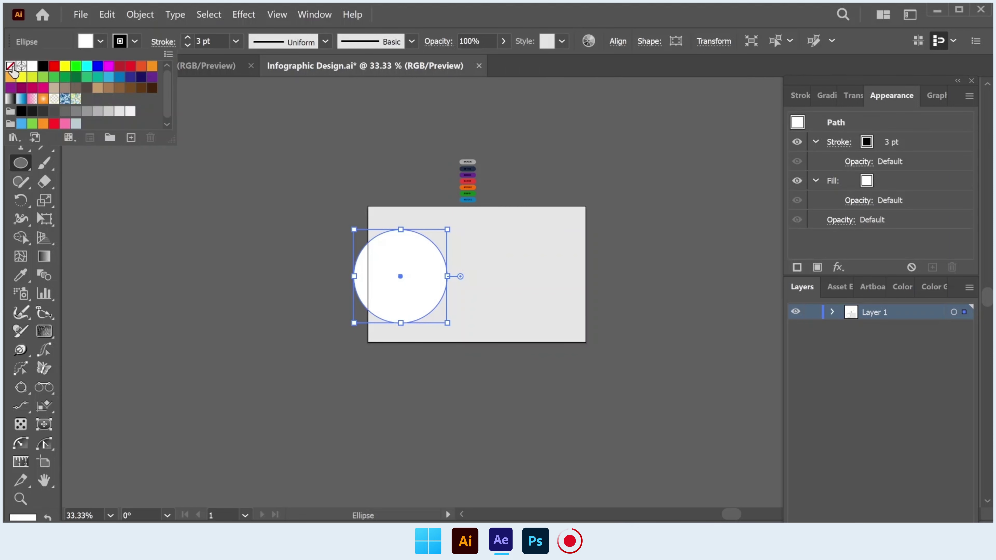
{"action": "left_click", "coordinate": [10, 65]}
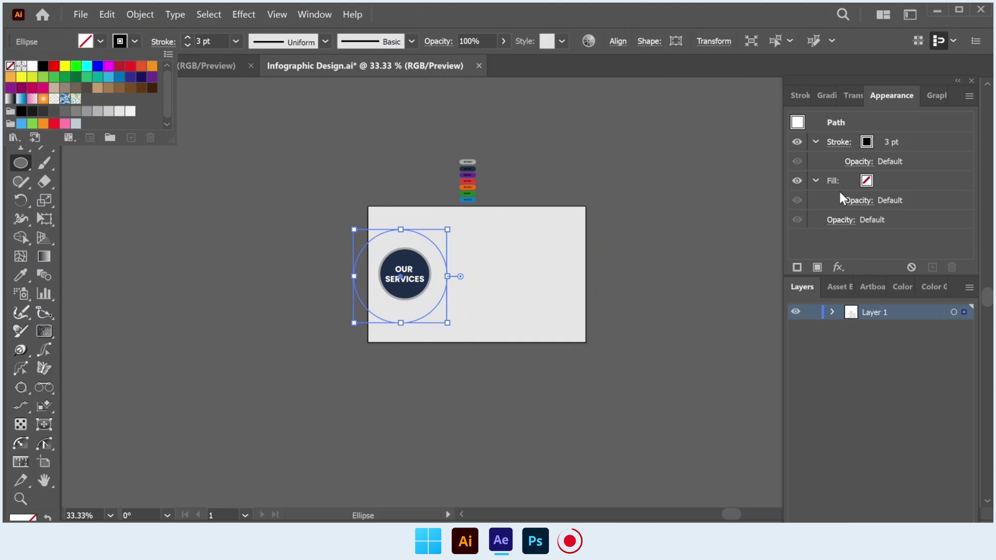
{"action": "left_click", "coordinate": [187, 38]}
Step: Check the ring's stroke weight and outline colour in the Appearance panel, leaving them unchanged
{"action": "left_click", "coordinate": [840, 143]}
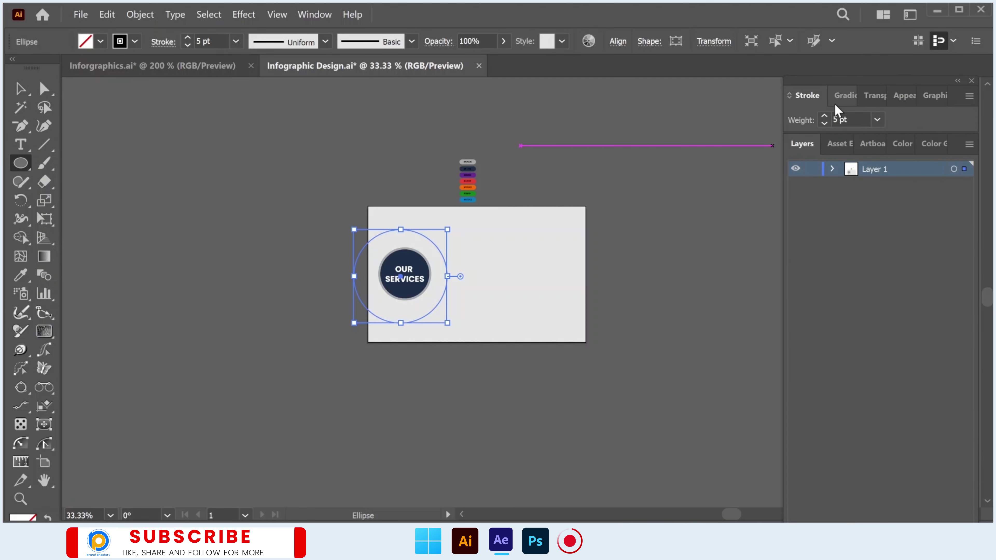
{"action": "left_click", "coordinate": [904, 95]}
{"action": "left_click", "coordinate": [865, 143]}
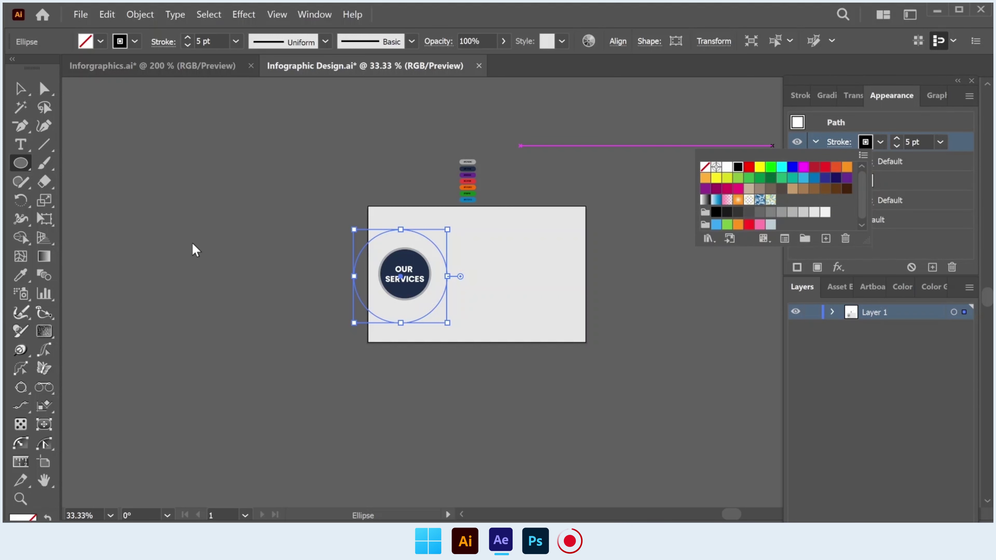
{"action": "key", "text": "Escape"}
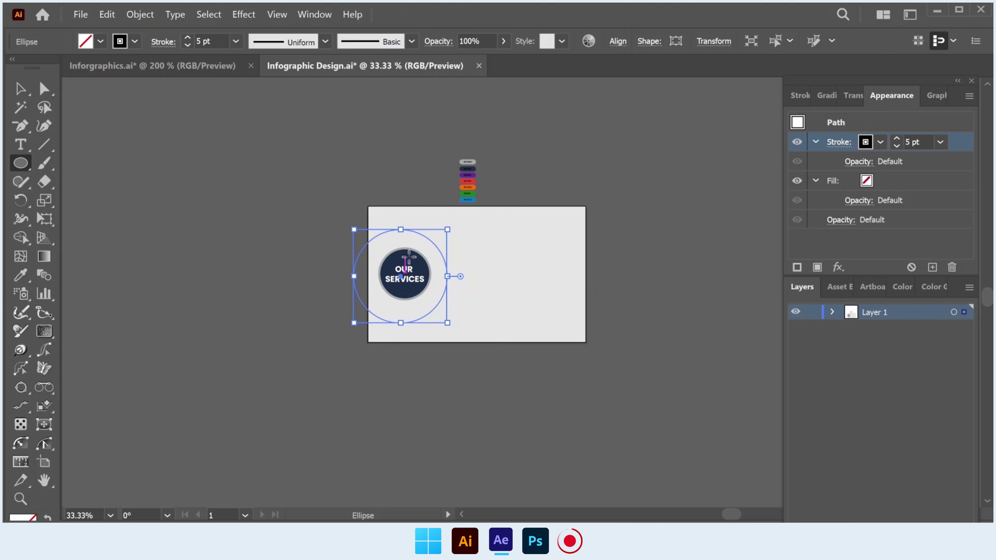
{"action": "scroll", "coordinate": [468, 167], "scroll_direction": "up", "scroll_amount": 2}
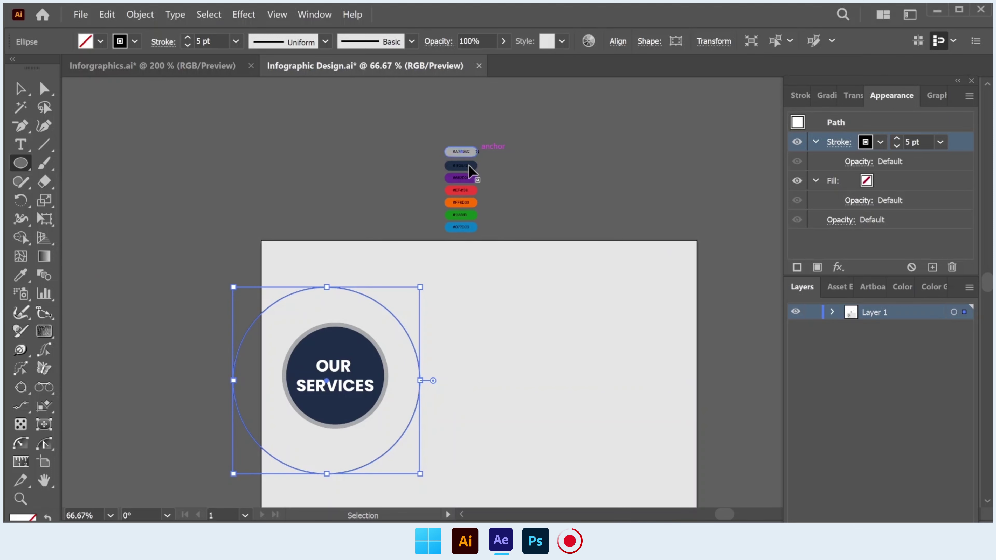
{"action": "left_click", "coordinate": [466, 166]}
{"action": "left_click", "coordinate": [324, 212]}
{"action": "key", "text": "v"}
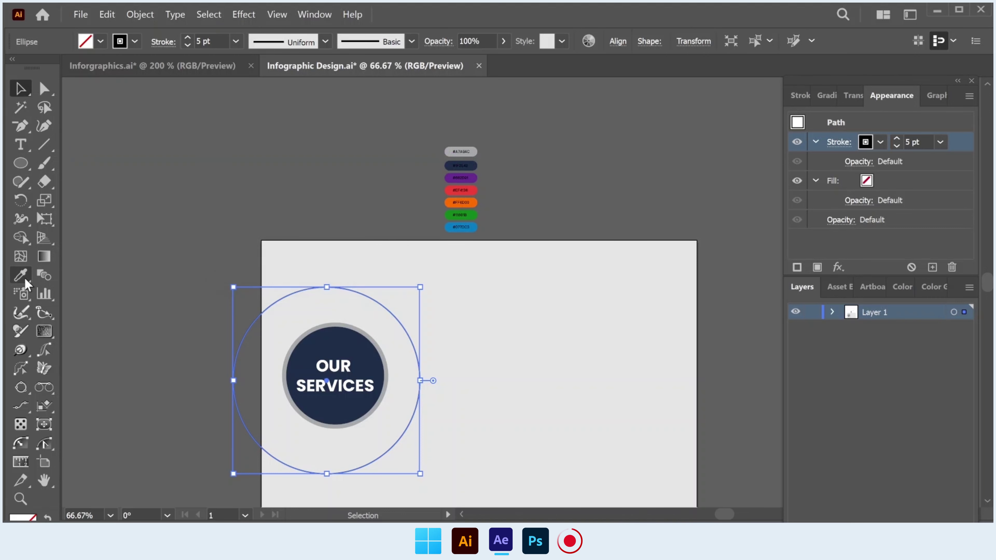
{"action": "left_click", "coordinate": [22, 277]}
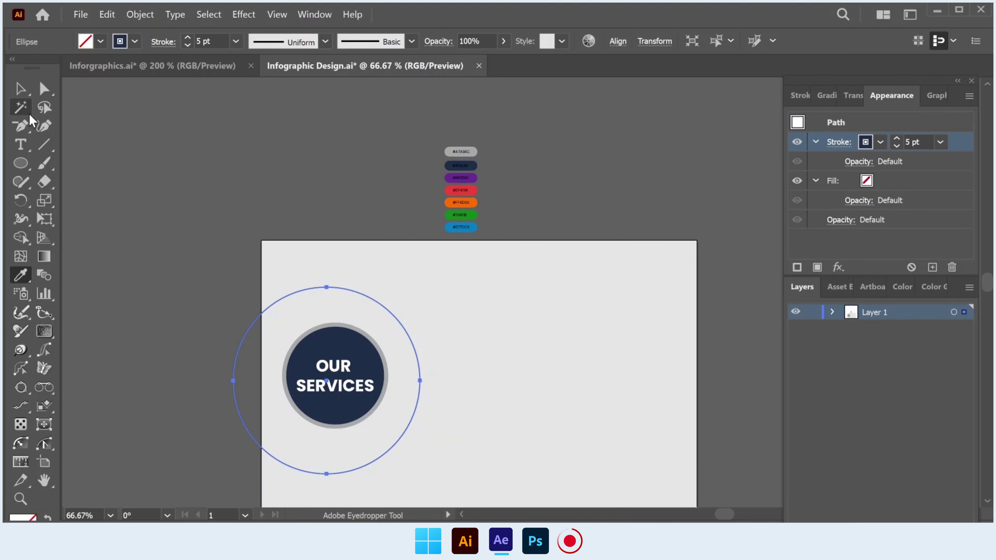
{"action": "left_click", "coordinate": [29, 95]}
Step: Align the ring, circles and text on one centre, then shrink the ring evenly
{"action": "left_click_drag", "start_coordinate": [267, 277], "coordinate": [394, 368]}
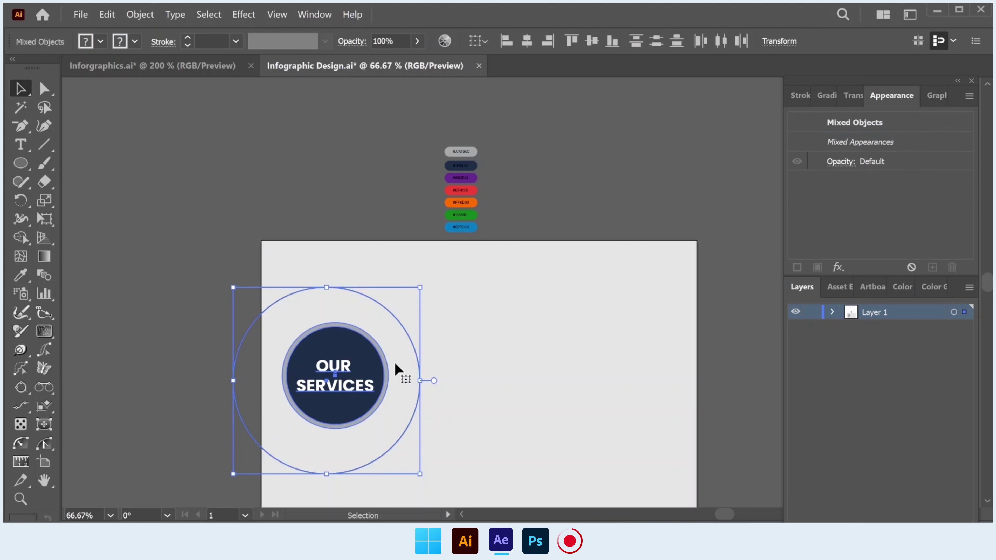
{"action": "left_click", "coordinate": [527, 40]}
{"action": "left_click", "coordinate": [591, 40]}
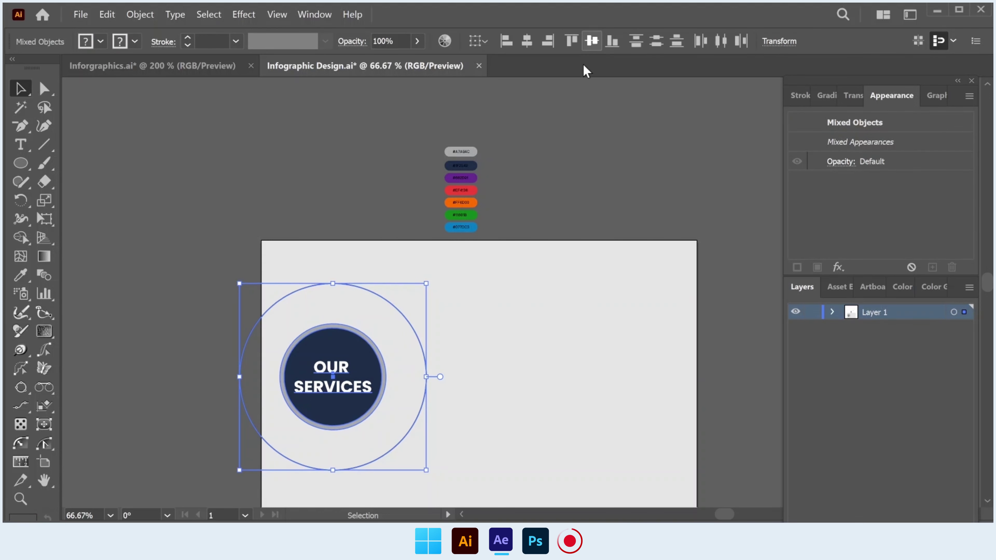
{"action": "left_click", "coordinate": [464, 381]}
{"action": "left_click", "coordinate": [423, 340]}
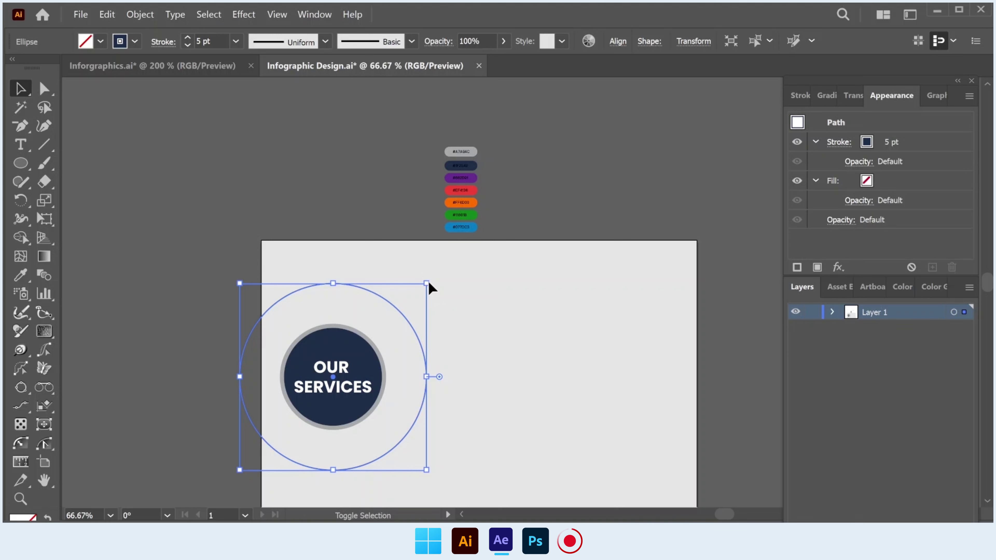
{"action": "mouse_move", "coordinate": [426, 283]}
{"action": "left_mouse_down"}
{"action": "mouse_move", "coordinate": [410, 299]}
{"action": "mouse_move", "coordinate": [409, 289]}
{"action": "left_mouse_up"}
Step: Draw a vertical line through the circle's centre and select it with the outer ring
{"action": "left_click", "coordinate": [487, 323]}
{"action": "left_click", "coordinate": [44, 144]}
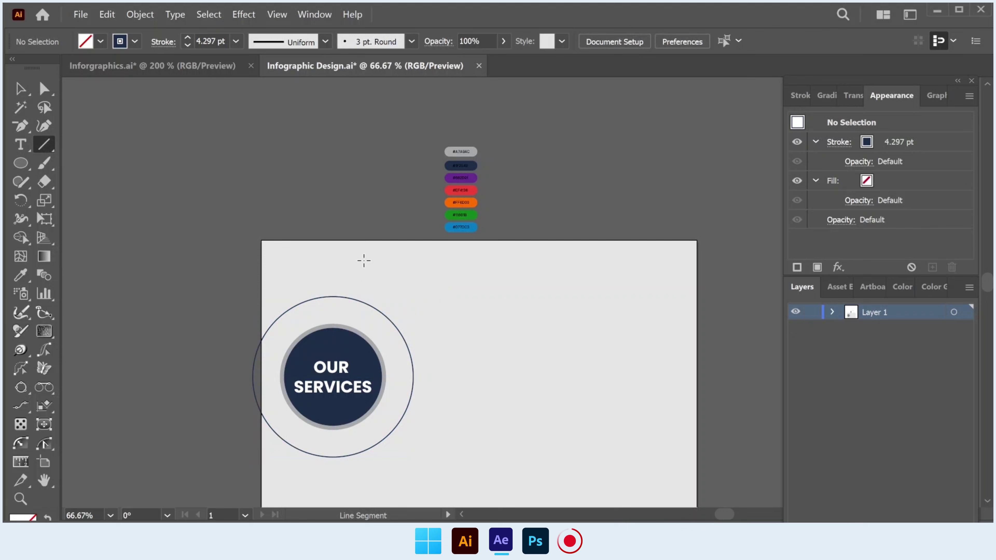
{"action": "scroll", "coordinate": [353, 255], "scroll_direction": "down", "scroll_amount": 1}
{"action": "left_click_drag", "start_coordinate": [333, 232], "coordinate": [329, 458]}
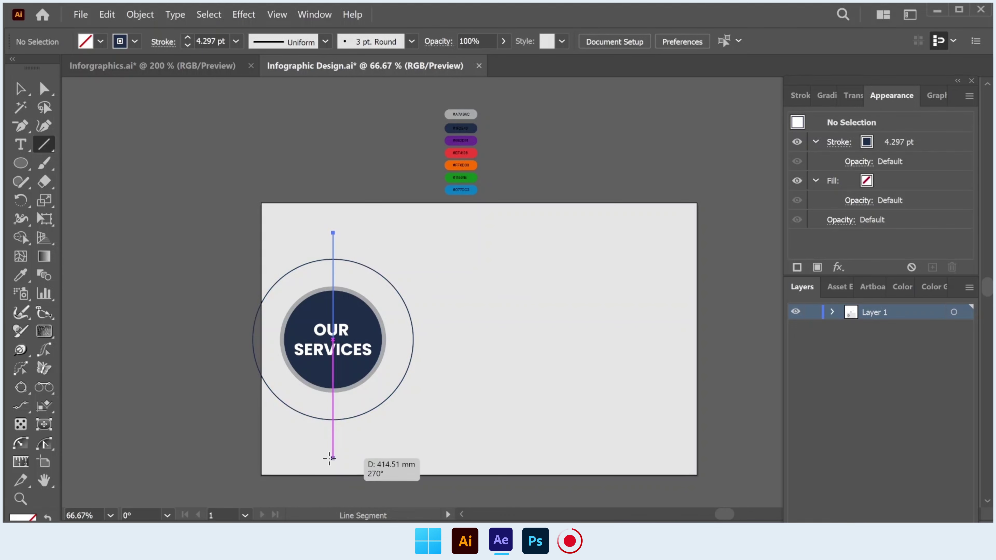
{"action": "left_click", "coordinate": [21, 89]}
{"action": "left_click_drag", "start_coordinate": [265, 173], "coordinate": [373, 293]}
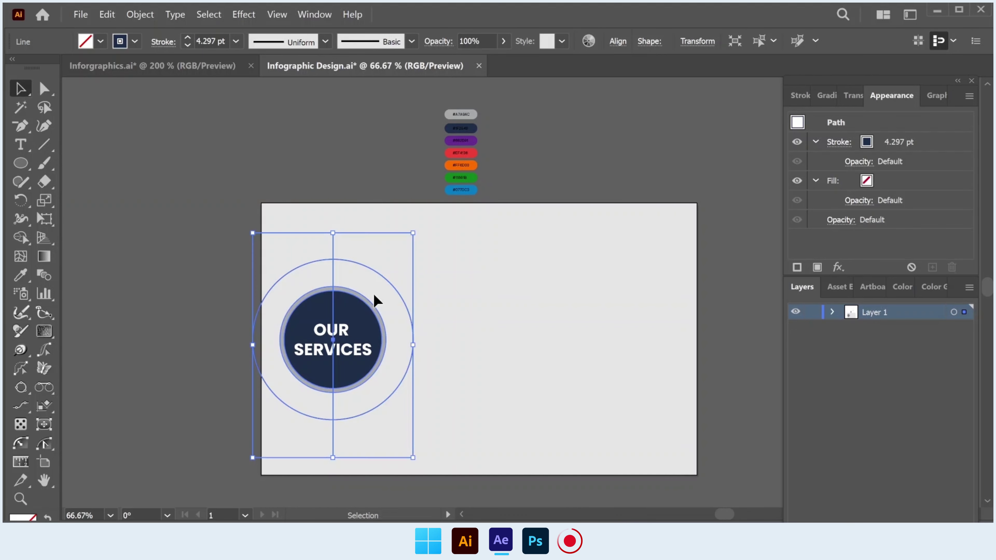
{"action": "left_click", "coordinate": [309, 198]}
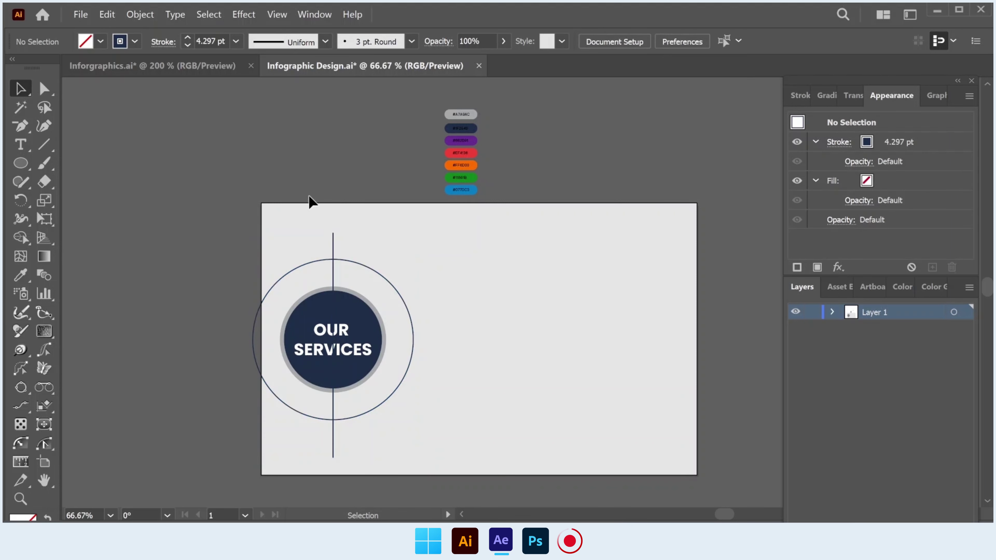
{"action": "left_click_drag", "start_coordinate": [359, 264], "coordinate": [359, 265]}
Step: Remove the ring's left half with Shape Builder and delete the vertical line
{"action": "key", "text": "shift+m"}
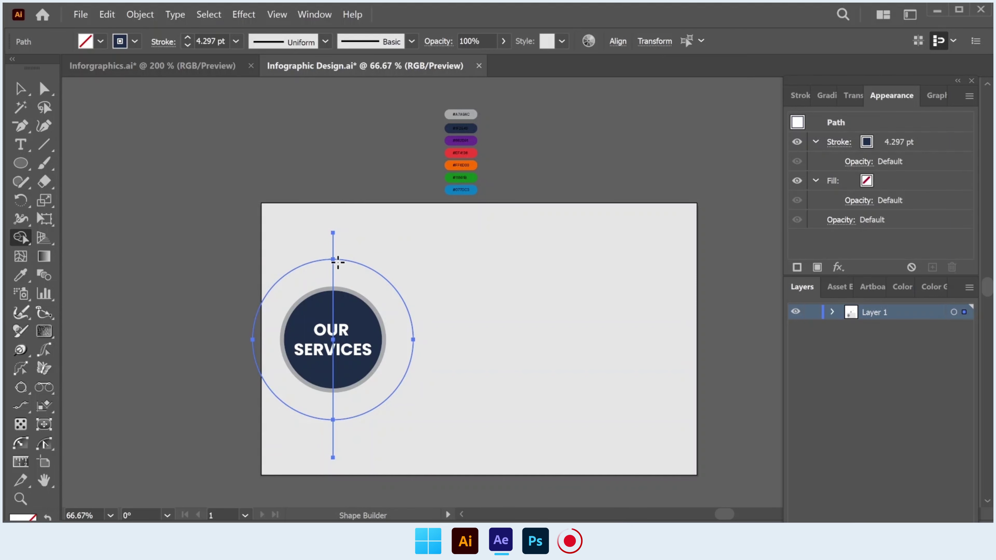
{"action": "left_click", "coordinate": [309, 263]}
{"action": "left_click", "coordinate": [20, 88]}
{"action": "left_click", "coordinate": [360, 223]}
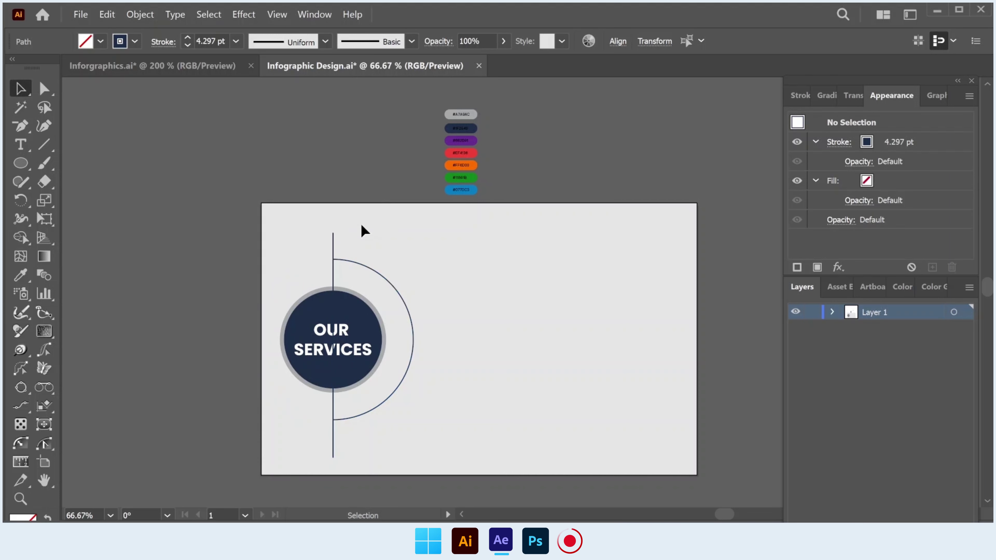
{"action": "left_click", "coordinate": [334, 248]}
{"action": "key", "text": "Delete"}
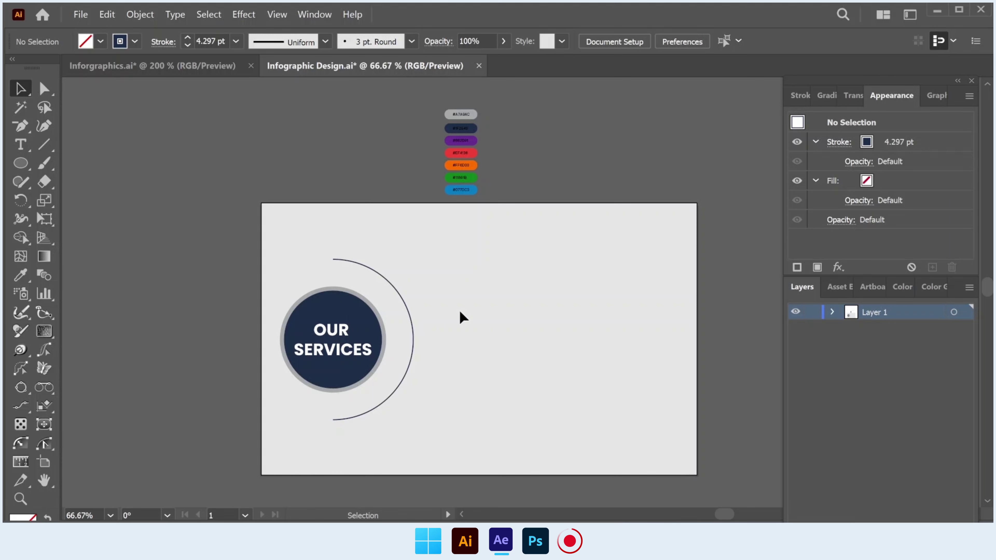
{"action": "scroll", "coordinate": [450, 327], "scroll_direction": "down", "scroll_amount": 1}
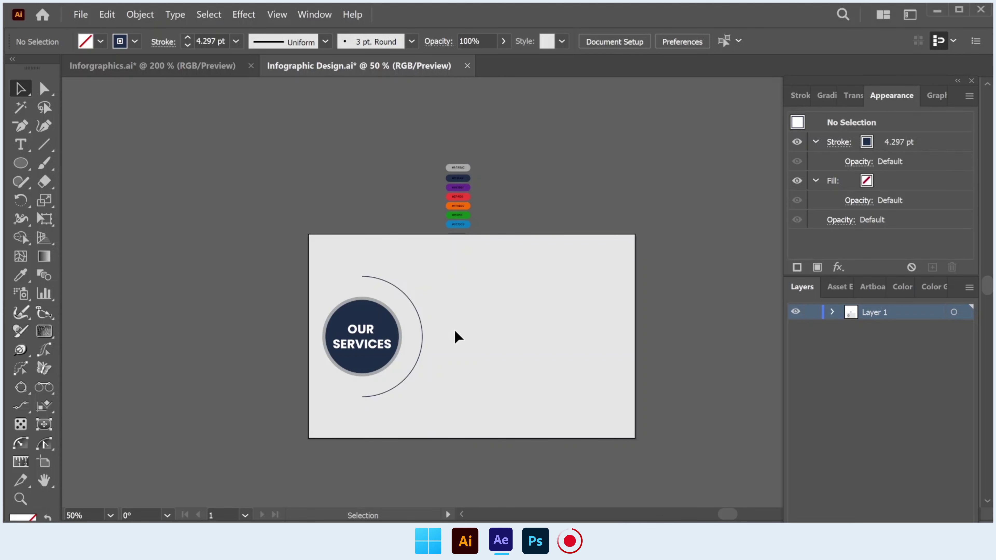
Step: Draw a wide rounded-rectangle bar right of the arc with fully rounded pill ends
{"action": "left_click", "coordinate": [31, 164]}
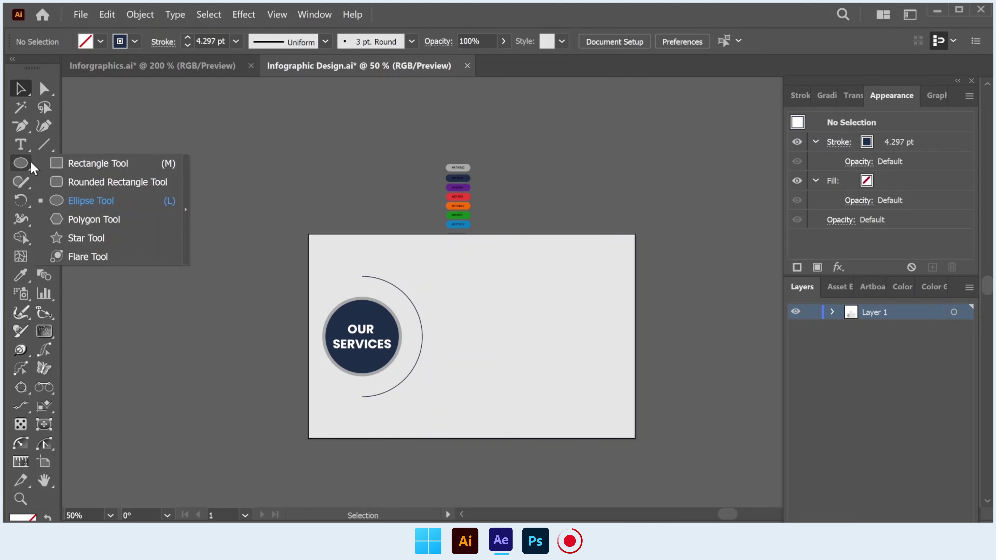
{"action": "left_click", "coordinate": [84, 181]}
{"action": "left_click_drag", "start_coordinate": [437, 270], "coordinate": [609, 299]}
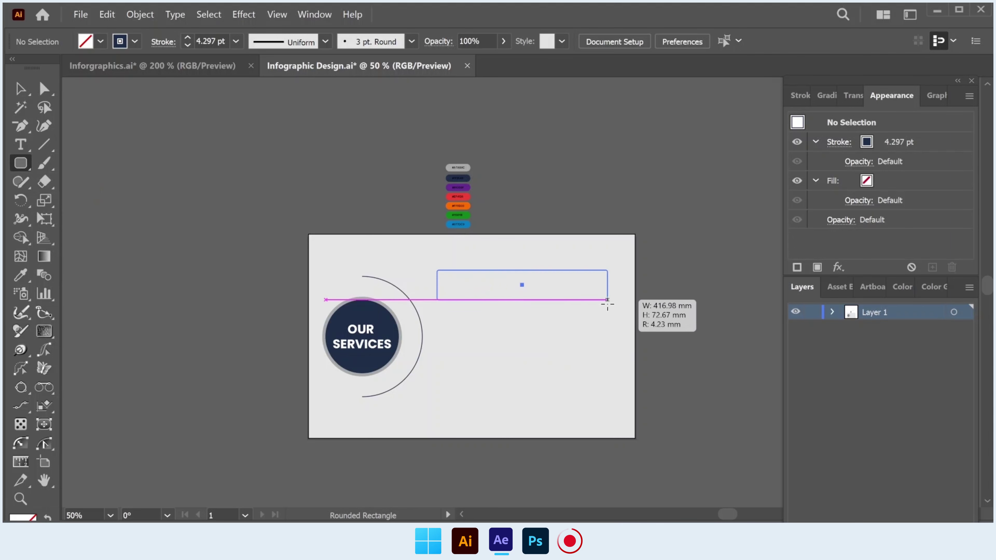
{"action": "scroll", "coordinate": [457, 279], "scroll_direction": "up", "scroll_amount": 1}
{"action": "scroll", "coordinate": [457, 280], "scroll_direction": "up", "scroll_amount": 1}
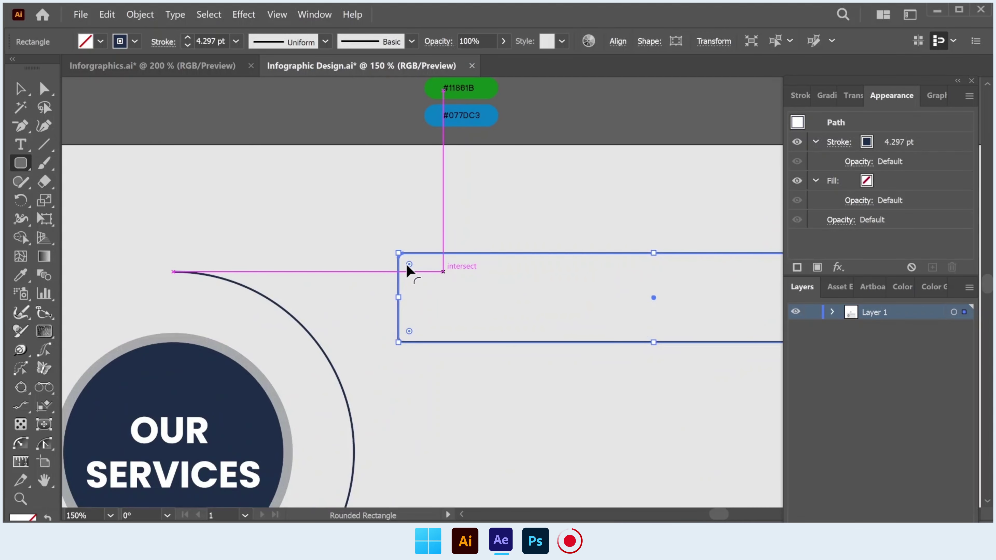
{"action": "left_click_drag", "start_coordinate": [408, 265], "coordinate": [478, 301]}
{"action": "scroll", "coordinate": [478, 301], "scroll_direction": "down", "scroll_amount": 2}
Step: Fill the pill navy, position it level with the arc's top, and scale it shorter
{"action": "key", "text": "i"}
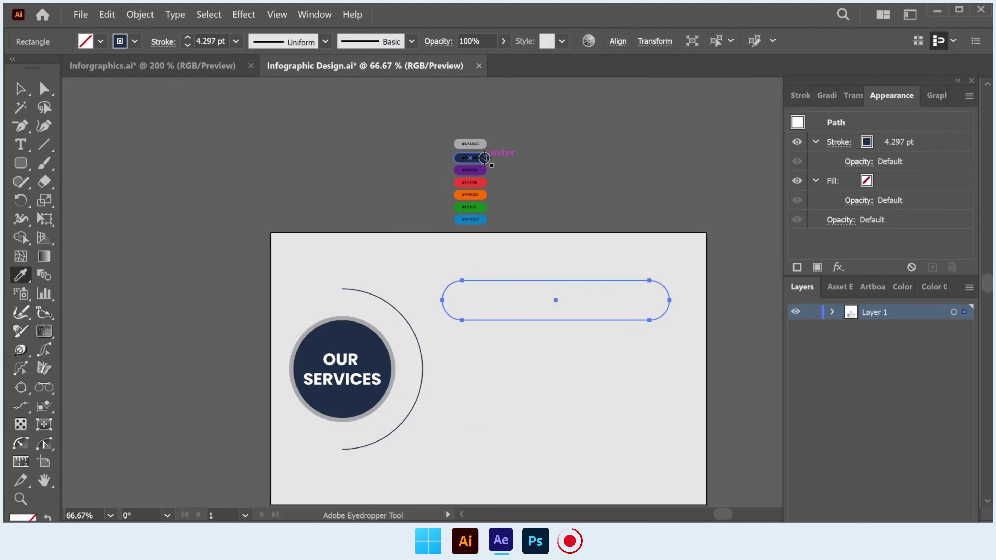
{"action": "left_click", "coordinate": [484, 158]}
{"action": "left_click", "coordinate": [20, 88]}
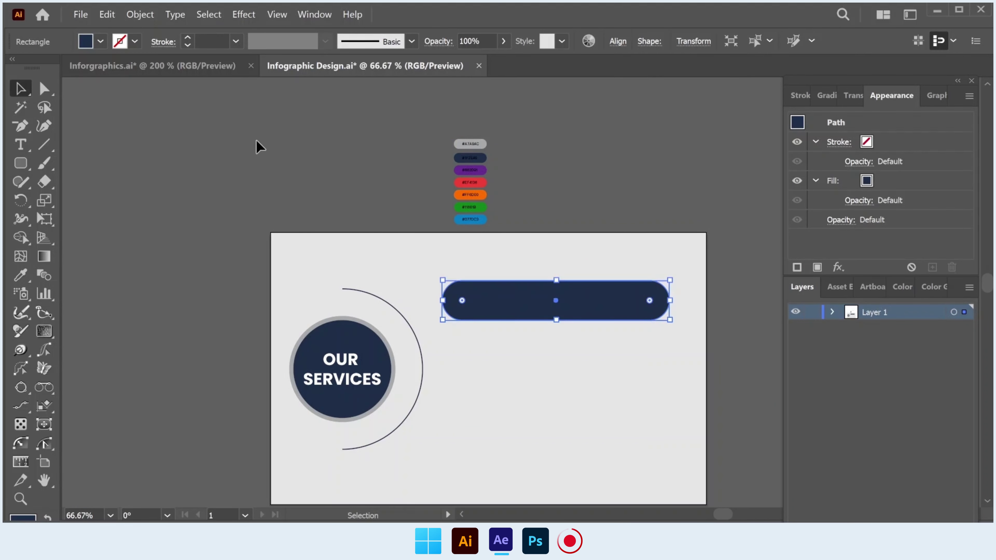
{"action": "left_click", "coordinate": [257, 141]}
{"action": "scroll", "coordinate": [512, 306], "scroll_direction": "up", "scroll_amount": 1}
{"action": "mouse_move", "coordinate": [511, 306]}
{"action": "left_mouse_down"}
{"action": "mouse_move", "coordinate": [485, 283]}
{"action": "mouse_move", "coordinate": [495, 280]}
{"action": "left_mouse_up"}
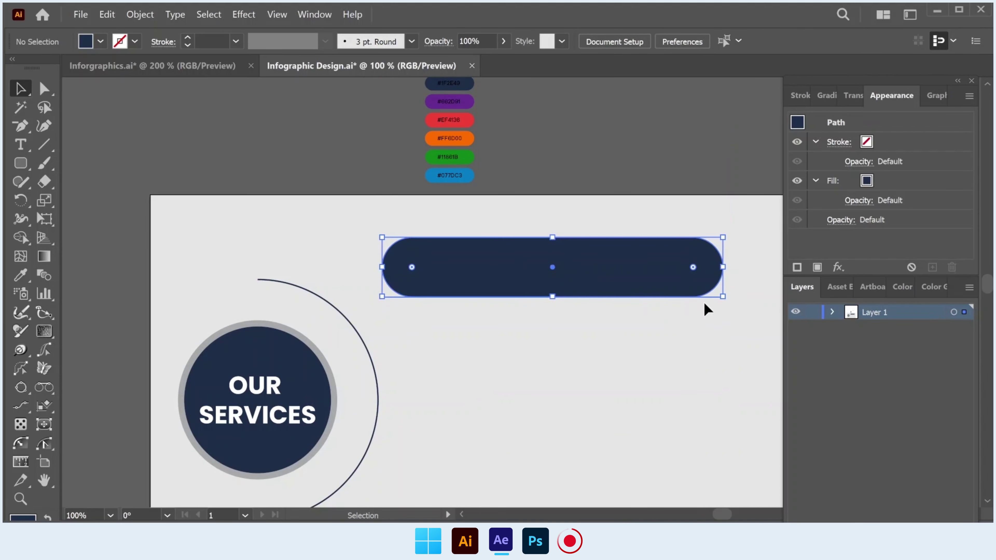
{"action": "left_click_drag", "start_coordinate": [723, 297], "coordinate": [702, 281]}
{"action": "left_click", "coordinate": [604, 316]}
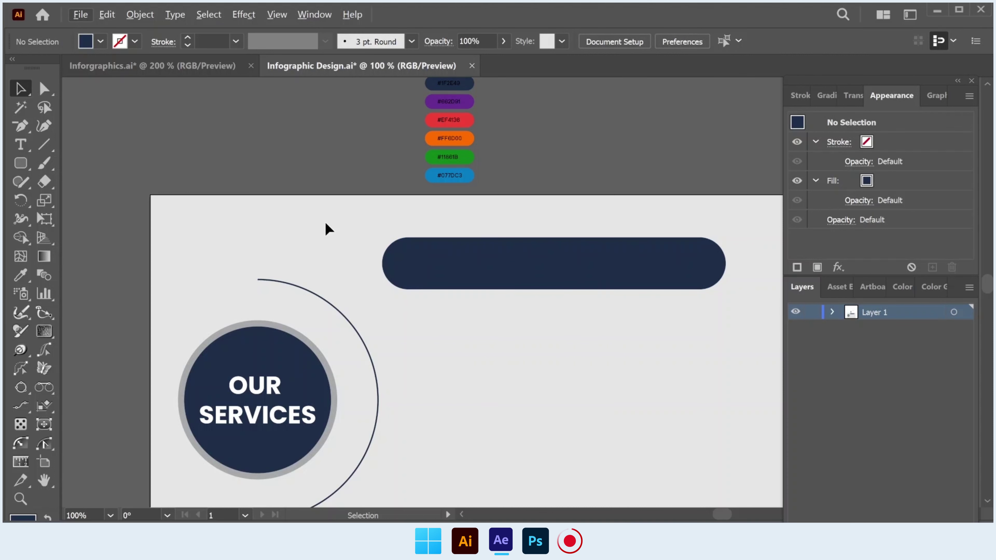
Step: Draw a square with the Rectangle tool over the navy bar's left end
{"action": "right_click", "coordinate": [20, 165]}
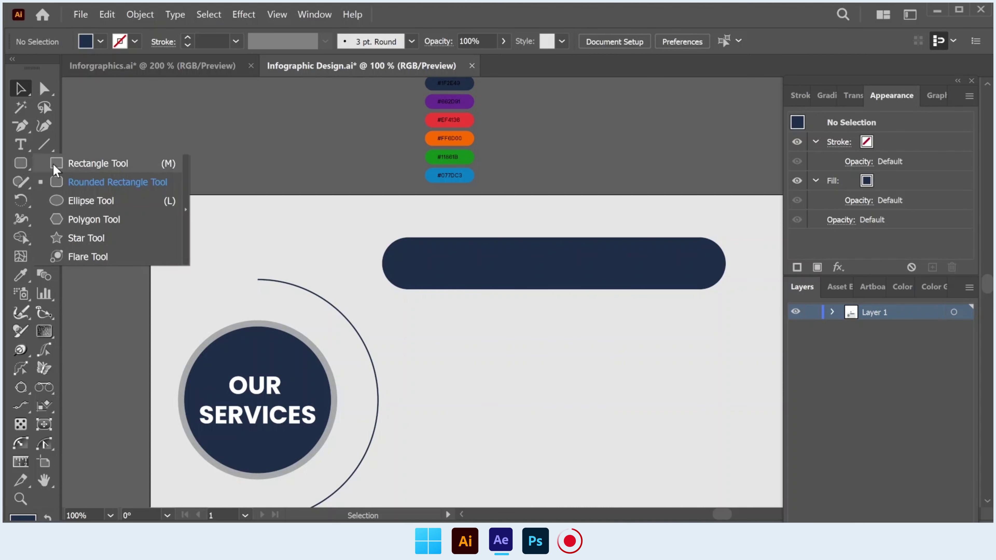
{"action": "left_click", "coordinate": [73, 167]}
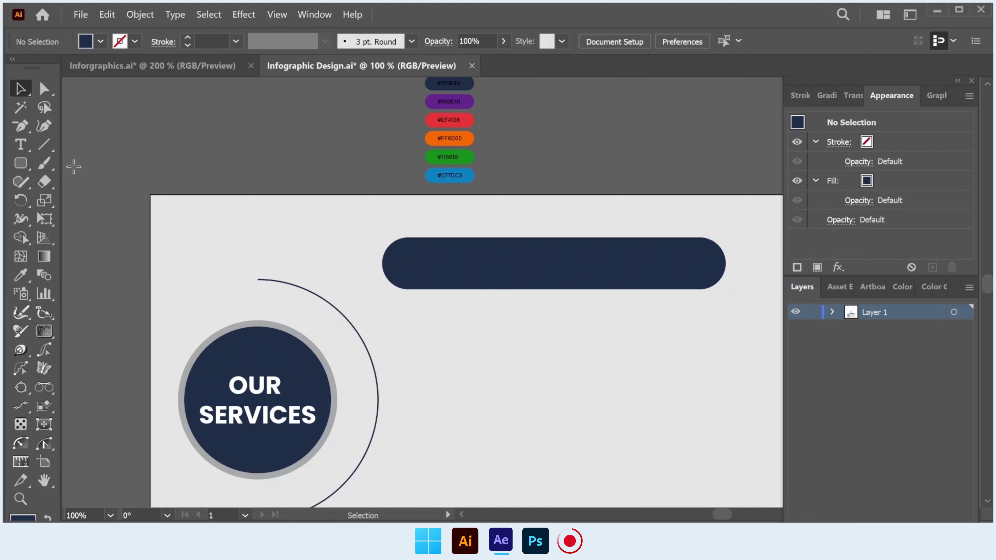
{"action": "scroll", "coordinate": [370, 242], "scroll_direction": "up", "scroll_amount": 1}
{"action": "mouse_move", "coordinate": [384, 235]}
{"action": "left_mouse_down"}
{"action": "mouse_move", "coordinate": [456, 279]}
{"action": "mouse_move", "coordinate": [471, 304]}
{"action": "left_mouse_up"}
{"action": "left_click_drag", "start_coordinate": [482, 313], "coordinate": [485, 313]}
{"action": "scroll", "coordinate": [466, 255], "scroll_direction": "up", "scroll_amount": 5}
Step: Fill the square red #EF4136 from the swatch, trying and undoing corner rounding
{"action": "key", "text": "i"}
{"action": "left_click", "coordinate": [508, 152]}
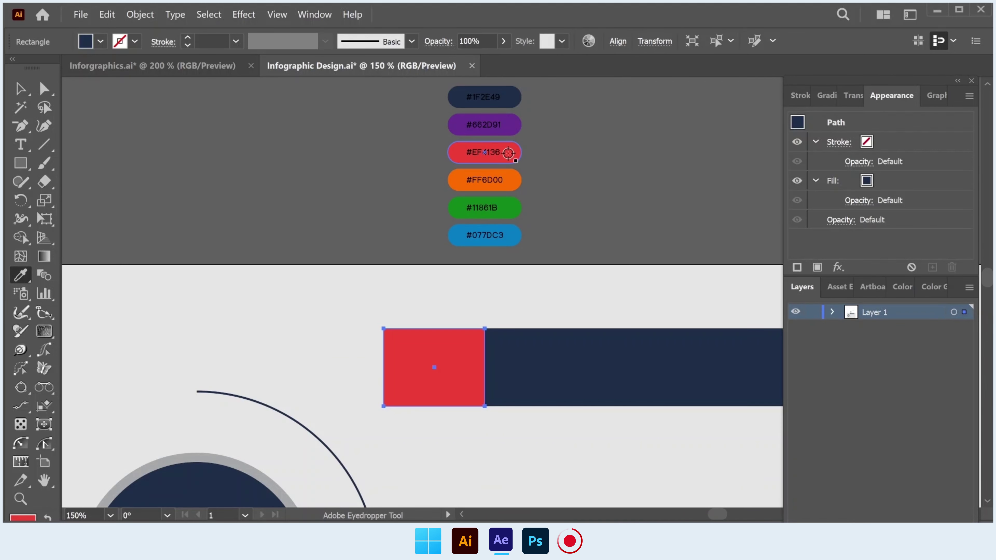
{"action": "scroll", "coordinate": [508, 152], "scroll_direction": "down", "scroll_amount": 2}
{"action": "key", "text": "v"}
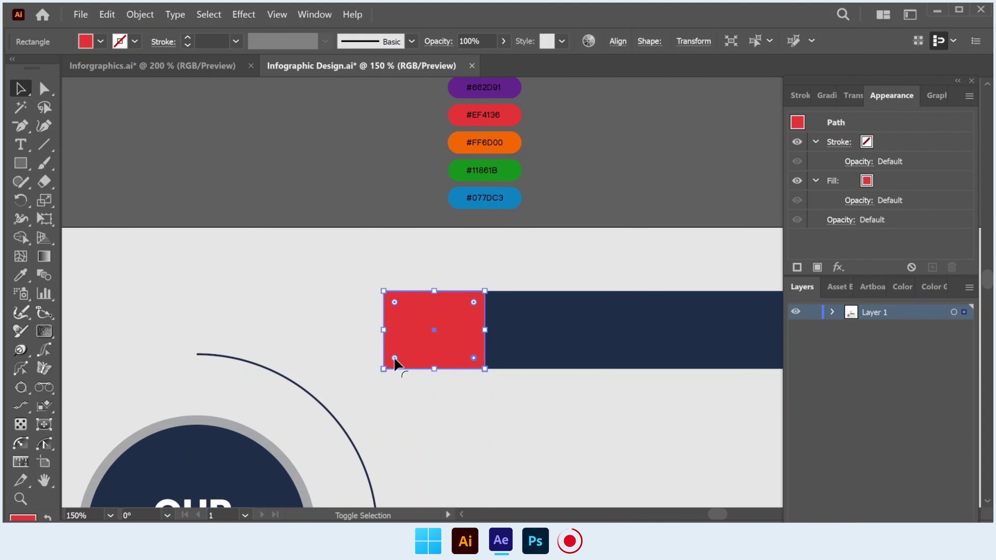
{"action": "left_click_drag", "start_coordinate": [394, 303], "coordinate": [472, 363]}
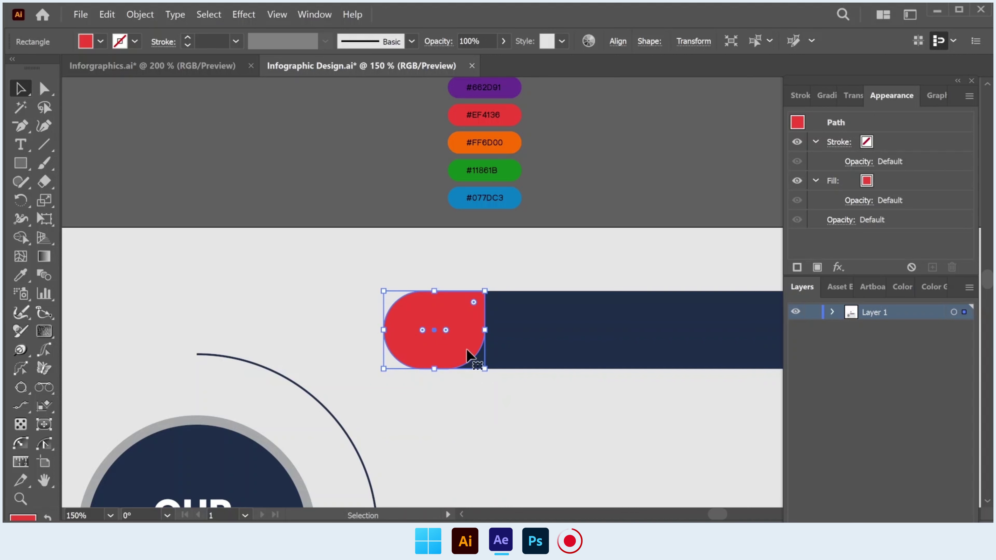
{"action": "key", "text": "ctrl+z"}
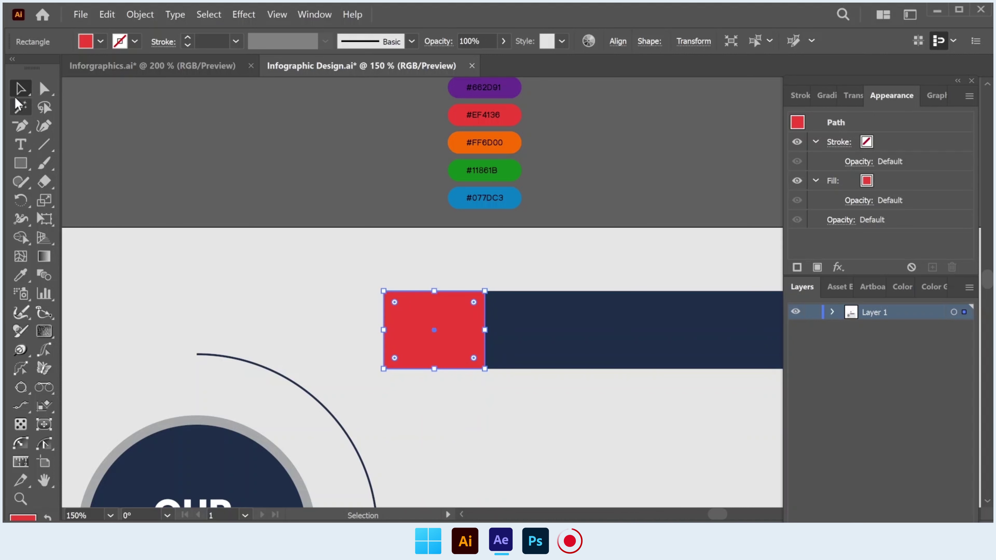
Step: Draw a circle over the red square with the Ellipse tool
{"action": "left_click", "coordinate": [284, 179]}
{"action": "left_click", "coordinate": [19, 163]}
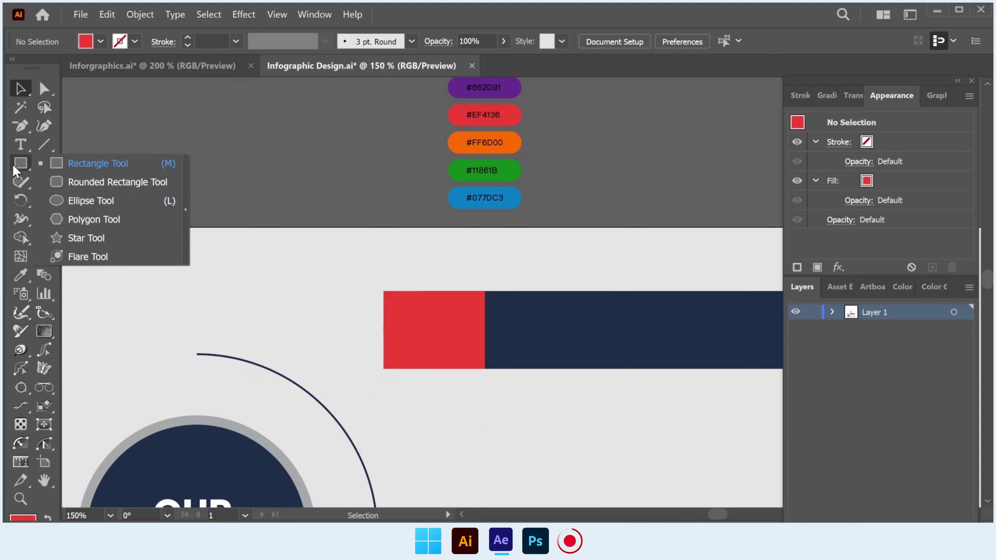
{"action": "left_click", "coordinate": [81, 201]}
{"action": "mouse_move", "coordinate": [402, 291]}
{"action": "left_mouse_down"}
{"action": "mouse_move", "coordinate": [442, 356]}
{"action": "mouse_move", "coordinate": [480, 369]}
{"action": "left_mouse_up"}
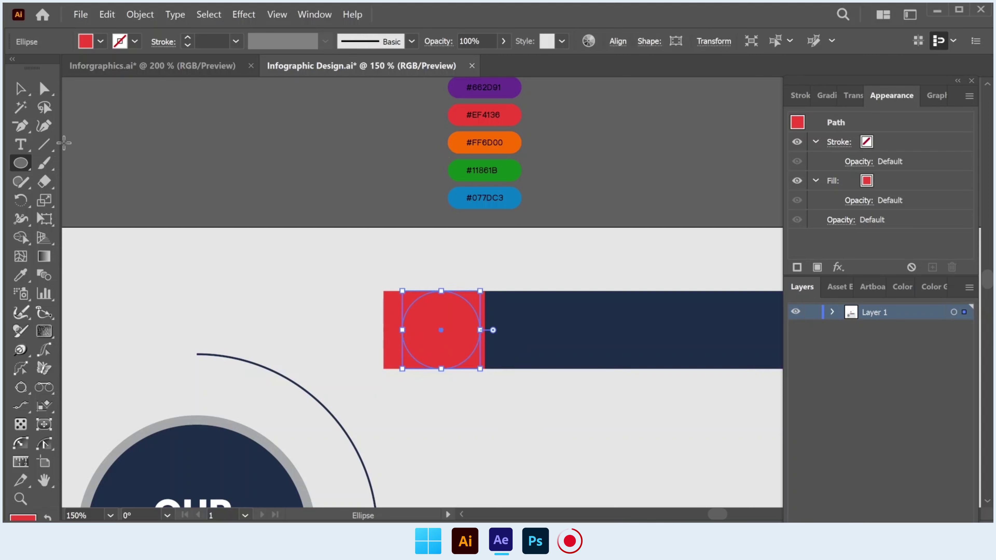
Step: Adjust the red square's left and right edges and line the circle up with it
{"action": "left_click", "coordinate": [21, 95]}
{"action": "left_click", "coordinate": [285, 191]}
{"action": "left_click", "coordinate": [396, 336]}
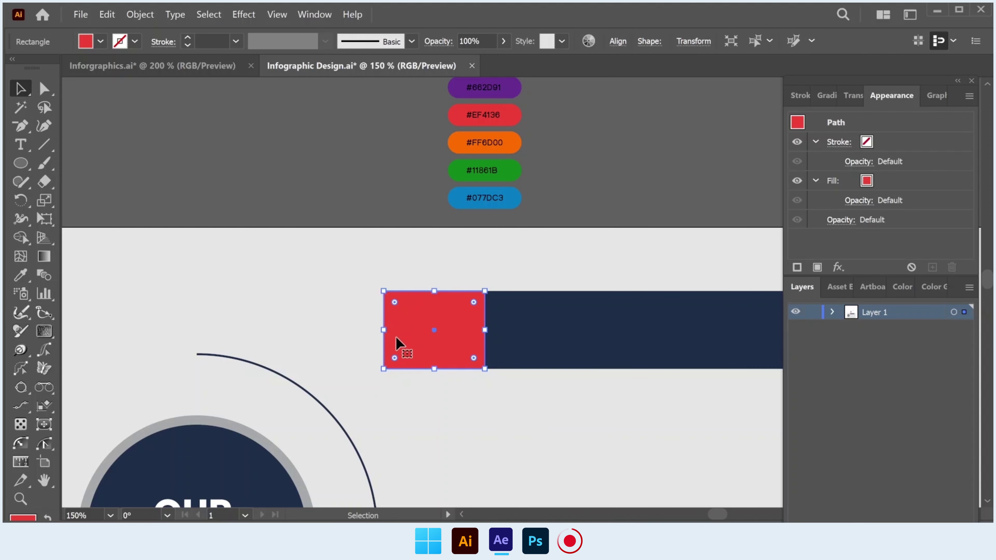
{"action": "mouse_move", "coordinate": [384, 330]}
{"action": "left_mouse_down"}
{"action": "mouse_move", "coordinate": [409, 333]}
{"action": "mouse_move", "coordinate": [383, 333]}
{"action": "left_mouse_up"}
{"action": "left_click_drag", "start_coordinate": [445, 334], "coordinate": [439, 328]}
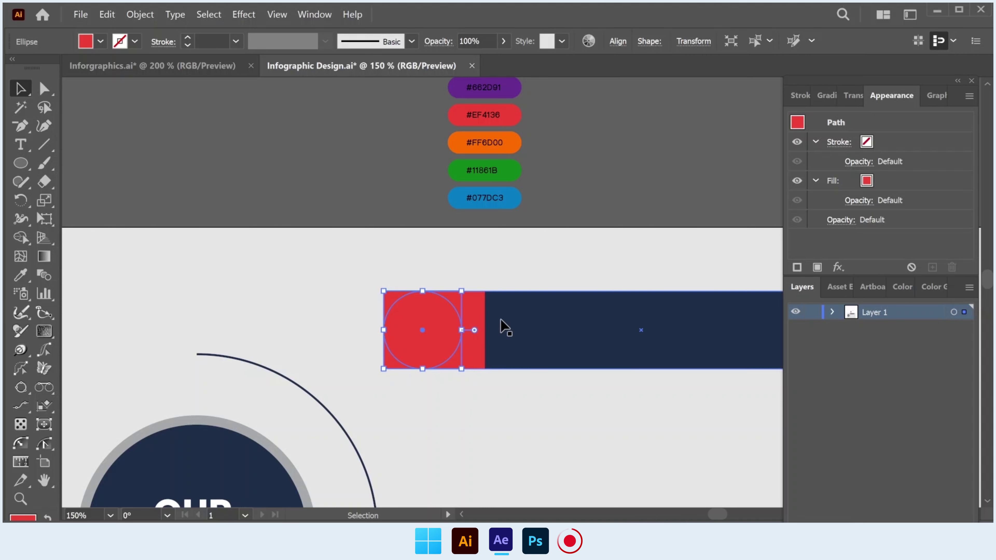
{"action": "left_click", "coordinate": [480, 327]}
{"action": "mouse_move", "coordinate": [487, 333]}
{"action": "left_mouse_down"}
{"action": "mouse_move", "coordinate": [463, 330]}
{"action": "mouse_move", "coordinate": [458, 349]}
{"action": "mouse_move", "coordinate": [478, 350]}
{"action": "left_mouse_up"}
Step: Widen the red rectangle slightly and eyedropper the navy bar colour into the circle
{"action": "left_click", "coordinate": [445, 325]}
{"action": "scroll", "coordinate": [462, 310], "scroll_direction": "up", "scroll_amount": 2}
{"action": "left_click", "coordinate": [457, 299]}
{"action": "left_click", "coordinate": [428, 352]}
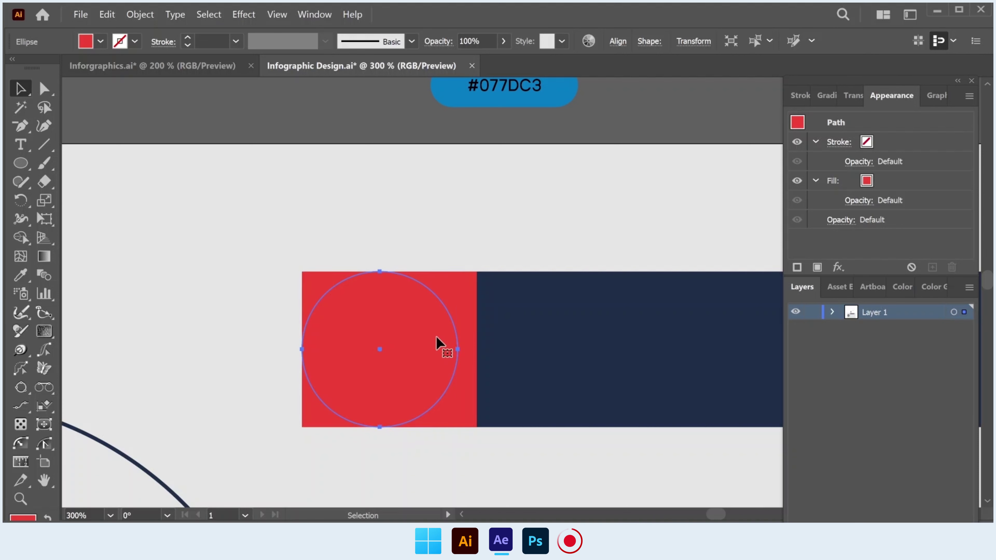
{"action": "left_click", "coordinate": [20, 275]}
{"action": "left_click", "coordinate": [502, 305]}
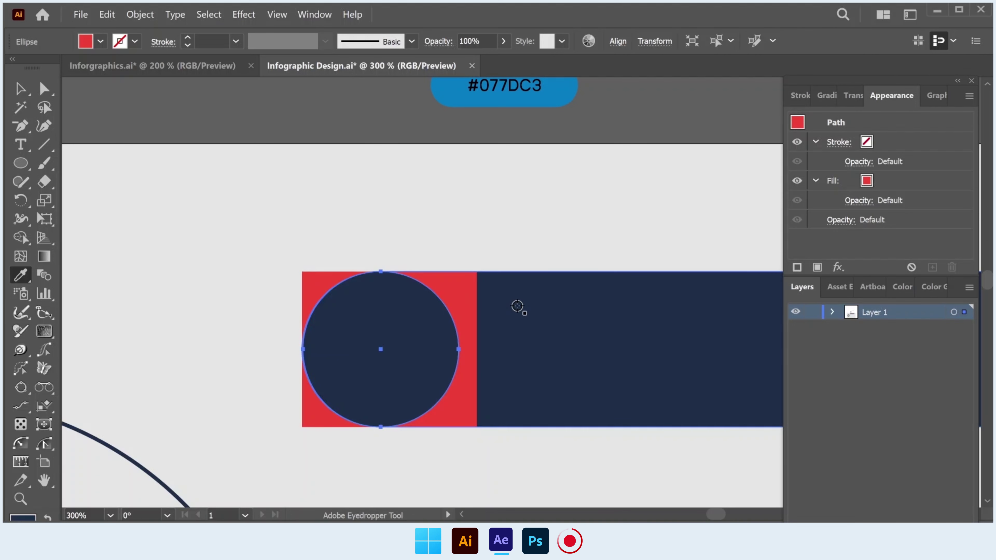
{"action": "left_click", "coordinate": [21, 89]}
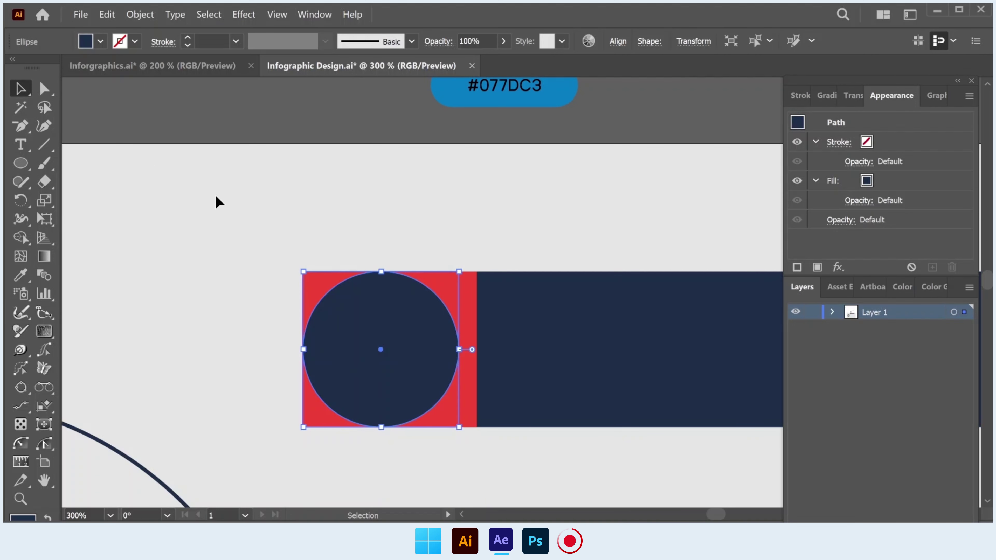
{"action": "left_click", "coordinate": [229, 207]}
Step: Alt-drag a copy of the red rectangle and rotate it against the original's corner
{"action": "left_click", "coordinate": [467, 289]}
{"action": "left_click_drag", "start_coordinate": [466, 283], "coordinate": [494, 341]}
{"action": "key", "text": "ctrl+z"}
{"action": "mouse_move", "coordinate": [477, 272]}
{"action": "left_mouse_down", "text": "alt"}
{"action": "mouse_move", "coordinate": [505, 328]}
{"action": "mouse_move", "coordinate": [475, 270]}
{"action": "left_mouse_up", "text": "alt"}
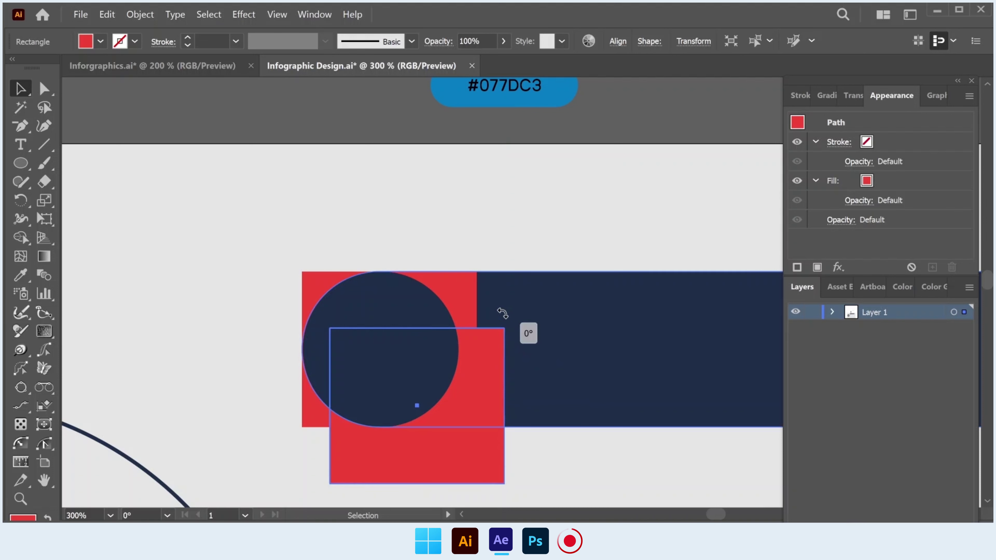
{"action": "left_click_drag", "start_coordinate": [485, 366], "coordinate": [490, 339]}
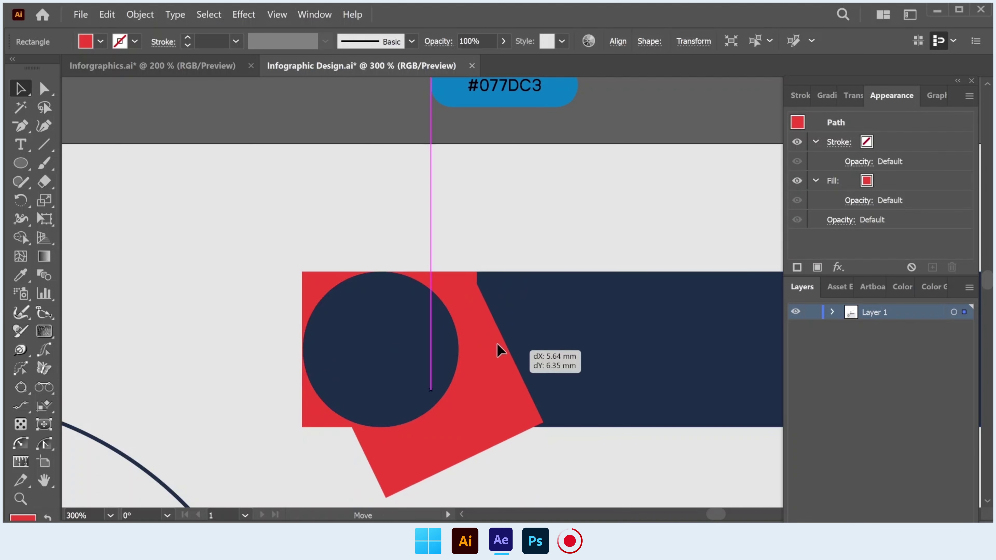
Step: Rotate the copy into a 45° diamond, nudge it into place, and select it with the circle
{"action": "scroll", "coordinate": [493, 344], "scroll_direction": "up", "scroll_amount": 1}
{"action": "scroll", "coordinate": [493, 349], "scroll_direction": "down", "scroll_amount": 1}
{"action": "left_click_drag", "start_coordinate": [548, 412], "coordinate": [556, 378]}
{"action": "scroll", "coordinate": [500, 356], "scroll_direction": "up", "scroll_amount": 1}
{"action": "left_click_drag", "start_coordinate": [500, 334], "coordinate": [499, 341]}
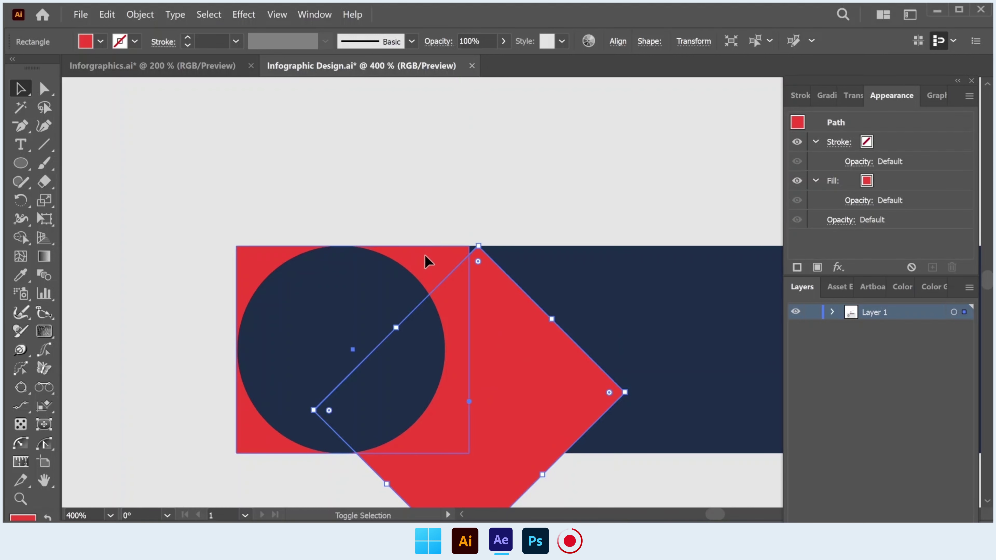
{"action": "left_click", "coordinate": [371, 294], "text": "shift"}
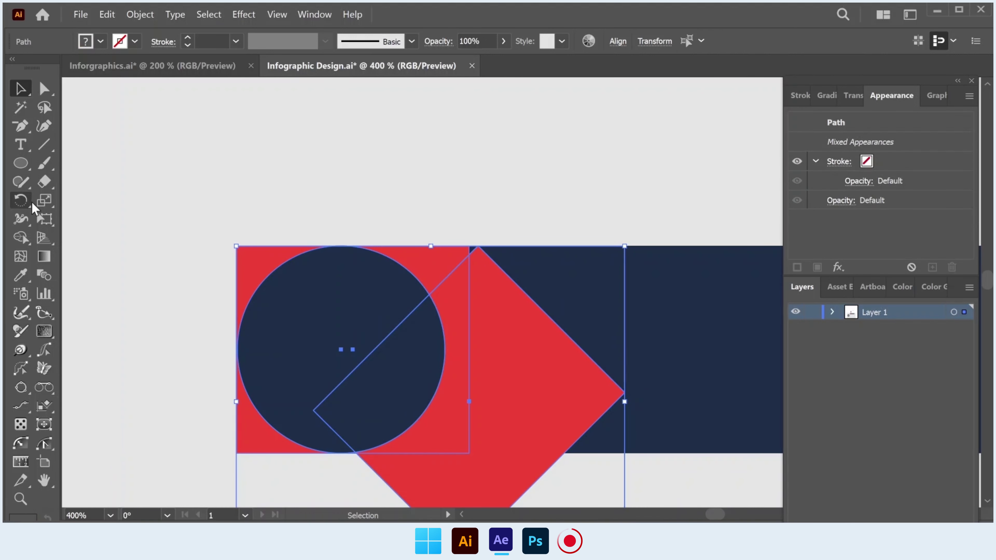
Step: Use Shape Builder to delete the excess red pieces and merge the circle with the triangle
{"action": "left_click", "coordinate": [28, 238]}
{"action": "left_click", "coordinate": [245, 278], "text": "alt"}
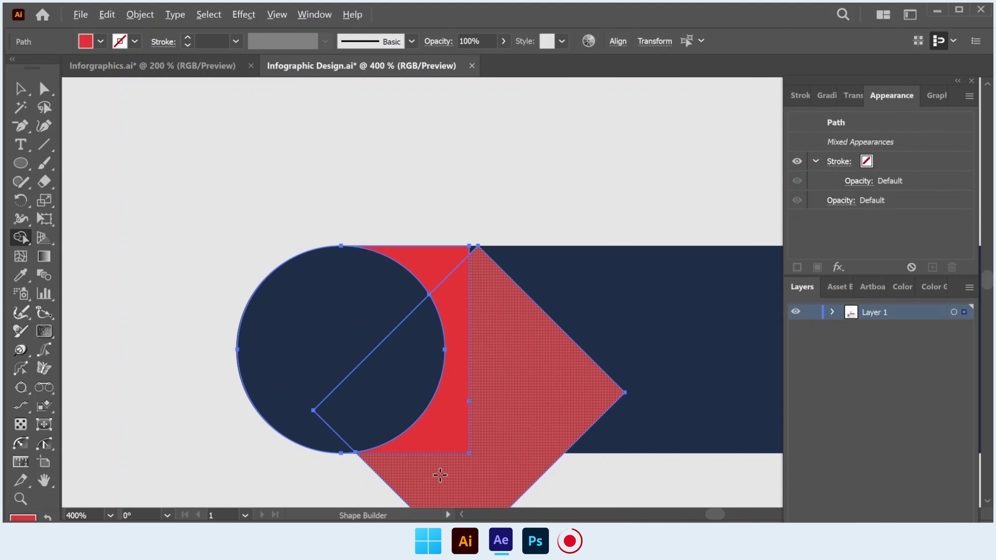
{"action": "left_click", "coordinate": [440, 475], "text": "alt"}
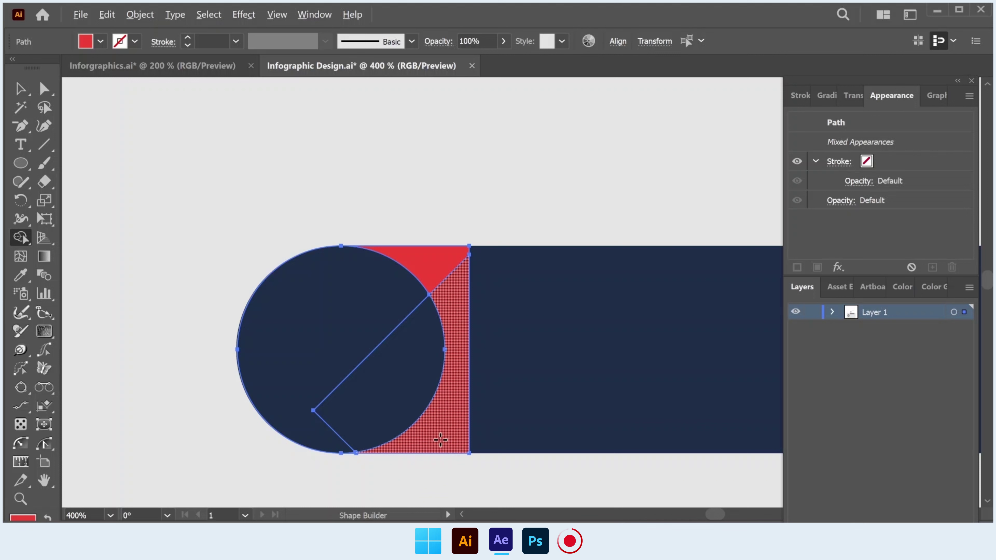
{"action": "left_click", "coordinate": [439, 440], "text": "alt"}
{"action": "left_click_drag", "start_coordinate": [390, 369], "coordinate": [436, 271]}
{"action": "left_click", "coordinate": [20, 88]}
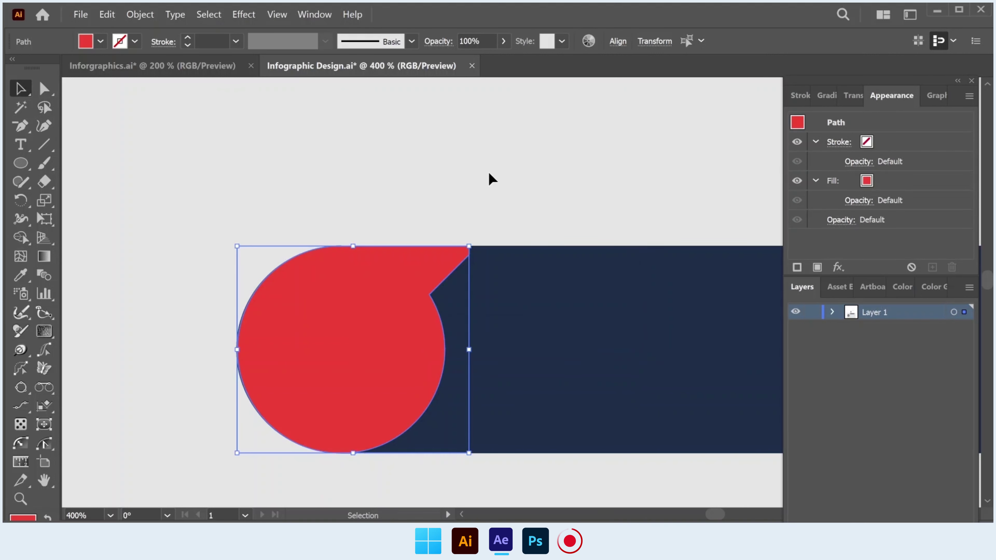
Step: Delete the extra anchor near the tail and slide the tail tip right along the bar's top edge
{"action": "left_click", "coordinate": [27, 126]}
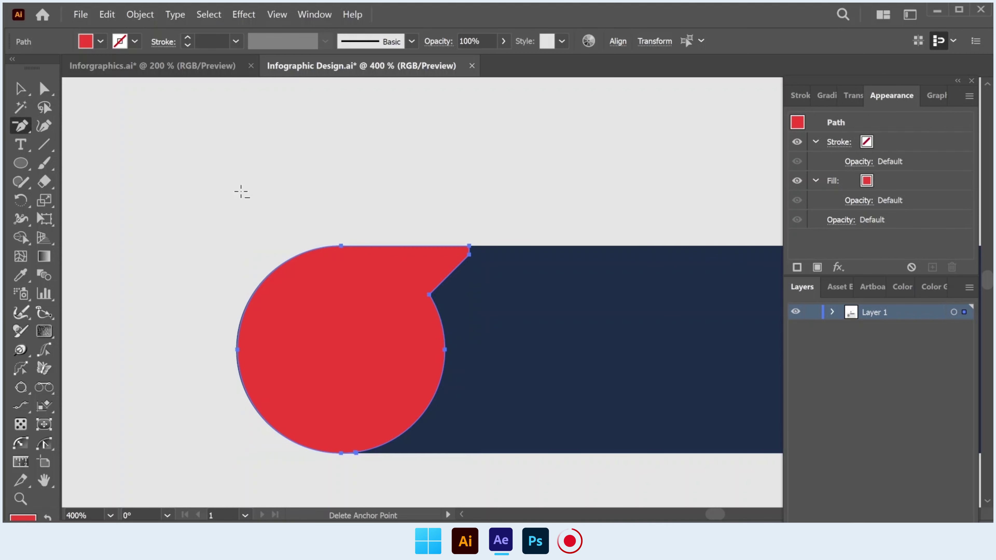
{"action": "scroll", "coordinate": [453, 248], "scroll_direction": "up", "scroll_amount": 2}
{"action": "left_click", "coordinate": [485, 262]}
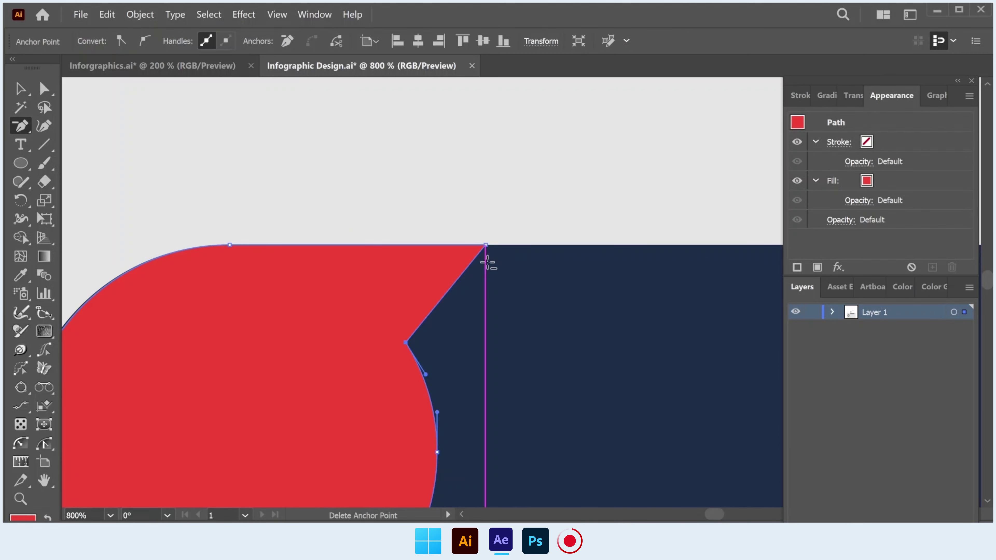
{"action": "key", "text": "a"}
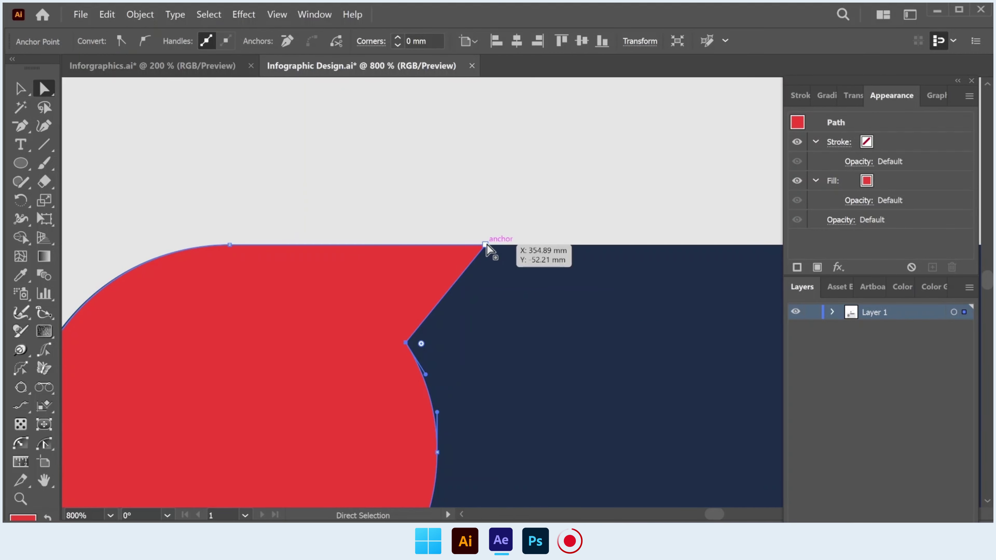
{"action": "left_click_drag", "start_coordinate": [485, 245], "coordinate": [526, 244]}
Step: Round the teardrop's inner corner with the live-corner widget and reselect it for the Effect menu
{"action": "scroll", "coordinate": [470, 348], "scroll_direction": "down", "scroll_amount": 2}
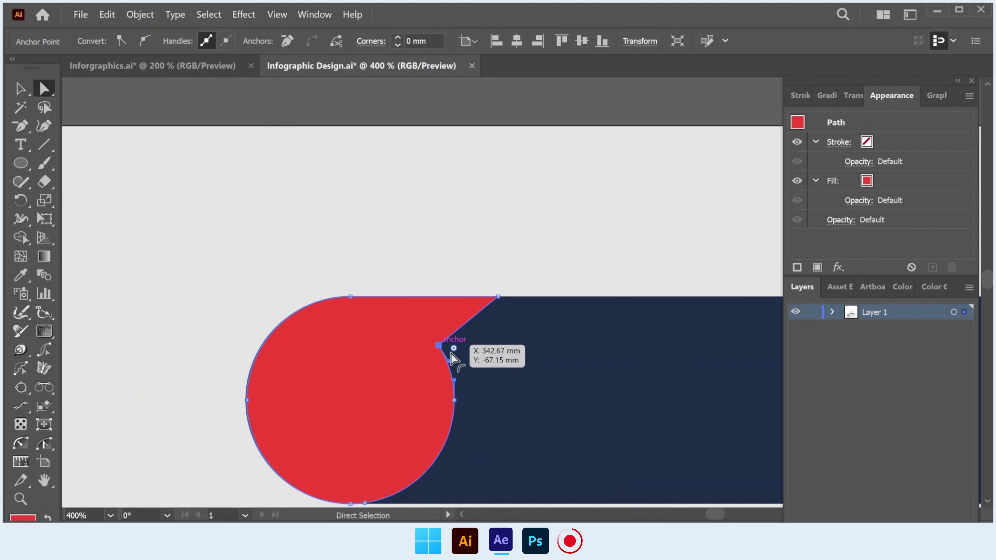
{"action": "left_click_drag", "start_coordinate": [451, 353], "coordinate": [502, 367]}
{"action": "key", "text": "v"}
{"action": "scroll", "coordinate": [350, 280], "scroll_direction": "down", "scroll_amount": 2}
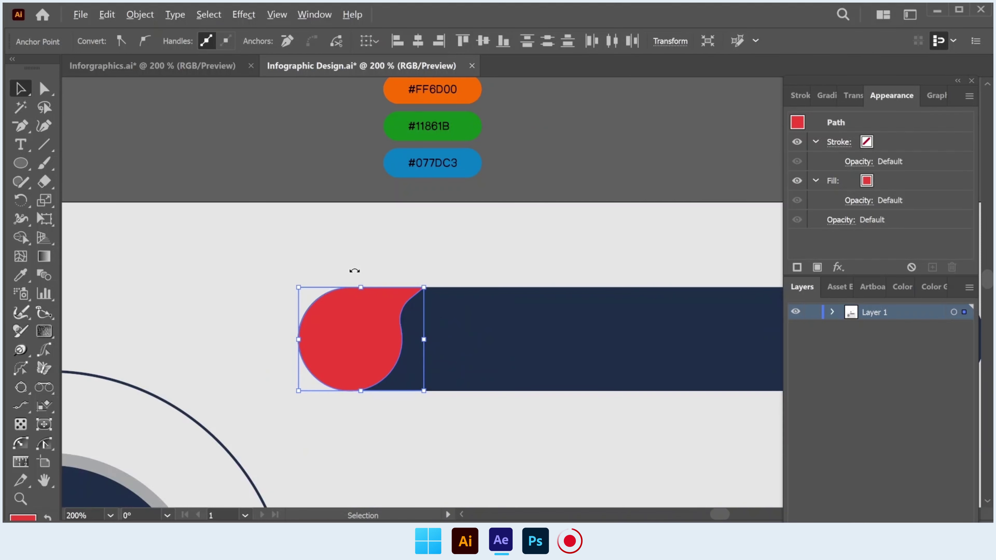
{"action": "left_click", "coordinate": [274, 174]}
{"action": "left_click", "coordinate": [369, 329]}
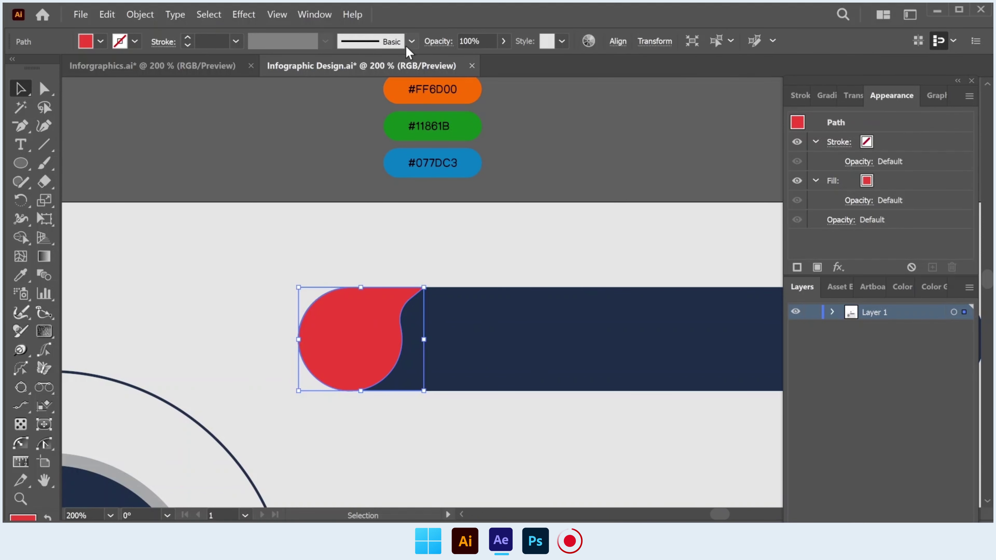
{"action": "left_click", "coordinate": [209, 16]}
{"action": "left_click", "coordinate": [251, 13]}
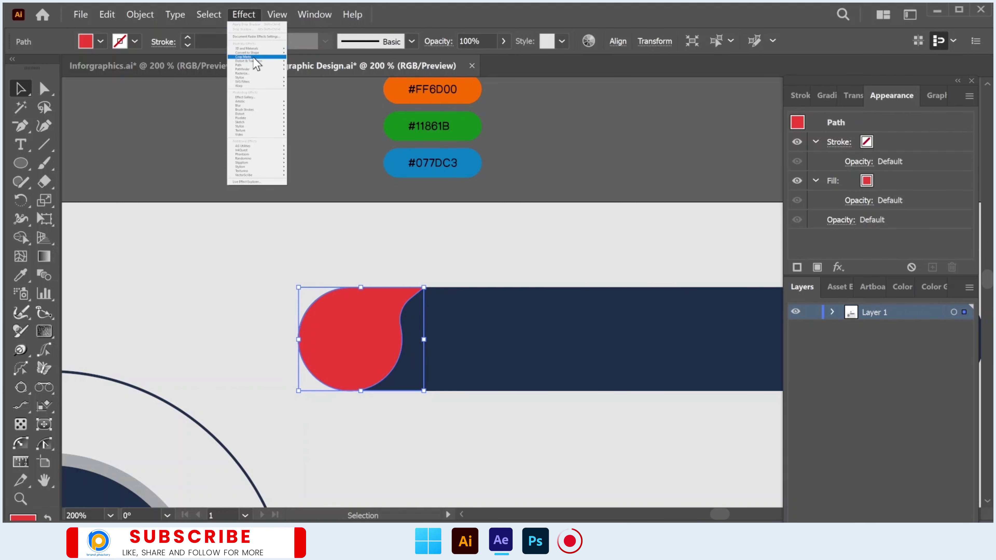
Step: Apply a default Stylize > Drop Shadow to the red teardrop and draw a circle inside its head
{"action": "left_click", "coordinate": [252, 73]}
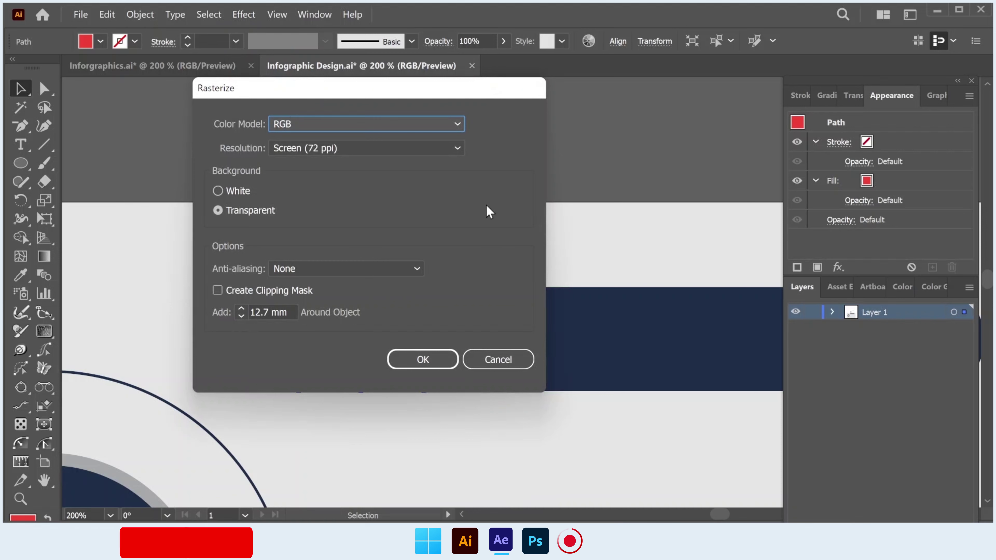
{"action": "left_click", "coordinate": [498, 359]}
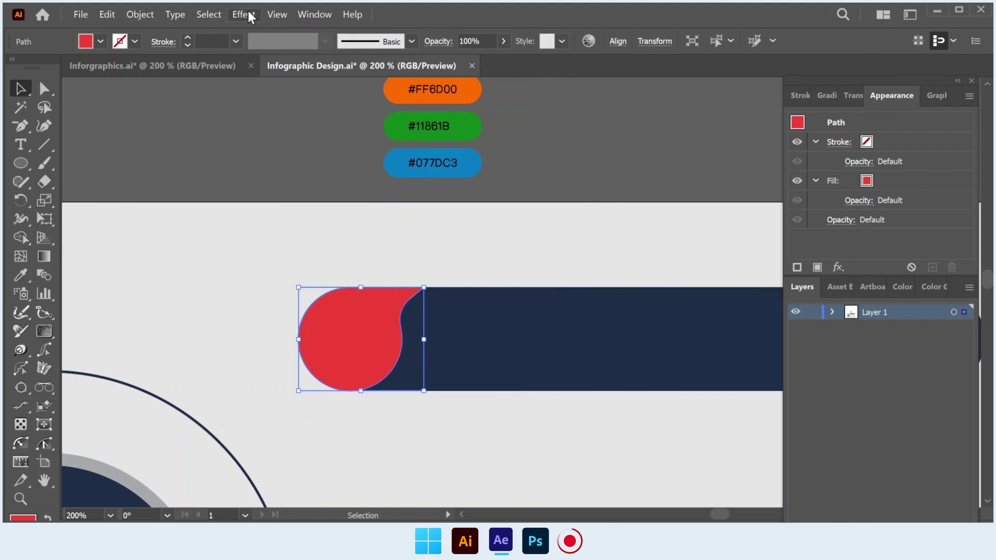
{"action": "left_click", "coordinate": [243, 14]}
{"action": "left_click", "coordinate": [337, 84]}
{"action": "left_click", "coordinate": [563, 342]}
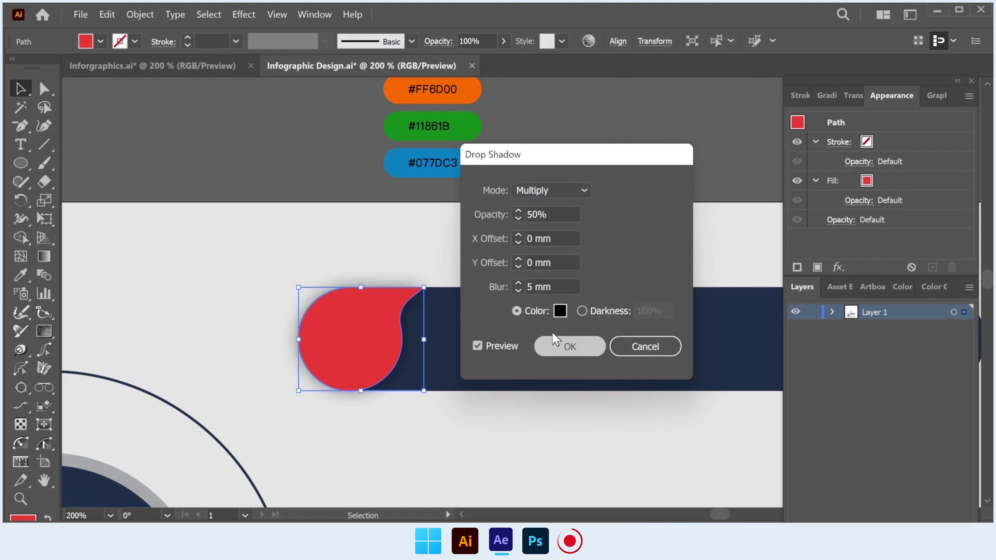
{"action": "left_click", "coordinate": [21, 163]}
{"action": "left_click_drag", "start_coordinate": [319, 312], "coordinate": [378, 381]}
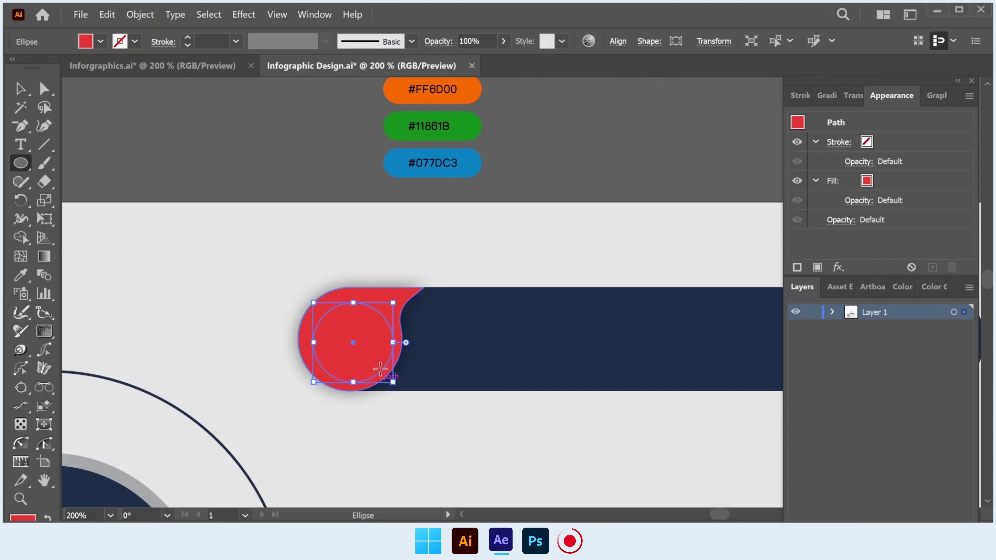
Step: Fill the new circle with the light grey background colour and enlarge it to about 53 mm
{"action": "left_click", "coordinate": [21, 274]}
{"action": "left_click", "coordinate": [236, 298]}
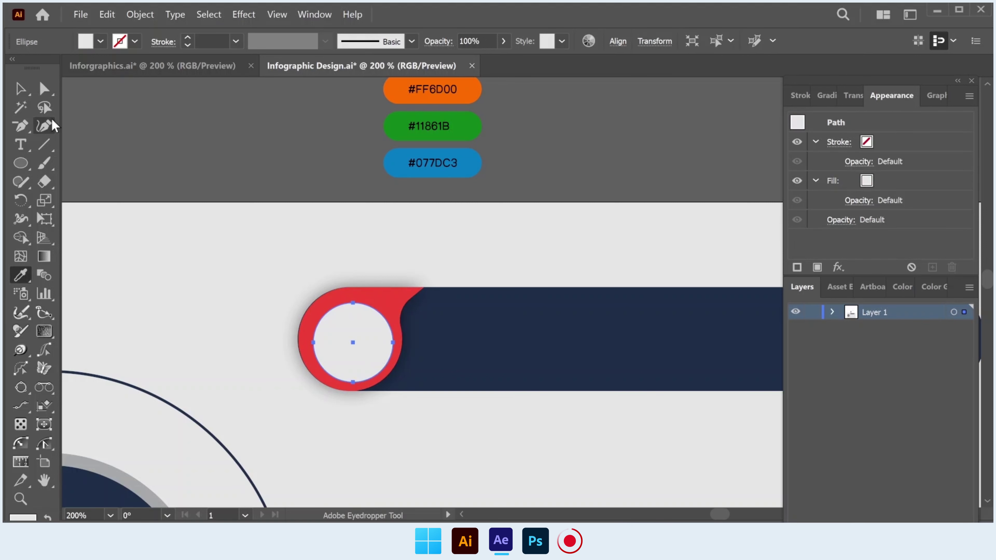
{"action": "left_click", "coordinate": [21, 88]}
{"action": "left_click_drag", "start_coordinate": [313, 301], "coordinate": [307, 295]}
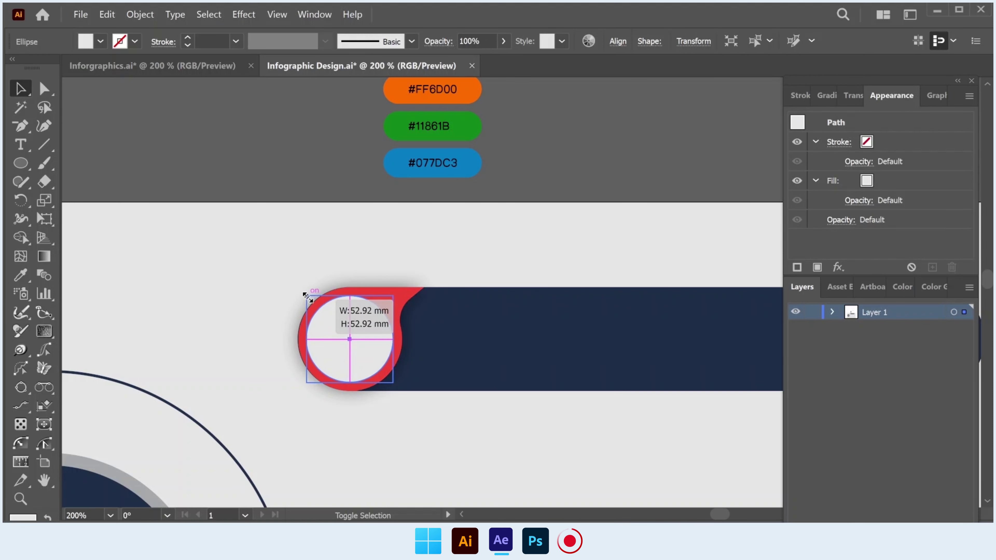
{"action": "left_click", "coordinate": [378, 274]}
Step: Try centring the grey circle horizontally on the red badge, then undo the alignment
{"action": "left_click", "coordinate": [371, 319]}
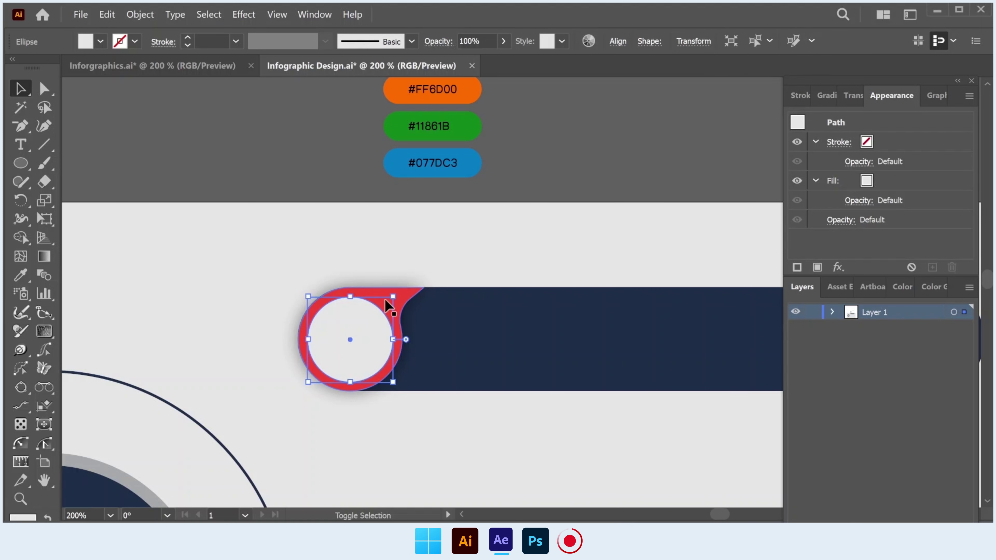
{"action": "left_click", "coordinate": [414, 300], "text": "shift"}
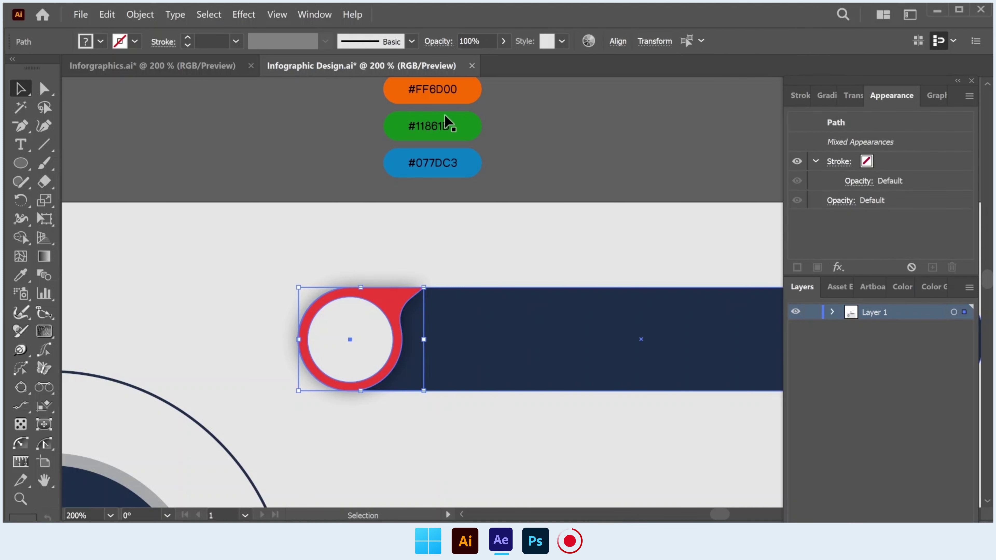
{"action": "left_click", "coordinate": [619, 42]}
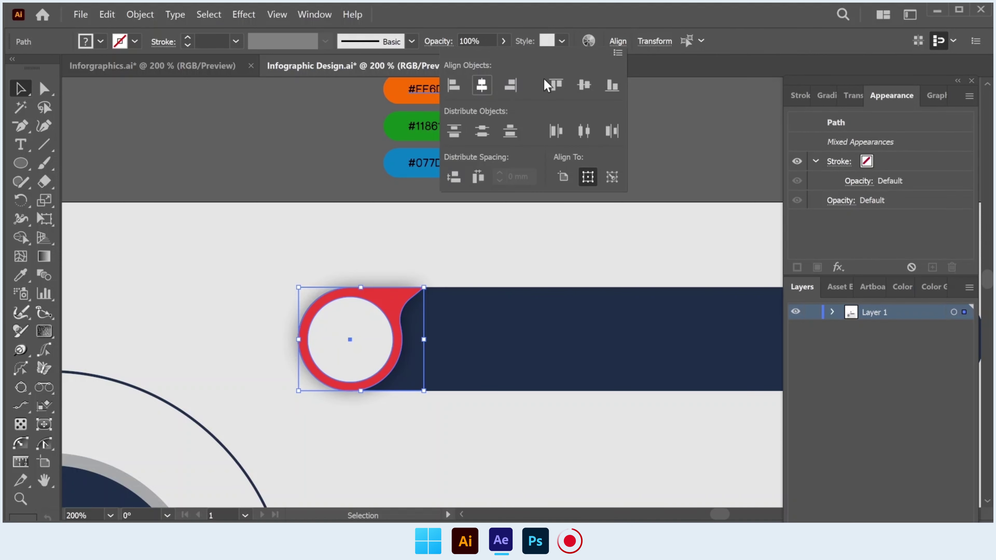
{"action": "left_click", "coordinate": [482, 85]}
{"action": "left_click", "coordinate": [279, 157]}
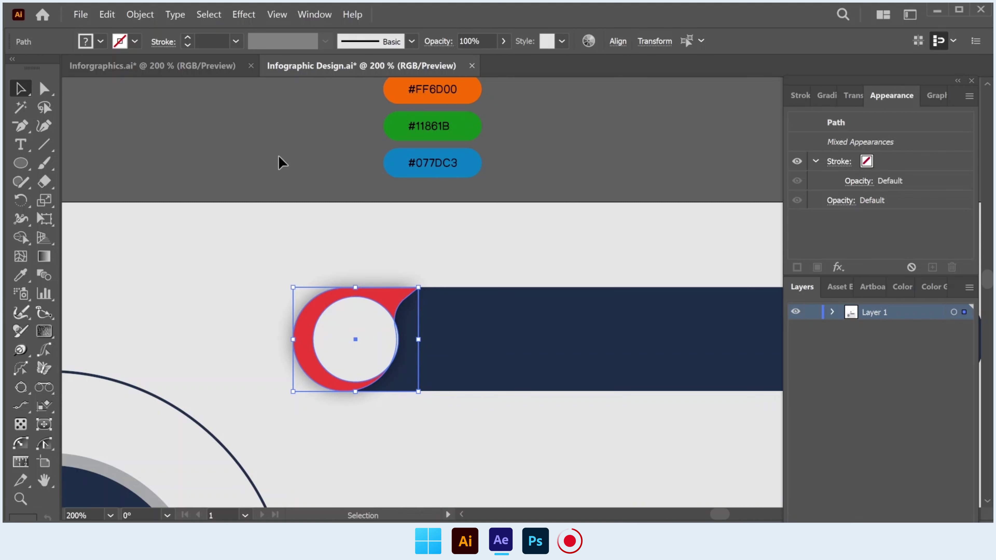
{"action": "key", "text": "ctrl+z"}
{"action": "left_click", "coordinate": [277, 153]}
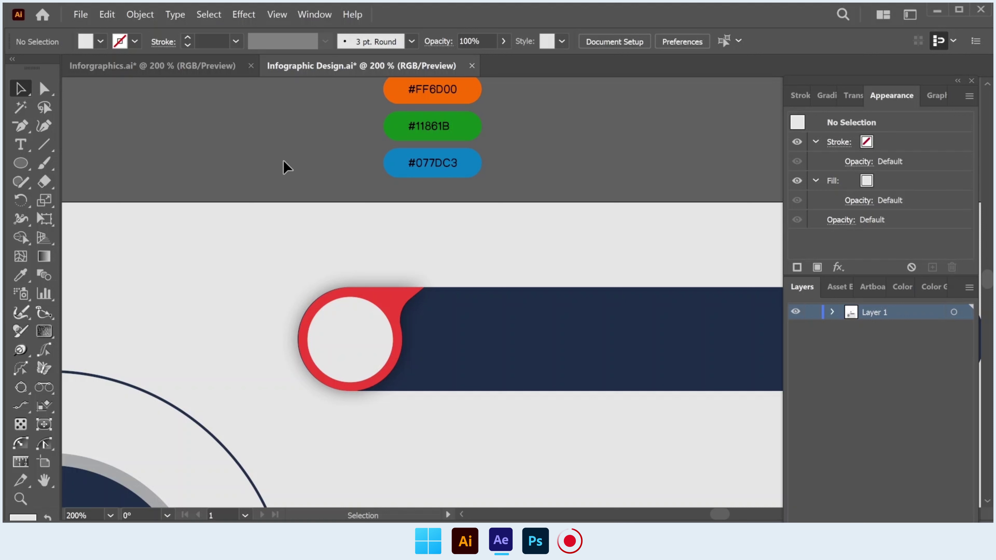
Step: Give the grey circle a Drop Shadow with 30% opacity
{"action": "left_click", "coordinate": [379, 320]}
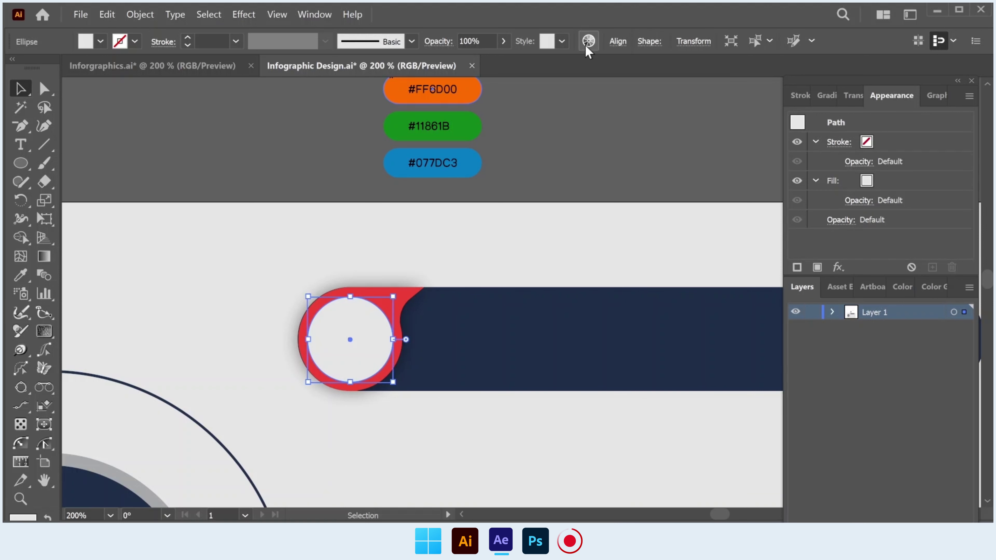
{"action": "left_click", "coordinate": [245, 18]}
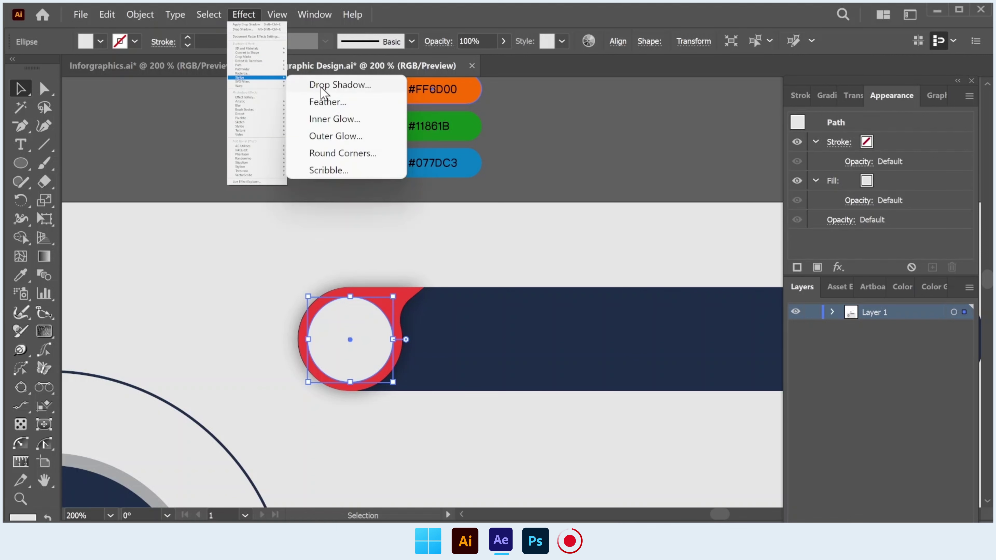
{"action": "mouse_move", "coordinate": [254, 77]}
{"action": "left_click", "coordinate": [321, 87]}
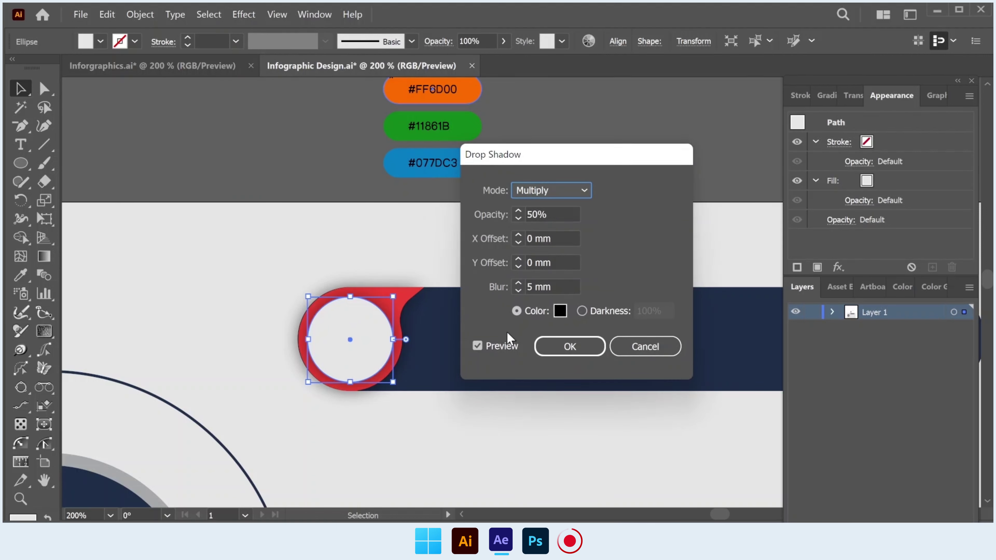
{"action": "key", "text": "Tab"}
{"action": "type", "text": "30"}
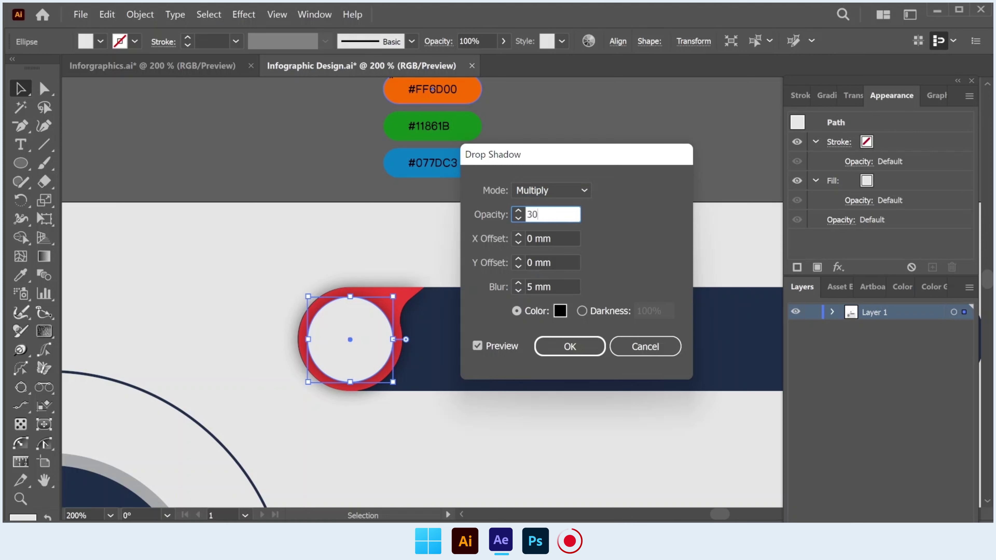
{"action": "left_click", "coordinate": [571, 348]}
{"action": "left_click", "coordinate": [435, 408]}
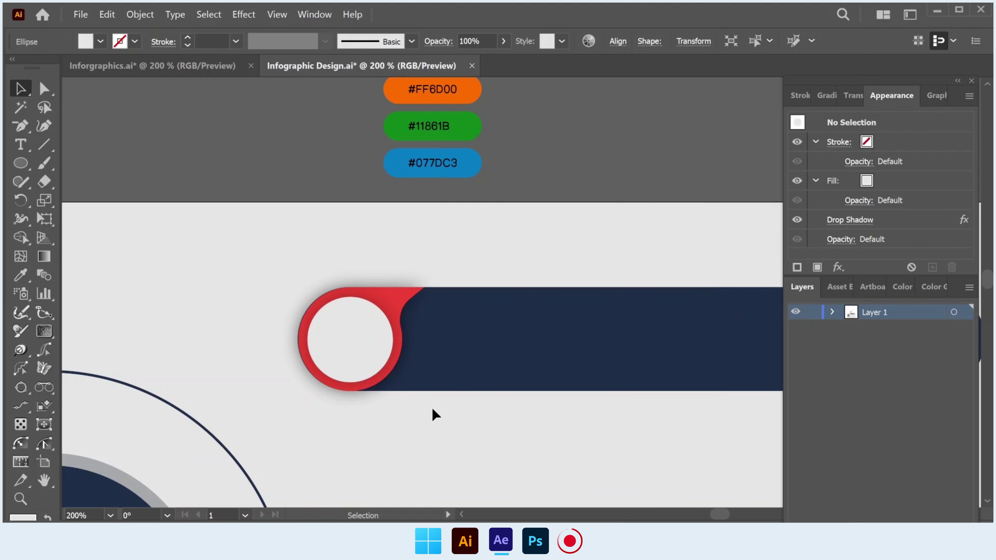
Step: Add '01' text in the grey circle and scale it up
{"action": "key", "text": "t"}
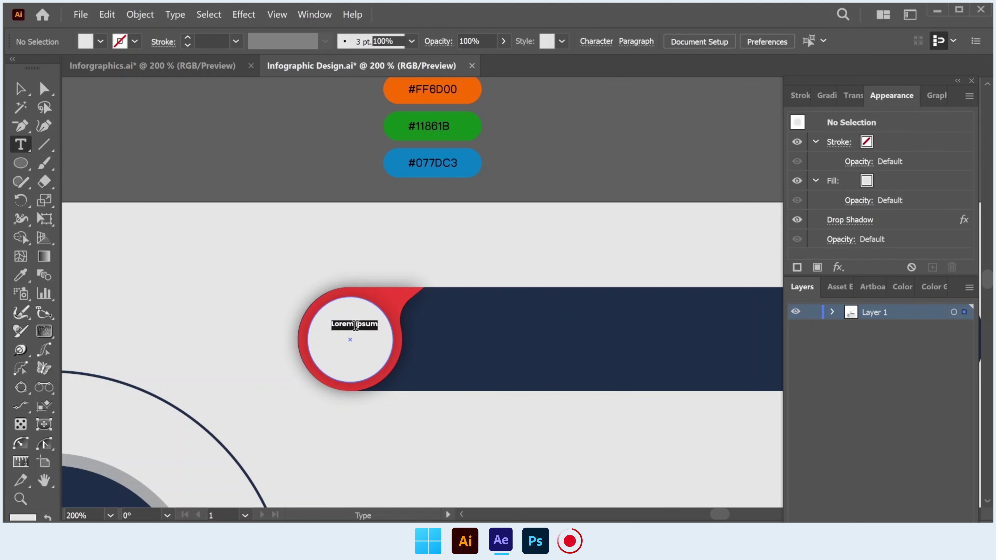
{"action": "key", "text": "BackSpace"}
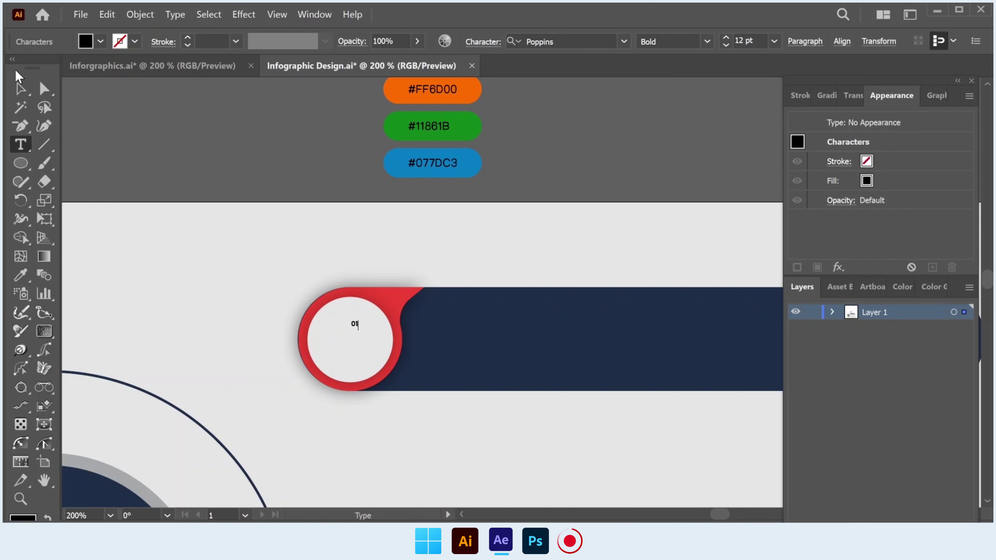
{"action": "left_click", "coordinate": [20, 87]}
{"action": "left_click_drag", "start_coordinate": [360, 332], "coordinate": [375, 356]}
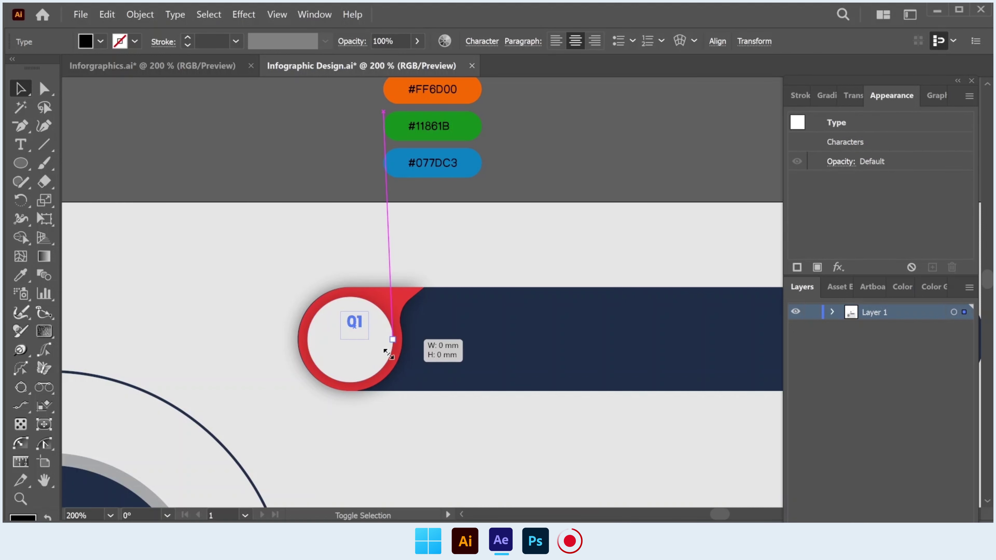
Step: Set the 01 text's font to Bebas Regular in the Character panel
{"action": "left_click", "coordinate": [471, 42]}
{"action": "type", "text": "BEB"}
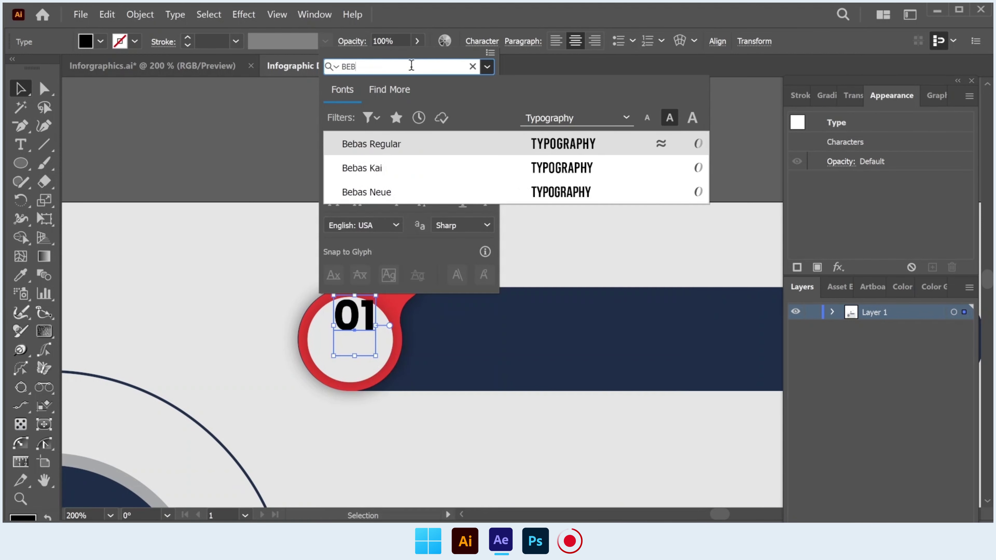
{"action": "key", "text": "Return"}
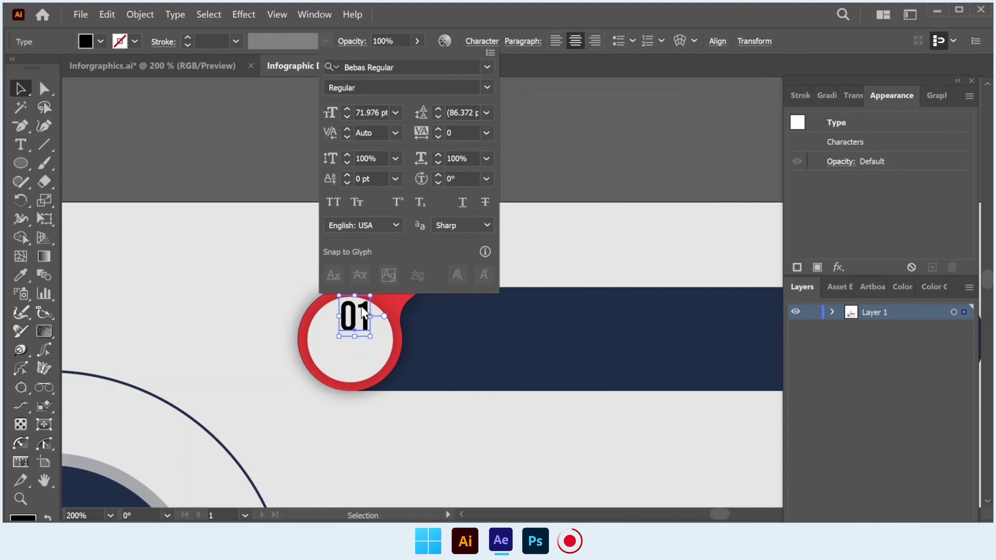
{"action": "left_click", "coordinate": [364, 316]}
Step: Move and enlarge the 01 to fill the circle, and eyedropper the navy bar colour onto it
{"action": "left_click_drag", "start_coordinate": [363, 313], "coordinate": [345, 322]}
{"action": "left_click_drag", "start_coordinate": [366, 363], "coordinate": [372, 365]}
{"action": "left_click", "coordinate": [21, 275]}
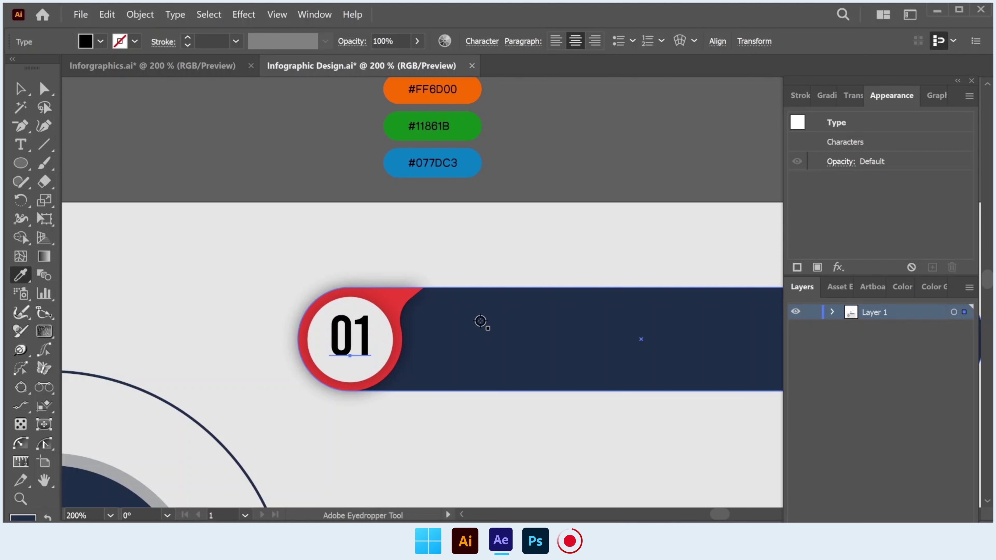
{"action": "left_click", "coordinate": [483, 323]}
{"action": "left_click", "coordinate": [19, 91]}
Step: Select the bar with its 01 badge, excluding the arc, and copy it below and to the right
{"action": "left_click", "coordinate": [296, 200]}
{"action": "scroll", "coordinate": [317, 238], "scroll_direction": "down", "scroll_amount": 1}
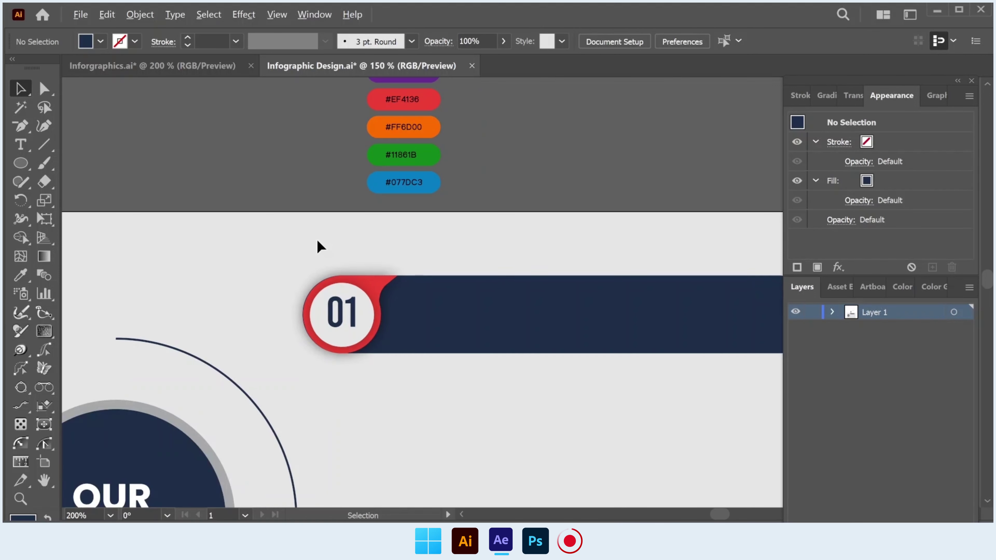
{"action": "scroll", "coordinate": [317, 238], "scroll_direction": "down", "scroll_amount": 1}
{"action": "scroll", "coordinate": [318, 248], "scroll_direction": "down", "scroll_amount": 1}
{"action": "left_click_drag", "start_coordinate": [294, 238], "coordinate": [497, 327]}
{"action": "mouse_move", "coordinate": [294, 244]}
{"action": "left_mouse_down"}
{"action": "mouse_move", "coordinate": [398, 290]}
{"action": "mouse_move", "coordinate": [370, 280]}
{"action": "mouse_move", "coordinate": [382, 323]}
{"action": "left_mouse_up"}
{"action": "scroll", "coordinate": [378, 306], "scroll_direction": "down", "scroll_amount": 5}
{"action": "left_click_drag", "start_coordinate": [361, 246], "coordinate": [377, 296]}
Step: Nudge the middle bar up and duplicate the top two bars below it as bars four and five
{"action": "left_click", "coordinate": [404, 247]}
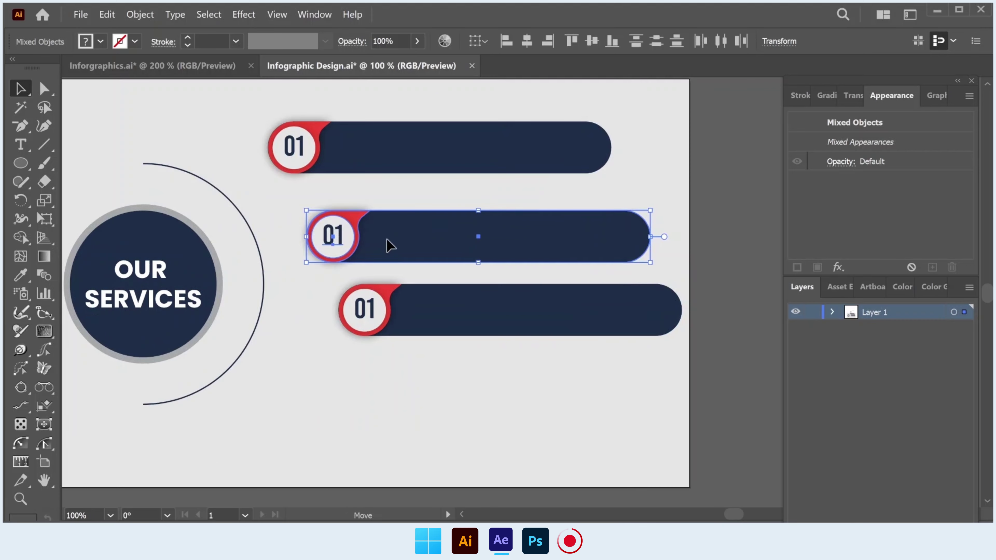
{"action": "left_click_drag", "start_coordinate": [387, 248], "coordinate": [391, 240]}
{"action": "key", "text": "ctrl+minus"}
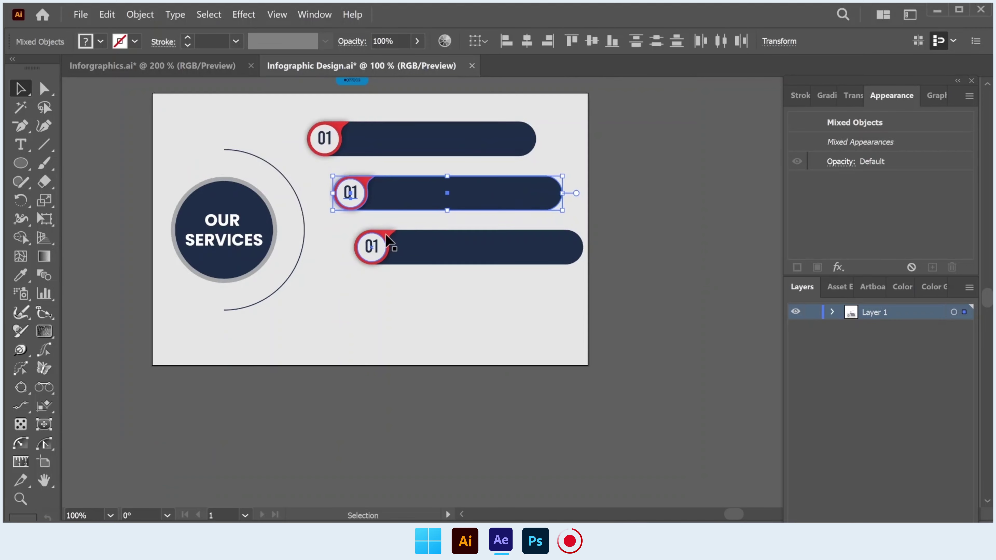
{"action": "left_click", "coordinate": [392, 192]}
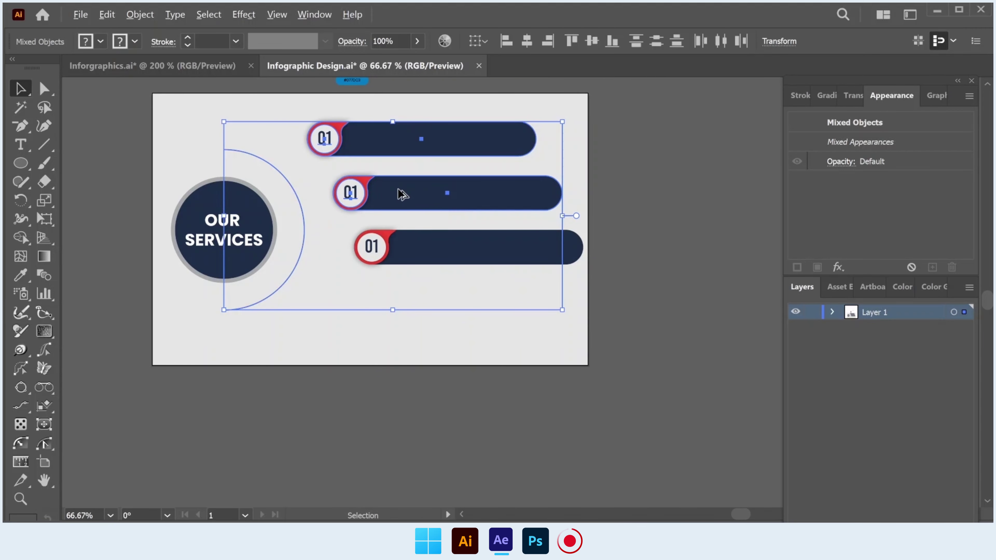
{"action": "mouse_move", "coordinate": [295, 110]}
{"action": "left_mouse_down"}
{"action": "mouse_move", "coordinate": [387, 186]}
{"action": "mouse_move", "coordinate": [396, 332]}
{"action": "left_mouse_up"}
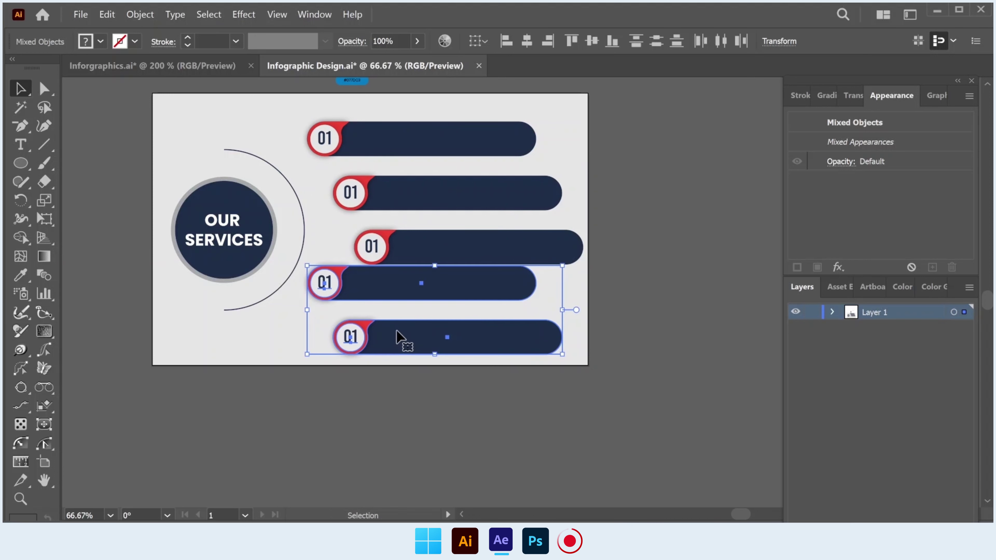
{"action": "left_click_drag", "start_coordinate": [387, 299], "coordinate": [379, 345]}
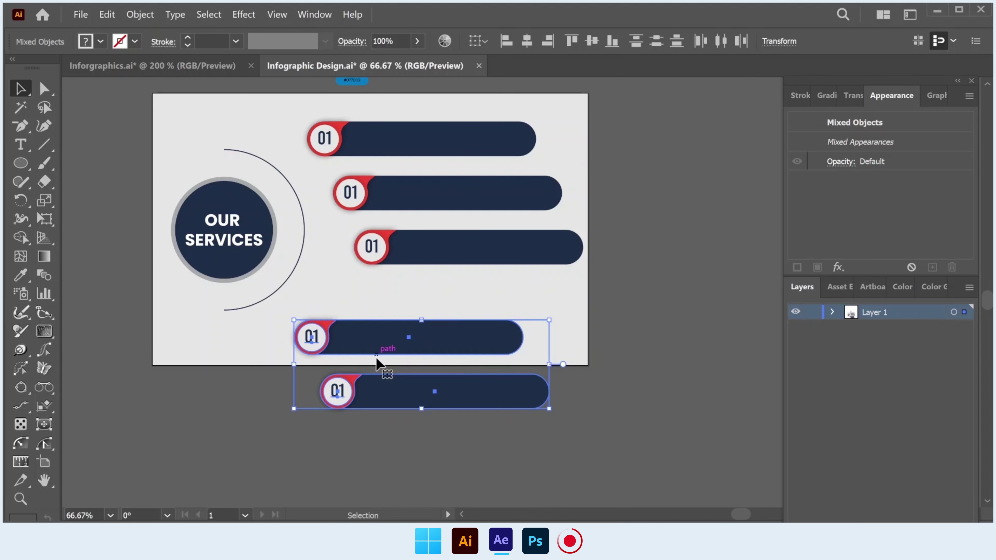
Step: Reposition the bottom bar among the others, then move all five bars up 32.1 mm
{"action": "left_click", "coordinate": [332, 438]}
{"action": "left_click_drag", "start_coordinate": [417, 400], "coordinate": [424, 301]}
{"action": "left_click_drag", "start_coordinate": [376, 343], "coordinate": [372, 355]}
{"action": "key", "text": "ctrl+a"}
{"action": "left_click_drag", "start_coordinate": [431, 257], "coordinate": [430, 245]}
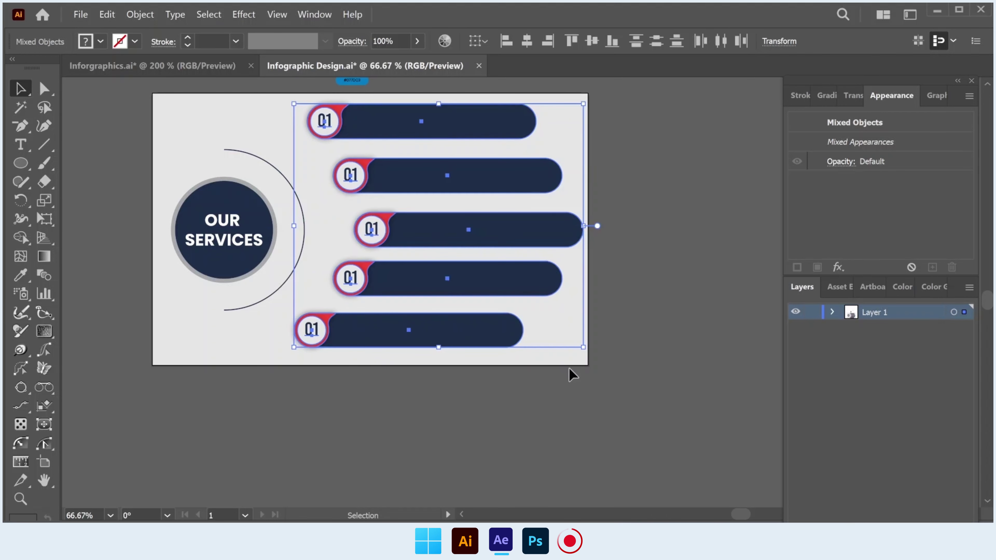
{"action": "left_click", "coordinate": [581, 390]}
Step: Select only the bottom two bars and drag them slightly lower
{"action": "left_click_drag", "start_coordinate": [382, 362], "coordinate": [420, 288]}
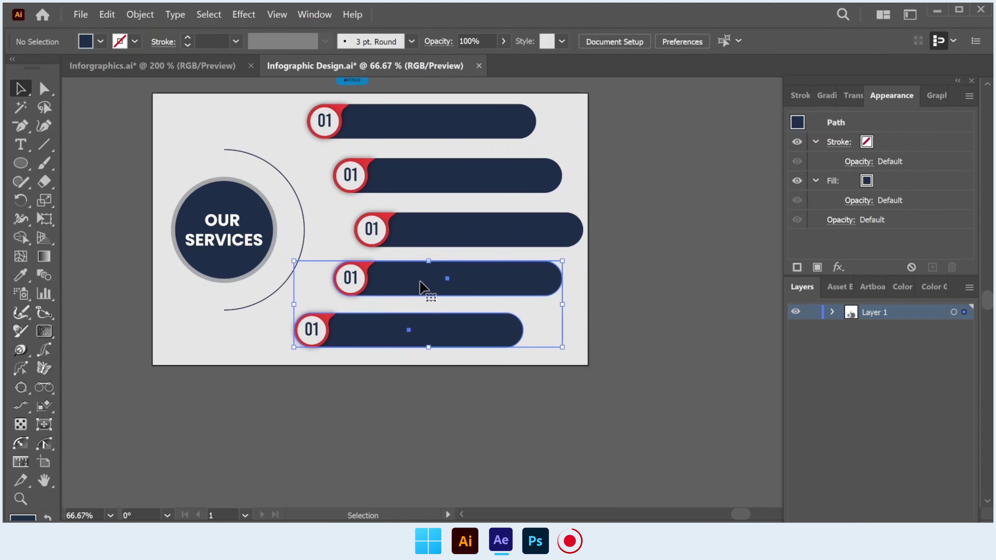
{"action": "left_click", "coordinate": [303, 228], "text": "shift"}
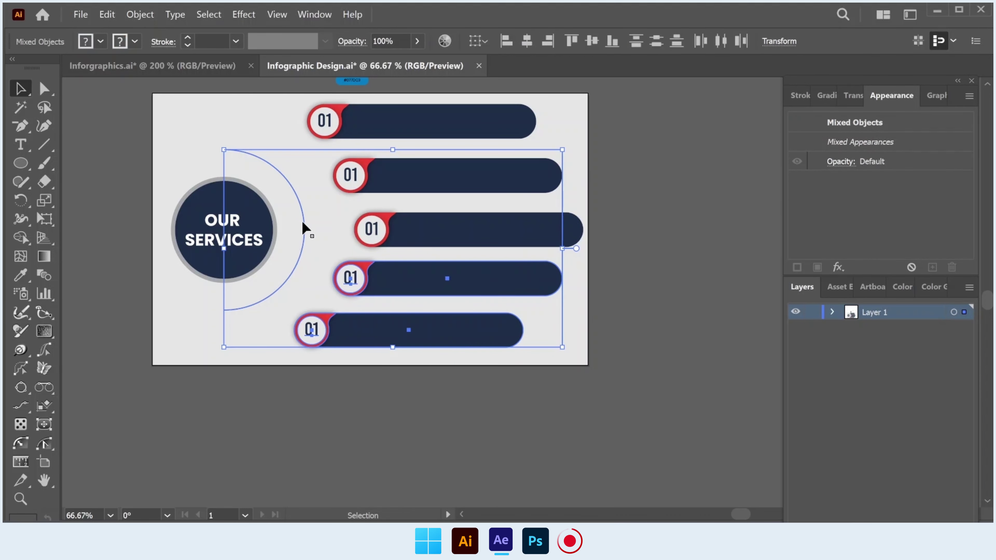
{"action": "left_click", "coordinate": [294, 226], "text": "shift"}
{"action": "left_click_drag", "start_coordinate": [395, 278], "coordinate": [395, 284]}
{"action": "left_click", "coordinate": [439, 383]}
Step: Recolour the second bar's badge green and the third bar's badge blue from the swatches
{"action": "scroll", "coordinate": [445, 386], "scroll_direction": "down", "scroll_amount": 1, "text": "alt"}
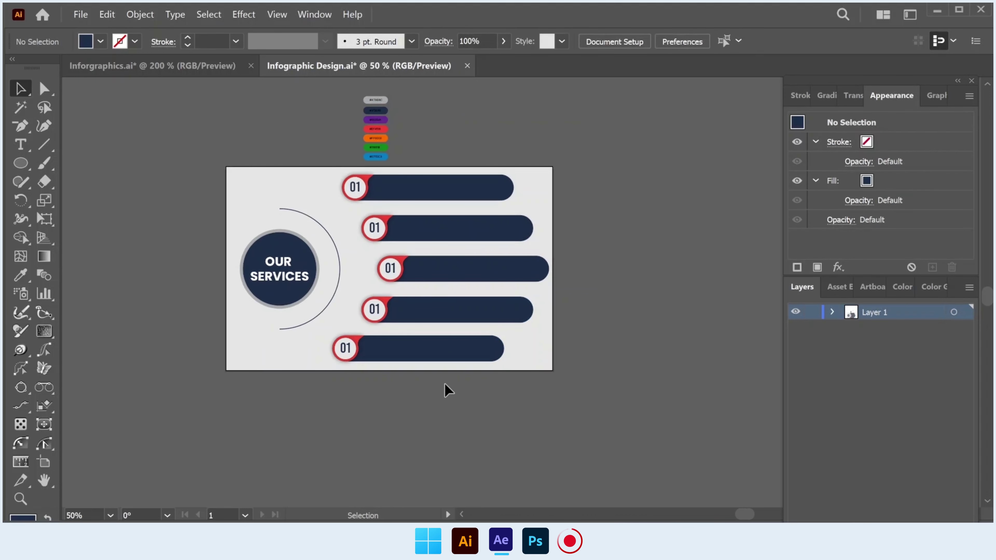
{"action": "scroll", "coordinate": [372, 220], "scroll_direction": "up", "scroll_amount": 1, "text": "alt"}
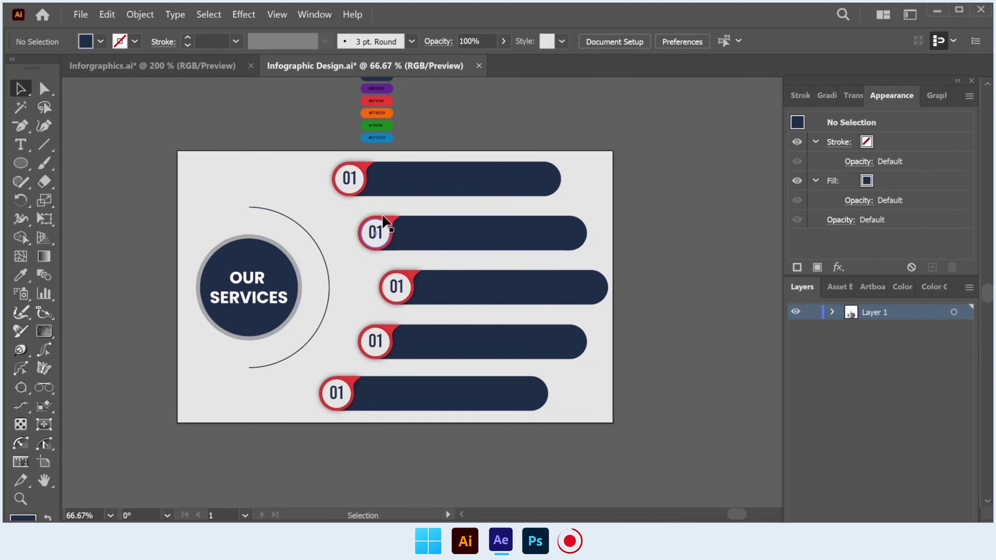
{"action": "left_click", "coordinate": [386, 222]}
{"action": "scroll", "coordinate": [400, 222], "scroll_direction": "up", "scroll_amount": 2, "text": "alt"}
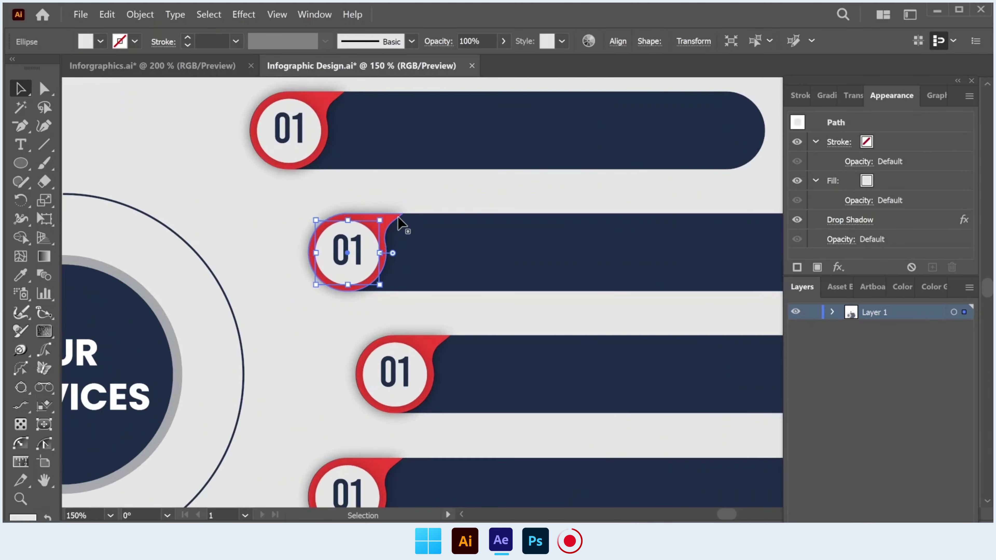
{"action": "scroll", "coordinate": [400, 223], "scroll_direction": "up", "scroll_amount": 1}
{"action": "scroll", "coordinate": [397, 223], "scroll_direction": "up", "scroll_amount": 1}
{"action": "left_click", "coordinate": [22, 276]}
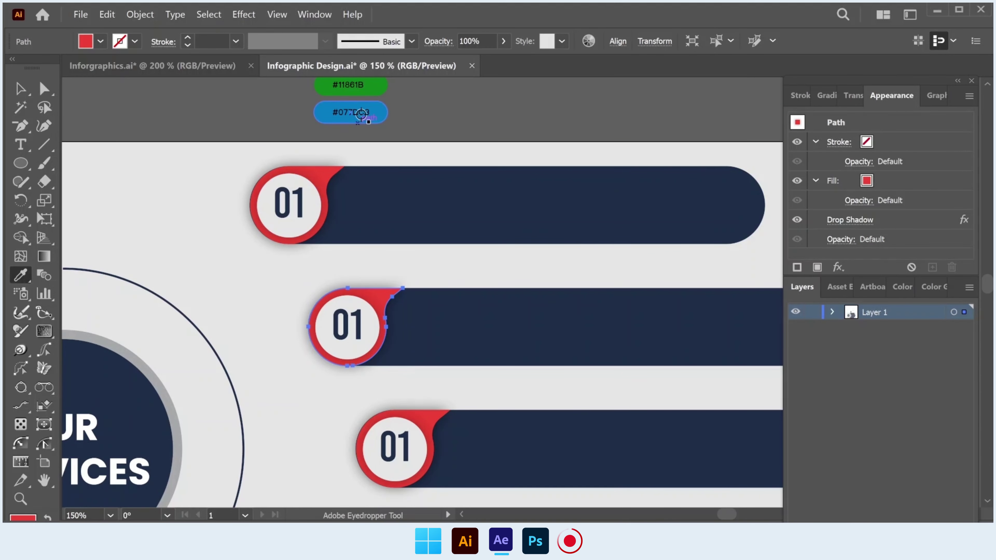
{"action": "left_click", "coordinate": [375, 84]}
{"action": "left_click", "coordinate": [20, 89]}
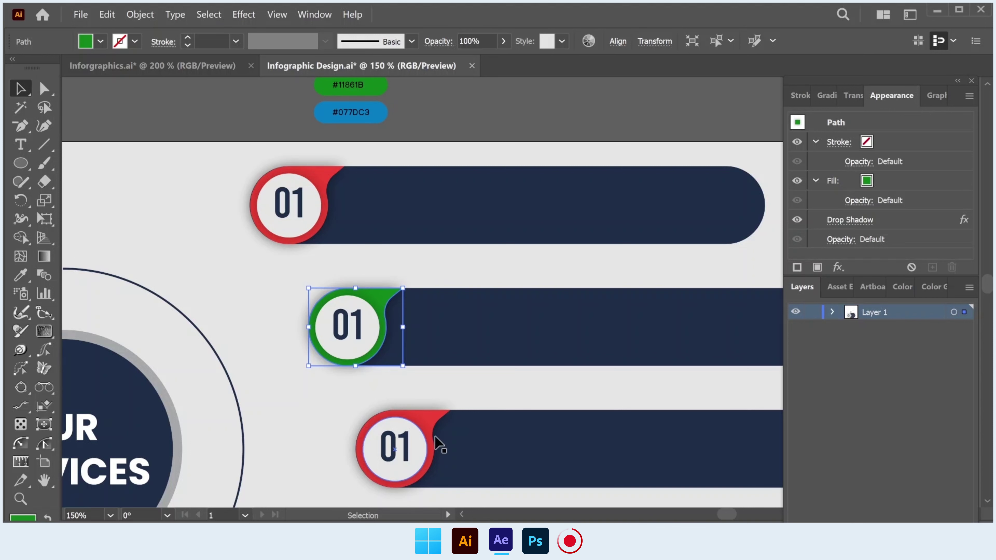
{"action": "left_click", "coordinate": [429, 417]}
{"action": "left_click", "coordinate": [443, 418]}
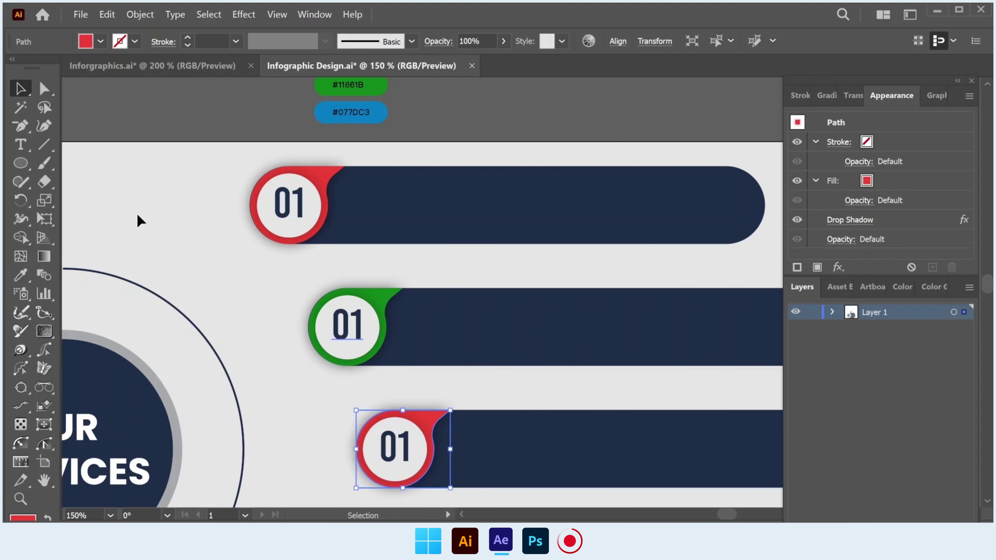
{"action": "left_click", "coordinate": [20, 275]}
{"action": "left_click", "coordinate": [377, 122]}
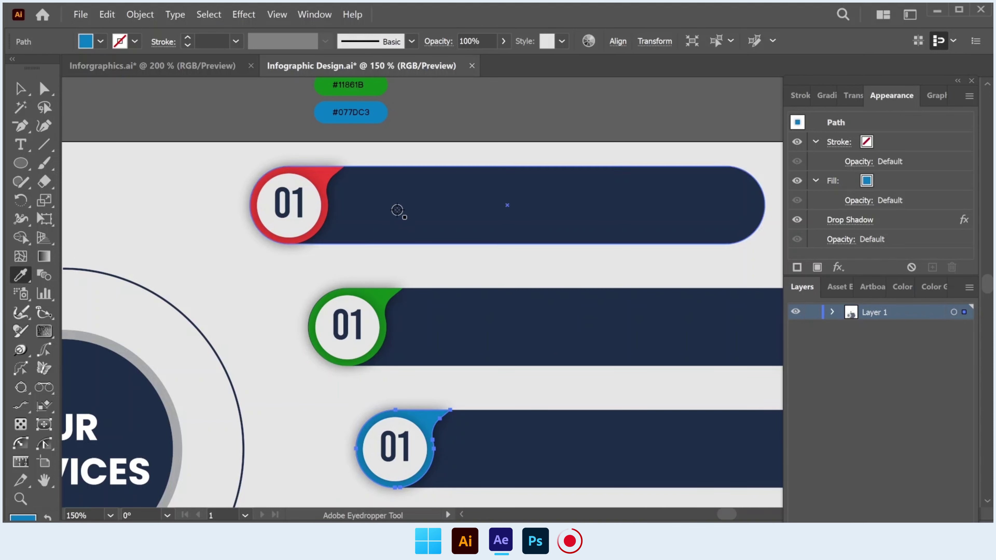
{"action": "left_click", "coordinate": [21, 89]}
Step: Recolour the fourth bar's badge orange and the bottom badge purple, then deselect
{"action": "scroll", "coordinate": [456, 388], "scroll_direction": "down", "scroll_amount": 1}
{"action": "scroll", "coordinate": [459, 392], "scroll_direction": "down", "scroll_amount": 1}
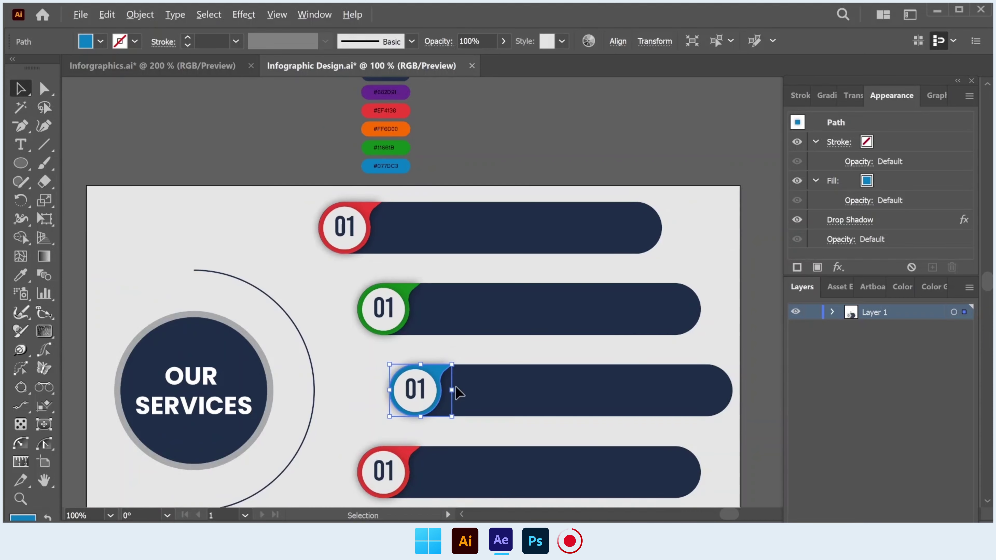
{"action": "scroll", "coordinate": [458, 396], "scroll_direction": "down", "scroll_amount": 1}
{"action": "left_click_drag", "start_coordinate": [435, 419], "coordinate": [429, 421]}
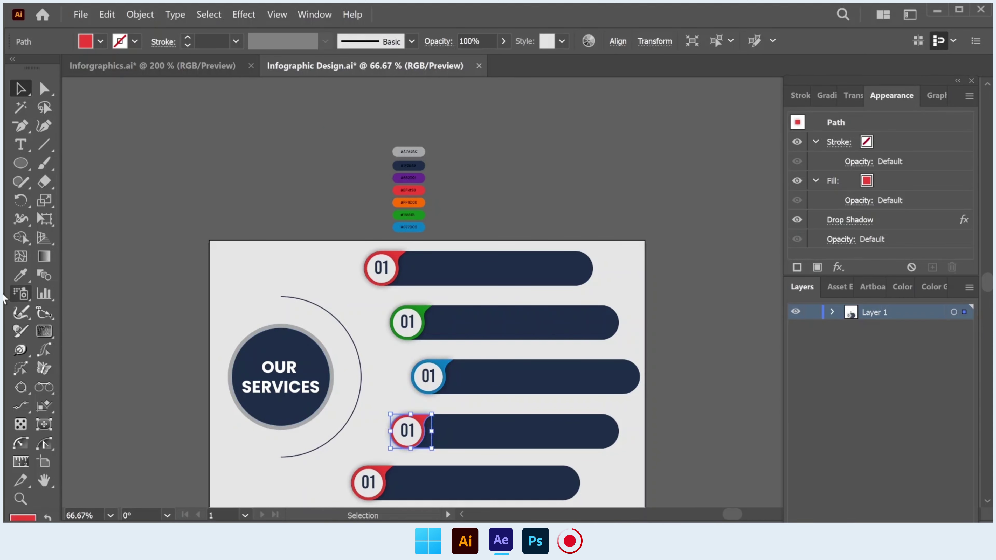
{"action": "left_click", "coordinate": [20, 277]}
{"action": "left_click", "coordinate": [425, 204]}
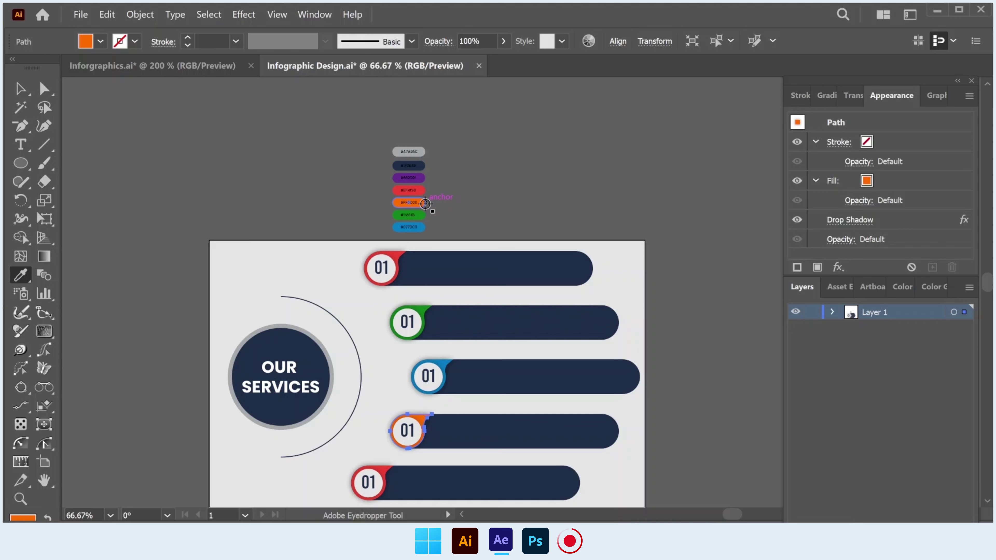
{"action": "left_click", "coordinate": [21, 89]}
{"action": "scroll", "coordinate": [338, 285], "scroll_direction": "down", "scroll_amount": 2}
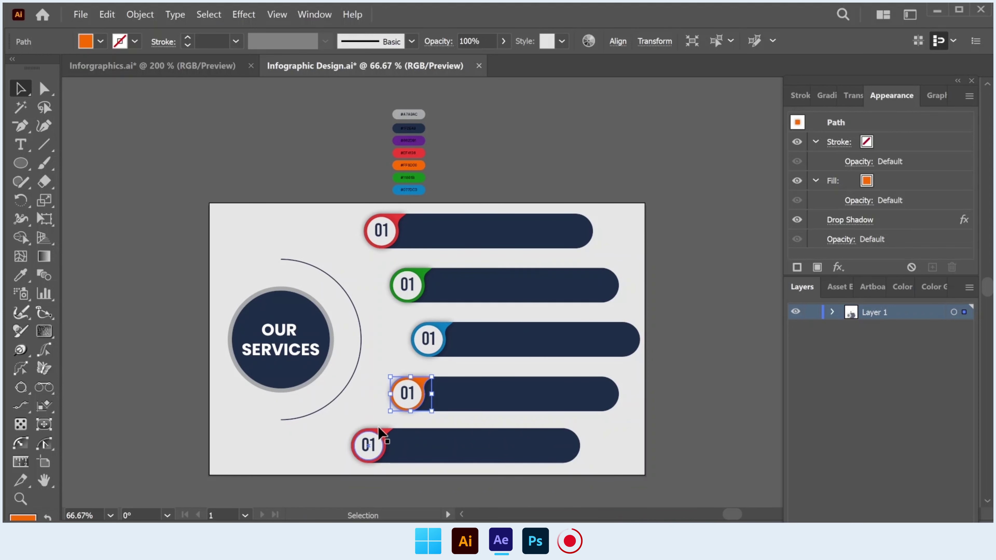
{"action": "left_click", "coordinate": [380, 429]}
{"action": "key", "text": "i"}
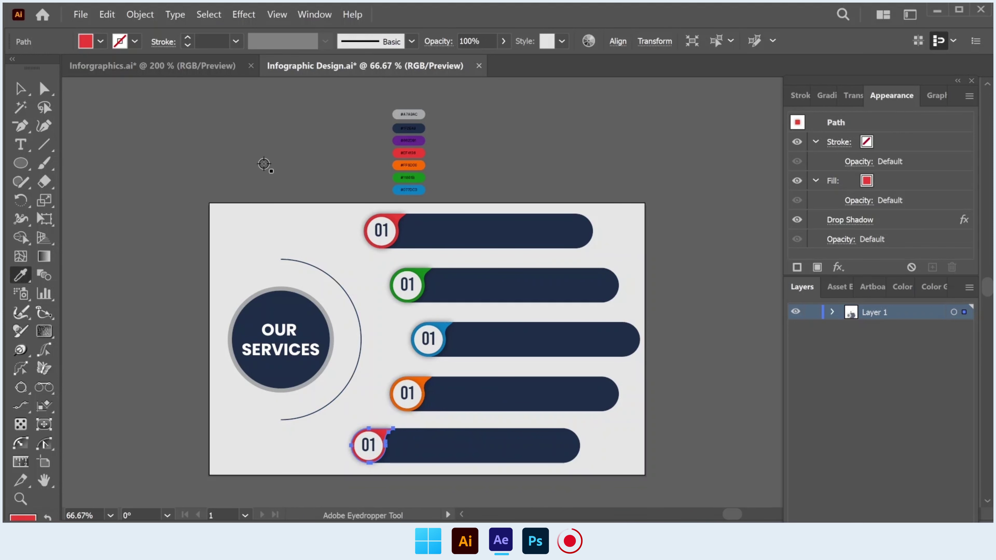
{"action": "left_click", "coordinate": [421, 140]}
{"action": "key", "text": "v"}
{"action": "left_click", "coordinate": [341, 227]}
{"action": "scroll", "coordinate": [360, 347], "scroll_direction": "up", "scroll_amount": 1}
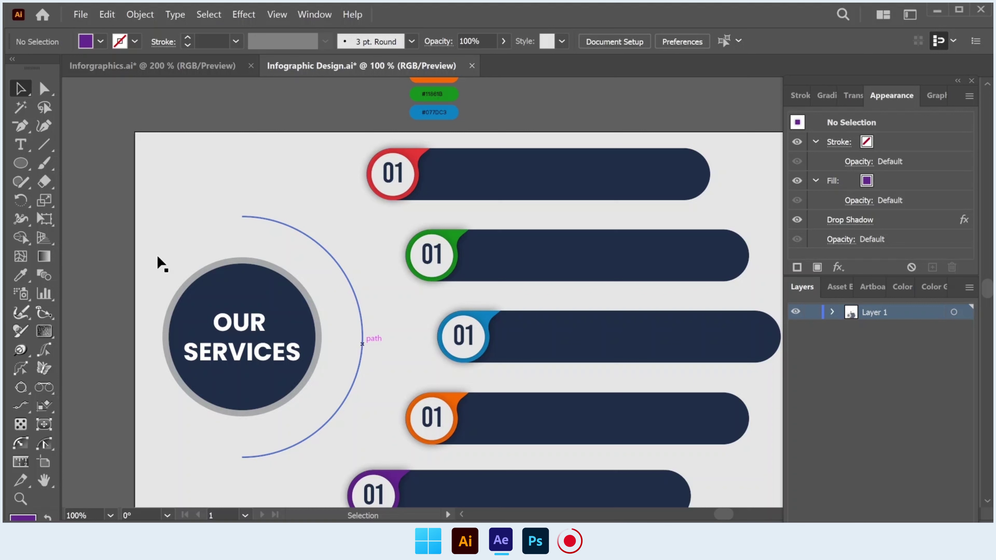
Step: Draw a small circle on the arc and fill it with the badge blue
{"action": "left_click", "coordinate": [20, 163]}
{"action": "left_click_drag", "start_coordinate": [345, 311], "coordinate": [374, 337]}
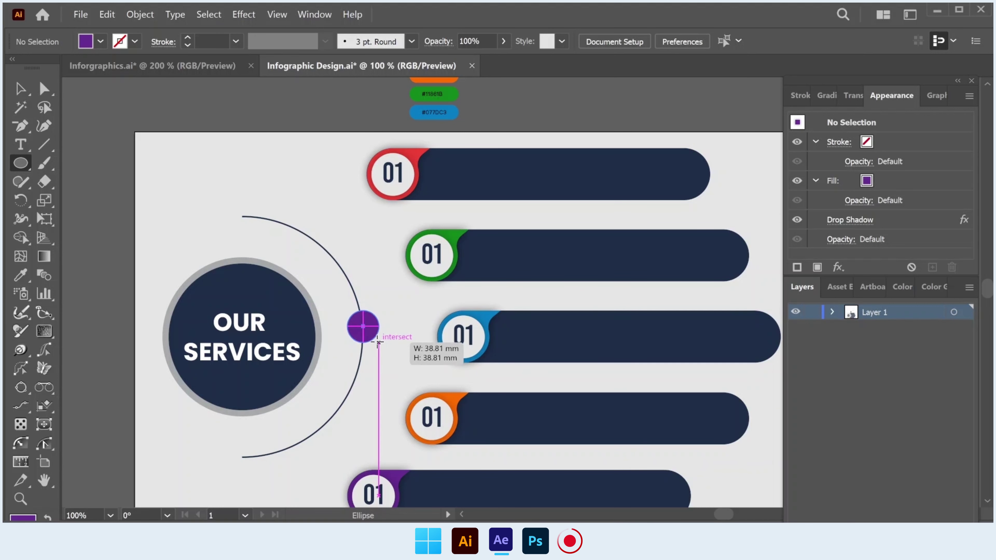
{"action": "left_click", "coordinate": [20, 275]}
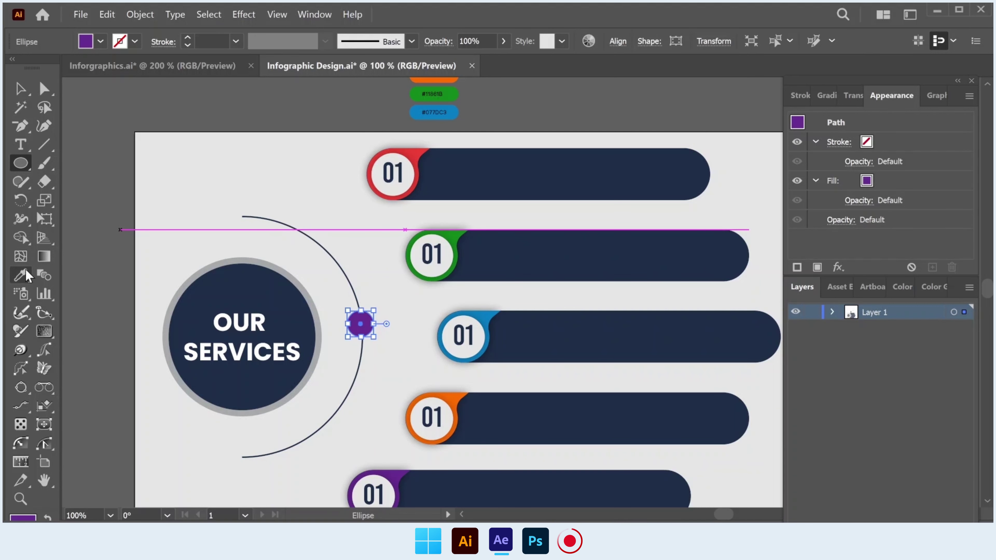
{"action": "left_click", "coordinate": [463, 333]}
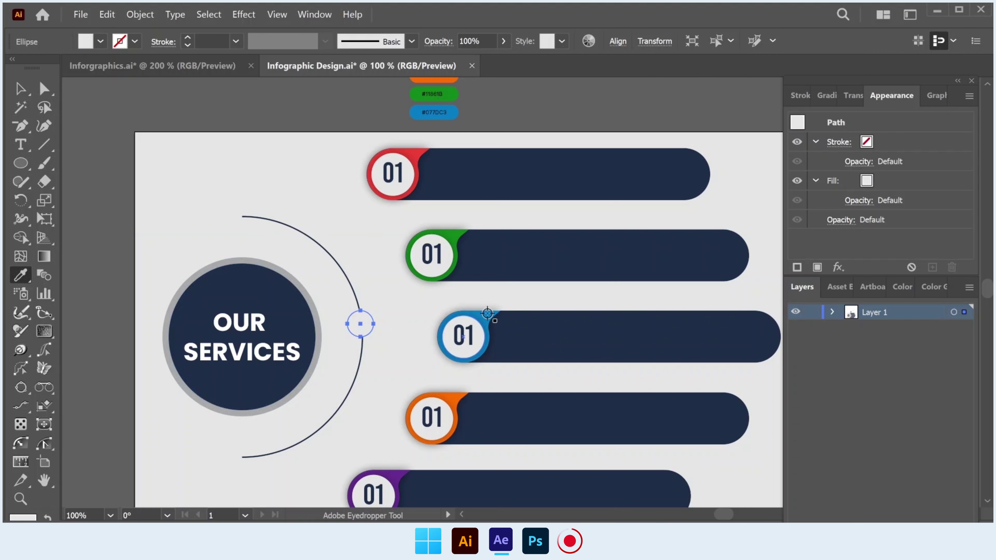
{"action": "left_click", "coordinate": [488, 314]}
{"action": "left_click", "coordinate": [24, 90]}
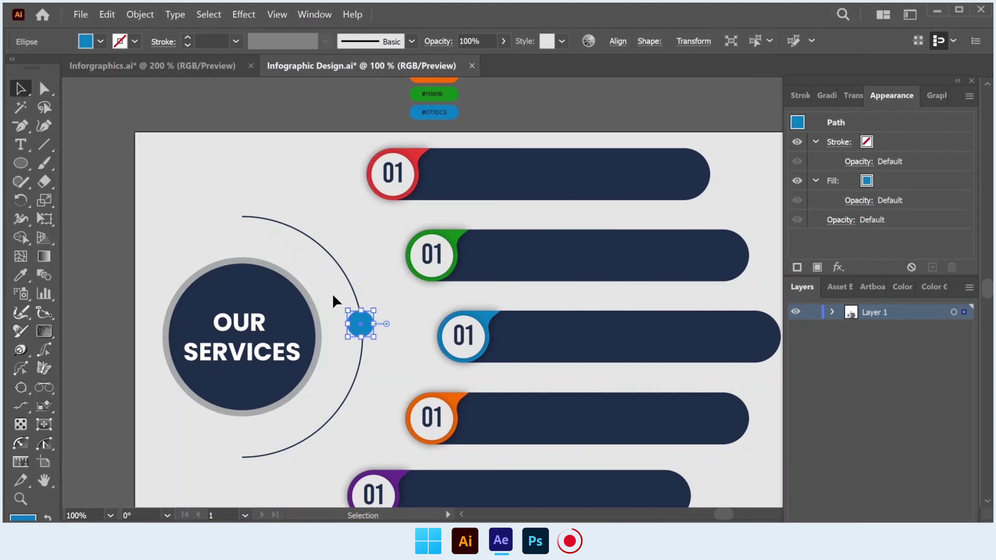
Step: Resize the blue dot and set it in place on the arc
{"action": "scroll", "coordinate": [334, 297], "scroll_direction": "up", "scroll_amount": 1, "text": "alt"}
{"action": "mouse_move", "coordinate": [388, 344]}
{"action": "left_mouse_down"}
{"action": "mouse_move", "coordinate": [390, 363]}
{"action": "mouse_move", "coordinate": [349, 267]}
{"action": "mouse_move", "coordinate": [364, 285]}
{"action": "left_mouse_up"}
{"action": "key", "text": "ctrl+plus"}
{"action": "key", "text": "ctrl+plus"}
{"action": "key", "text": "ctrl+plus"}
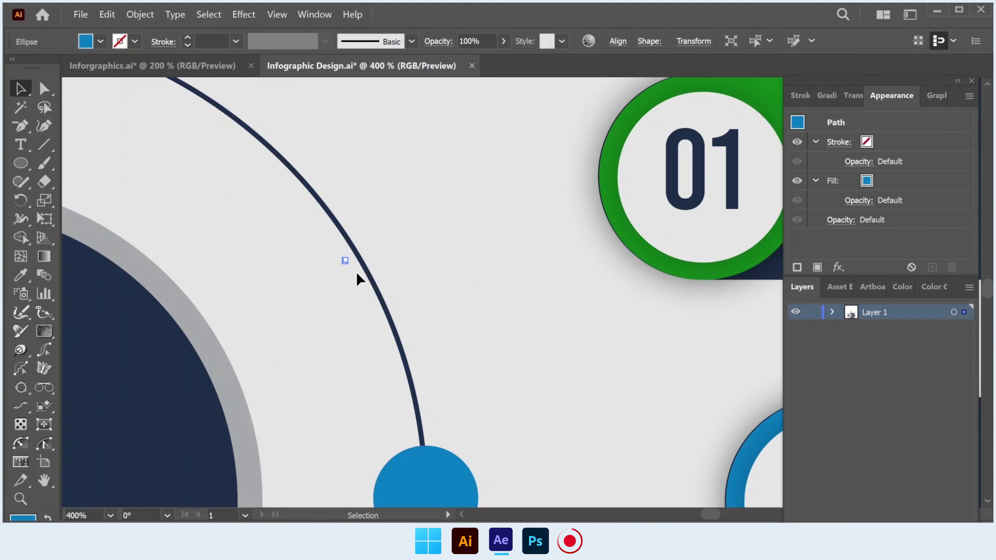
{"action": "mouse_move", "coordinate": [398, 312]}
{"action": "left_mouse_down"}
{"action": "mouse_move", "coordinate": [326, 241]}
{"action": "mouse_move", "coordinate": [338, 447]}
{"action": "left_mouse_up"}
{"action": "scroll", "coordinate": [326, 241], "scroll_direction": "down", "scroll_amount": 3}
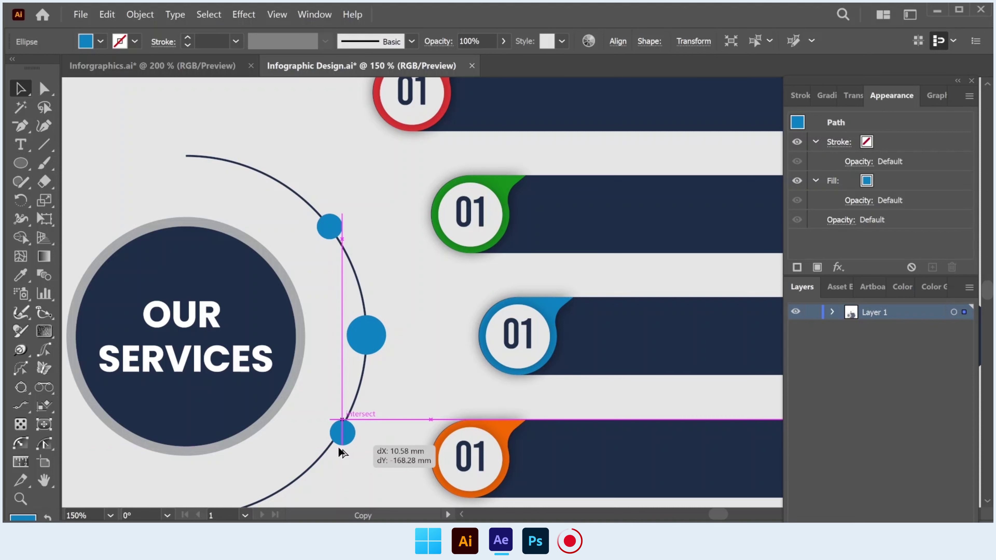
Step: Add an orange copy of the dot lower on the arc and turn the upper dot green
{"action": "left_click_drag", "start_coordinate": [342, 452], "coordinate": [335, 455]}
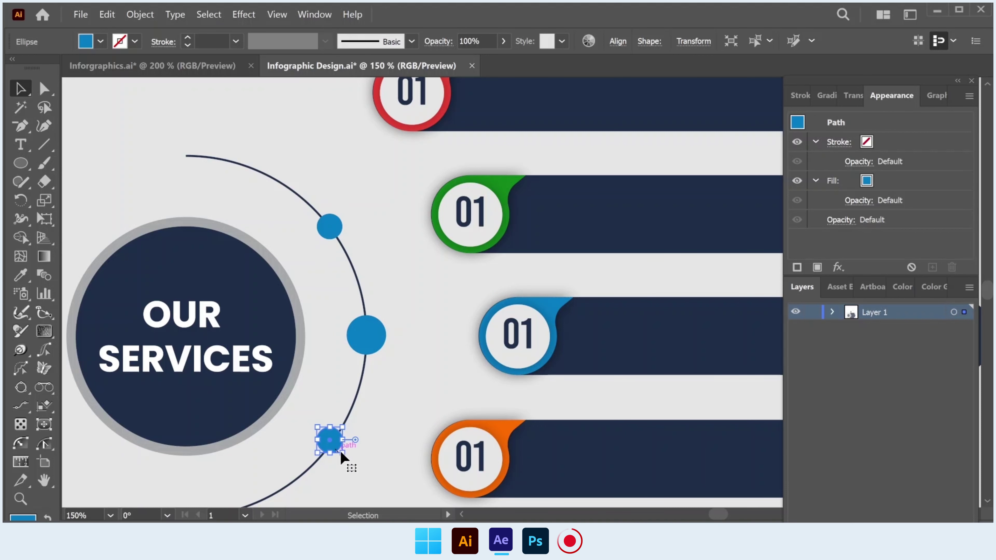
{"action": "key", "text": "u"}
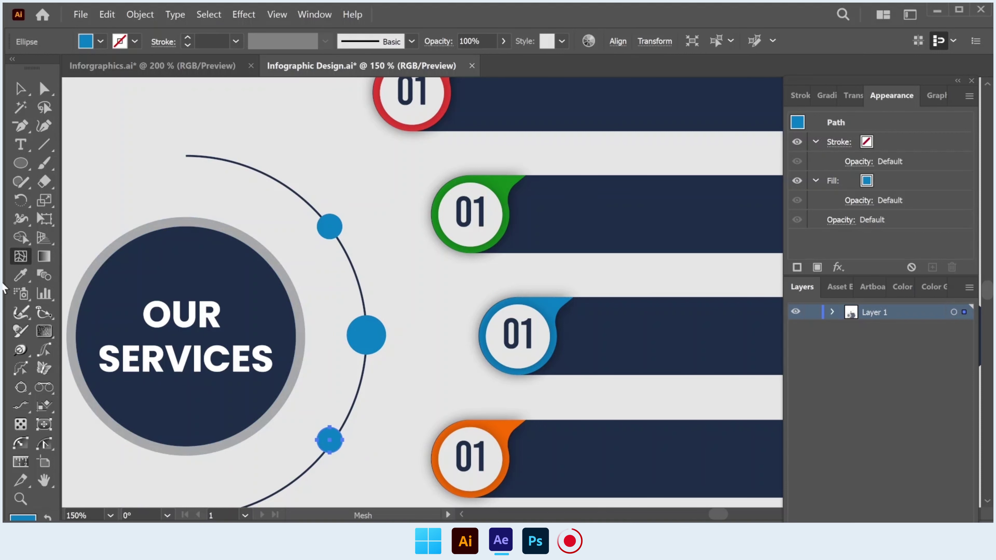
{"action": "left_click", "coordinate": [21, 275]}
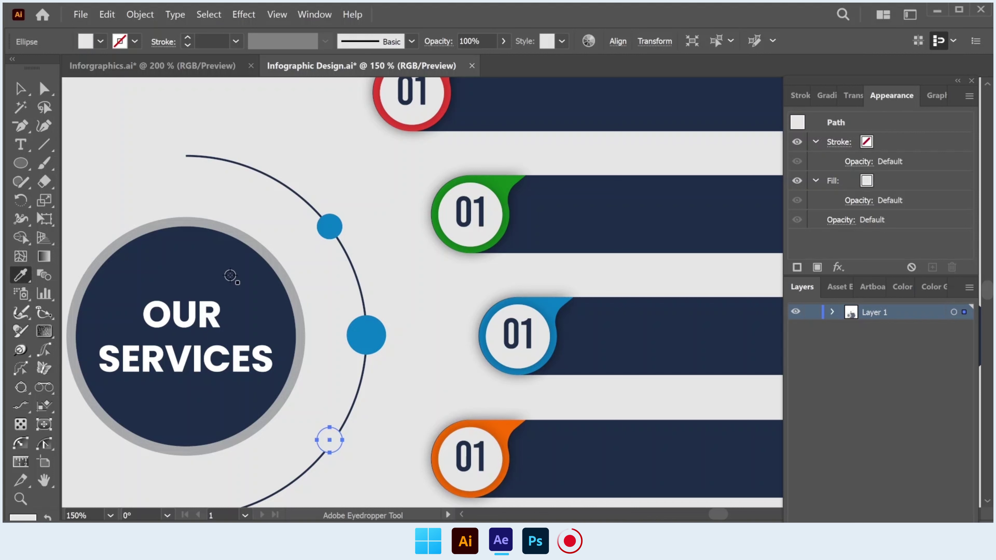
{"action": "left_click", "coordinate": [510, 429]}
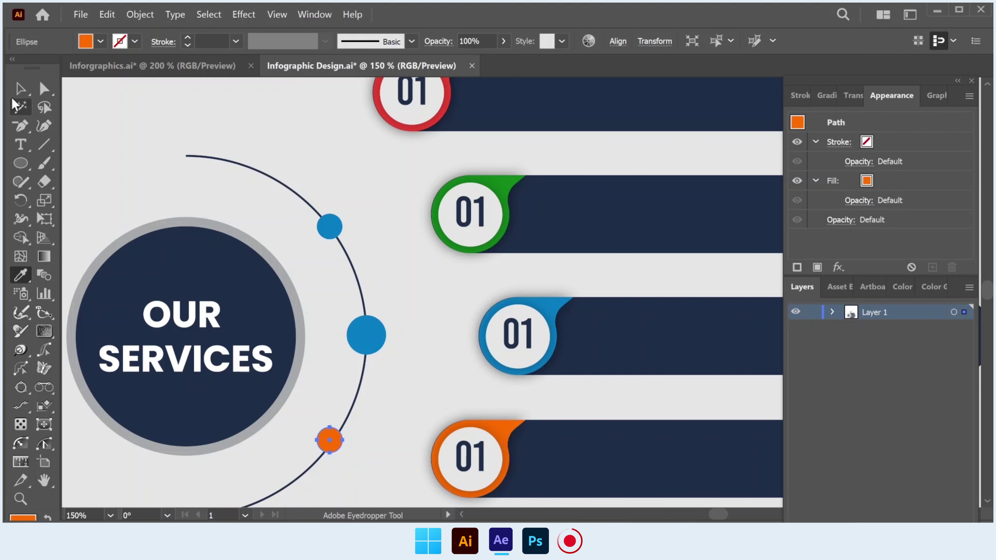
{"action": "key", "text": "v"}
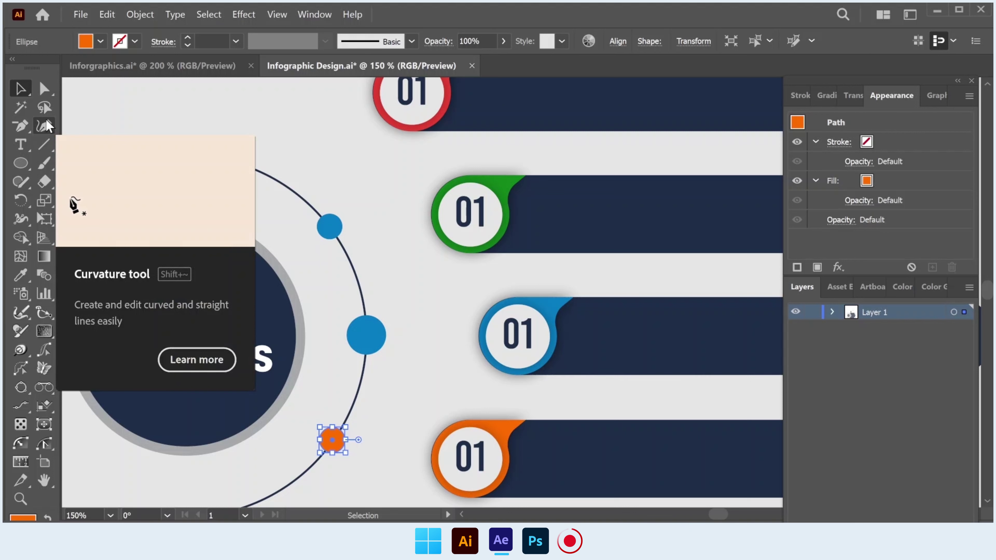
{"action": "left_click", "coordinate": [331, 226]}
{"action": "left_click", "coordinate": [21, 275]}
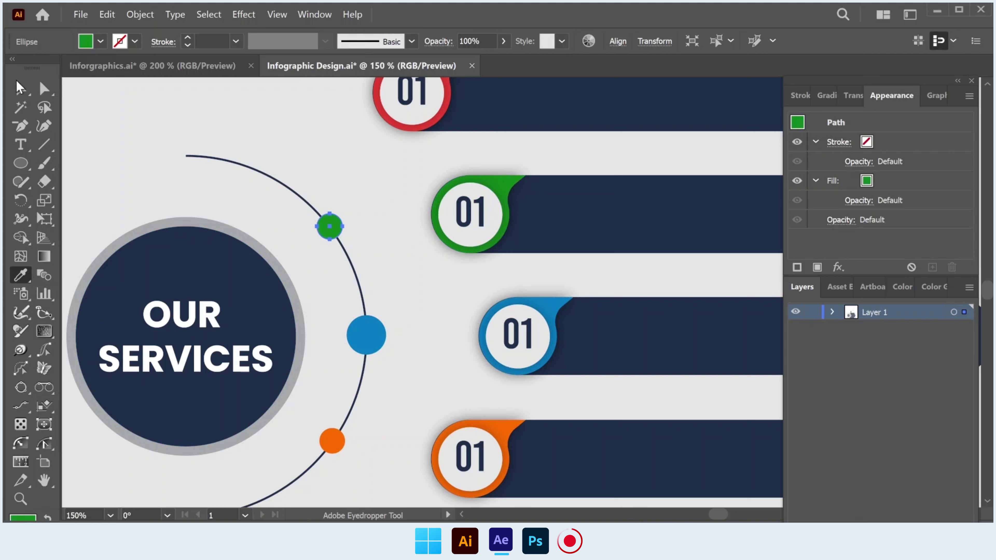
{"action": "left_click", "coordinate": [21, 88]}
Step: Copy a dot further up the arc, shrink it, and colour it the top badge's red
{"action": "left_click_drag", "start_coordinate": [337, 221], "coordinate": [247, 156]}
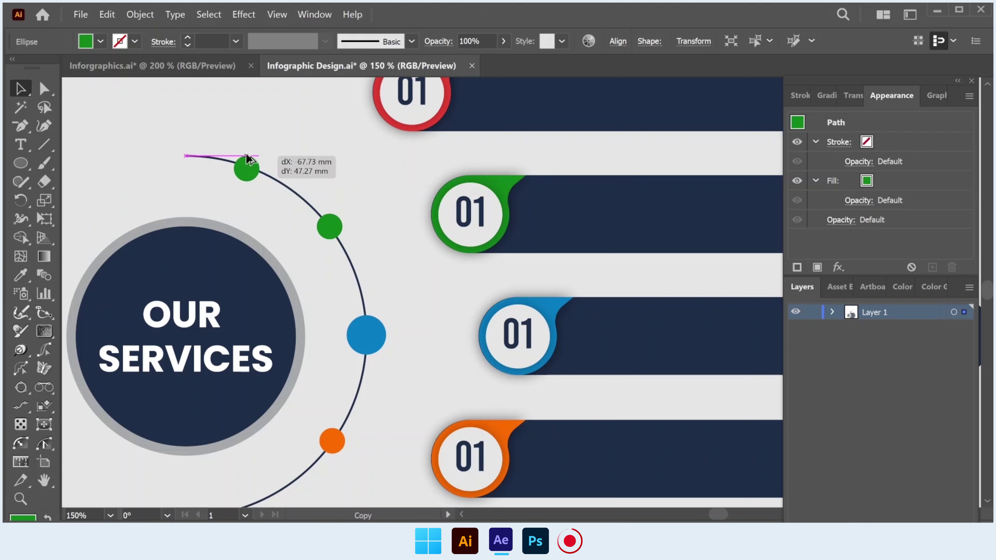
{"action": "scroll", "coordinate": [247, 156], "scroll_direction": "up", "scroll_amount": 3}
{"action": "left_click_drag", "start_coordinate": [283, 160], "coordinate": [271, 169]}
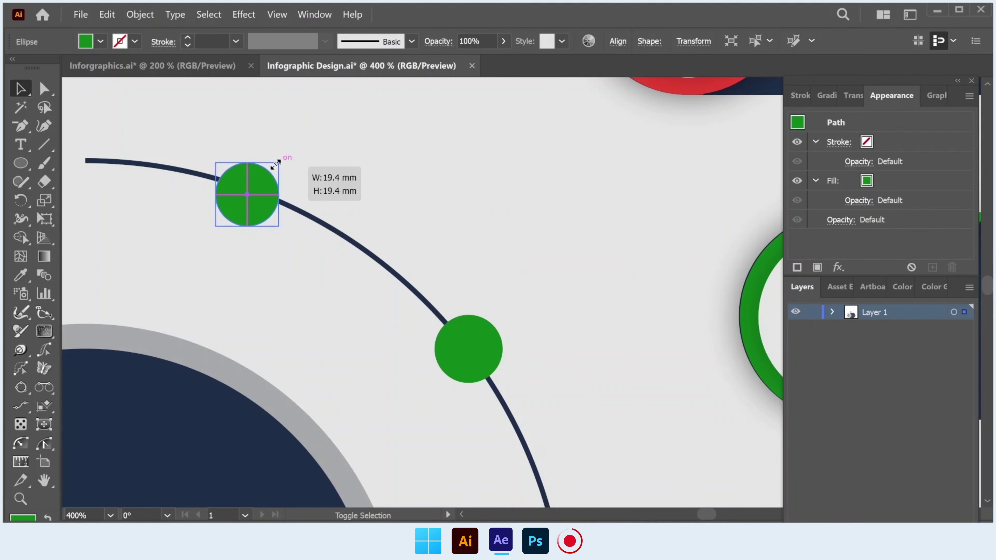
{"action": "key", "text": "Up"}
{"action": "key", "text": "Up"}
{"action": "scroll", "coordinate": [272, 168], "scroll_direction": "up", "scroll_amount": 2}
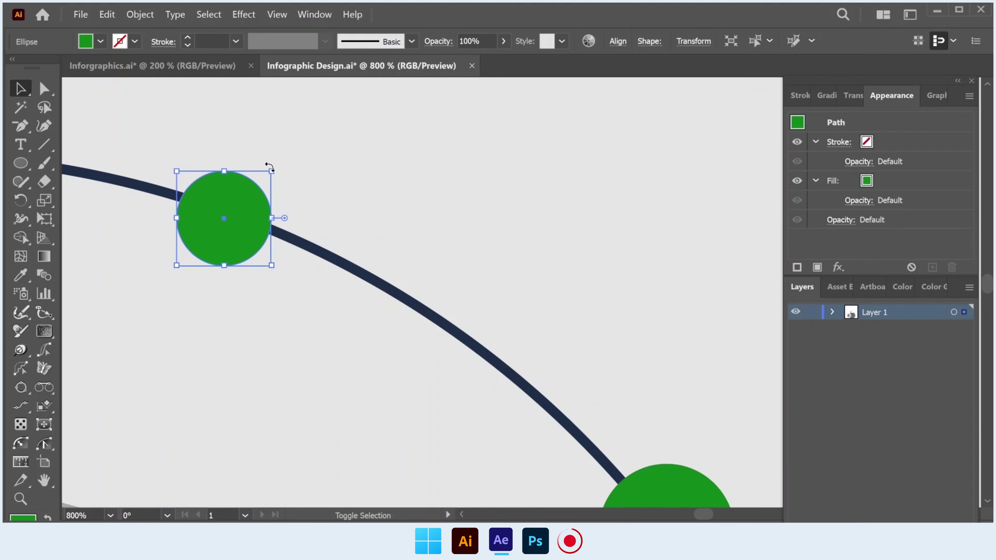
{"action": "left_click_drag", "start_coordinate": [271, 169], "coordinate": [267, 176]}
{"action": "scroll", "coordinate": [265, 176], "scroll_direction": "down", "scroll_amount": 3}
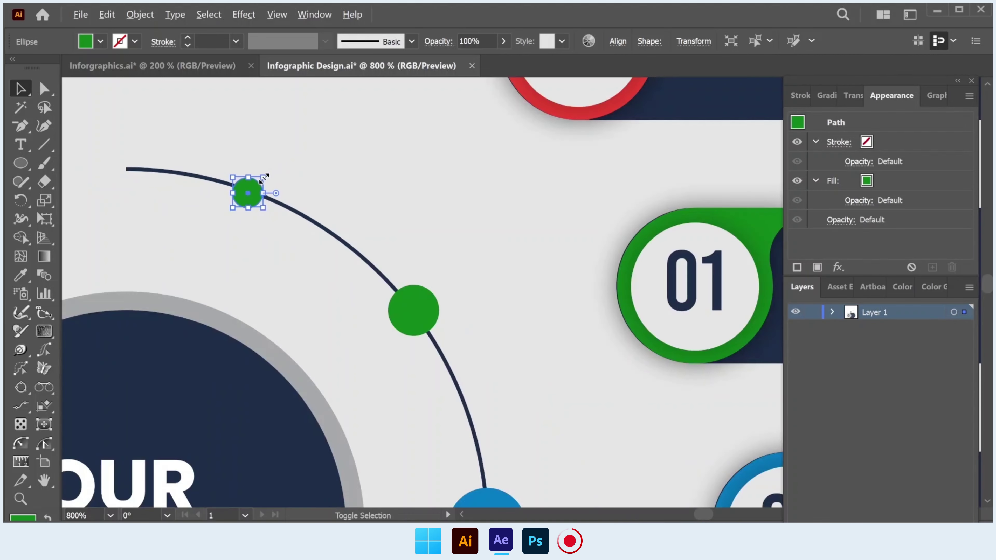
{"action": "scroll", "coordinate": [264, 177], "scroll_direction": "down", "scroll_amount": 2}
{"action": "left_click", "coordinate": [21, 274]}
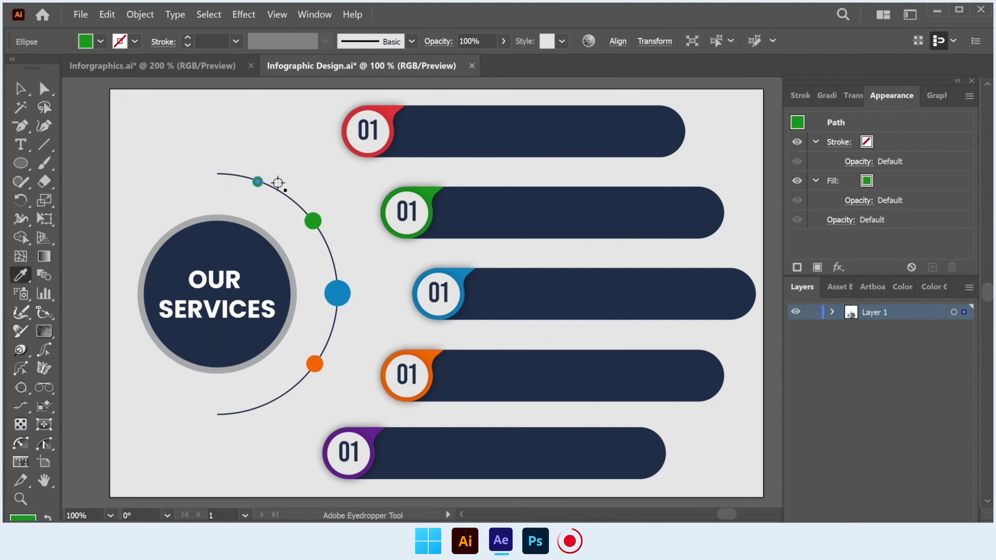
{"action": "left_click", "coordinate": [388, 104]}
{"action": "key", "text": "v"}
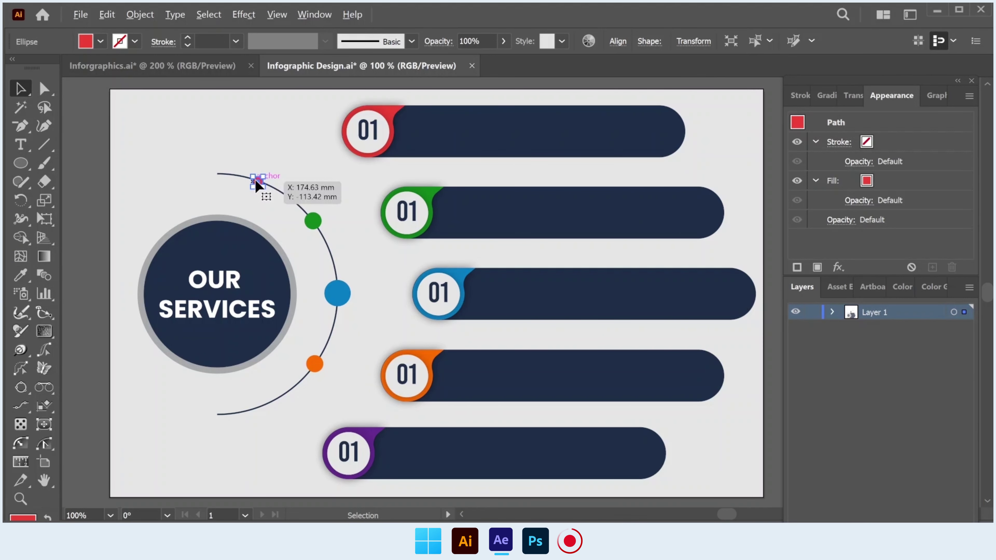
Step: Copy the red dot to the arc's bottom end and make it purple like the 05 badge
{"action": "scroll", "coordinate": [256, 179], "scroll_direction": "up", "scroll_amount": 2}
{"action": "scroll", "coordinate": [262, 182], "scroll_direction": "down", "scroll_amount": 2}
{"action": "left_click_drag", "start_coordinate": [268, 131], "coordinate": [279, 477]}
{"action": "scroll", "coordinate": [290, 452], "scroll_direction": "down", "scroll_amount": 3}
{"action": "scroll", "coordinate": [275, 353], "scroll_direction": "down", "scroll_amount": 2}
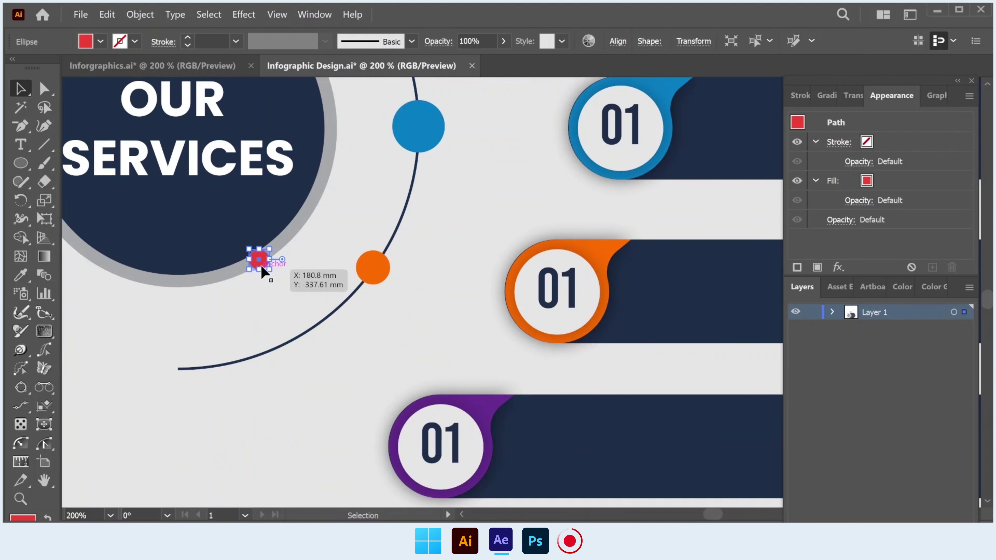
{"action": "left_click_drag", "start_coordinate": [263, 277], "coordinate": [251, 371]}
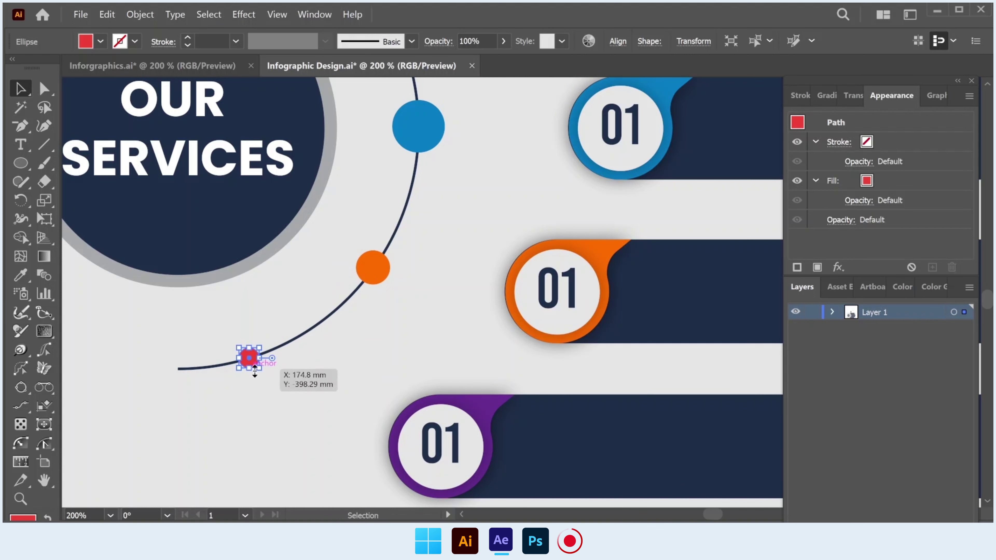
{"action": "left_click", "coordinate": [20, 276]}
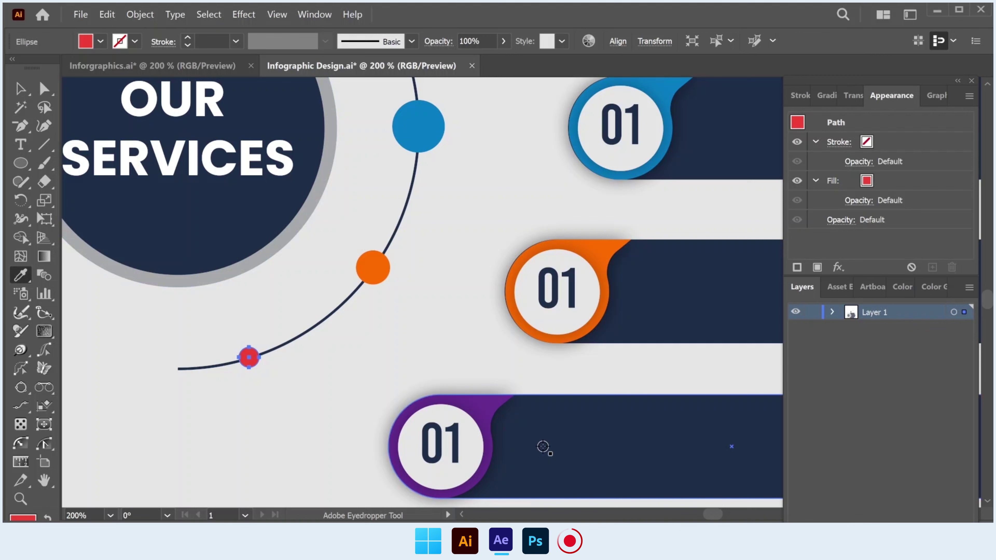
{"action": "left_click", "coordinate": [496, 410]}
{"action": "key", "text": "v"}
{"action": "key", "text": "ctrl+0"}
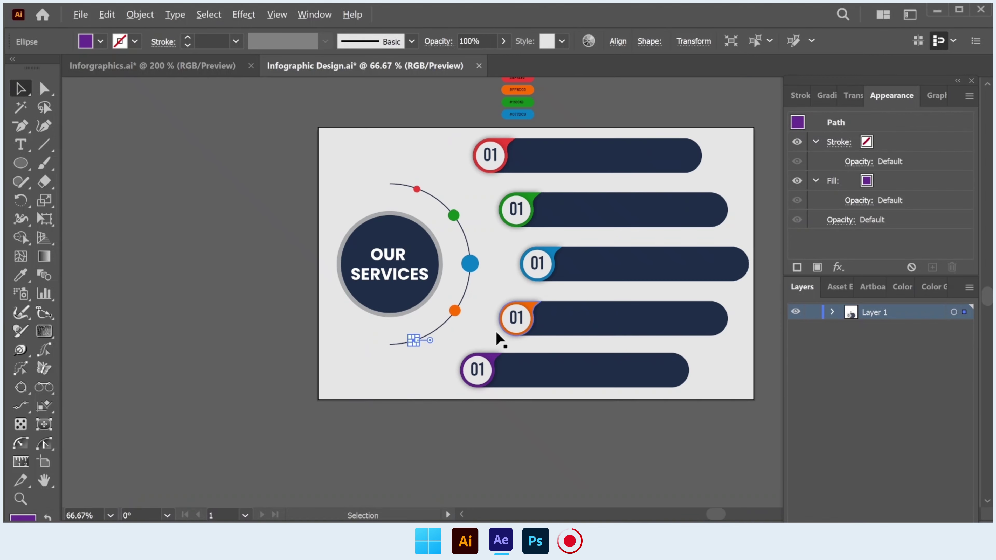
Step: Edit a badge's number text with the Type tool, entering 5
{"action": "left_click", "coordinate": [21, 145]}
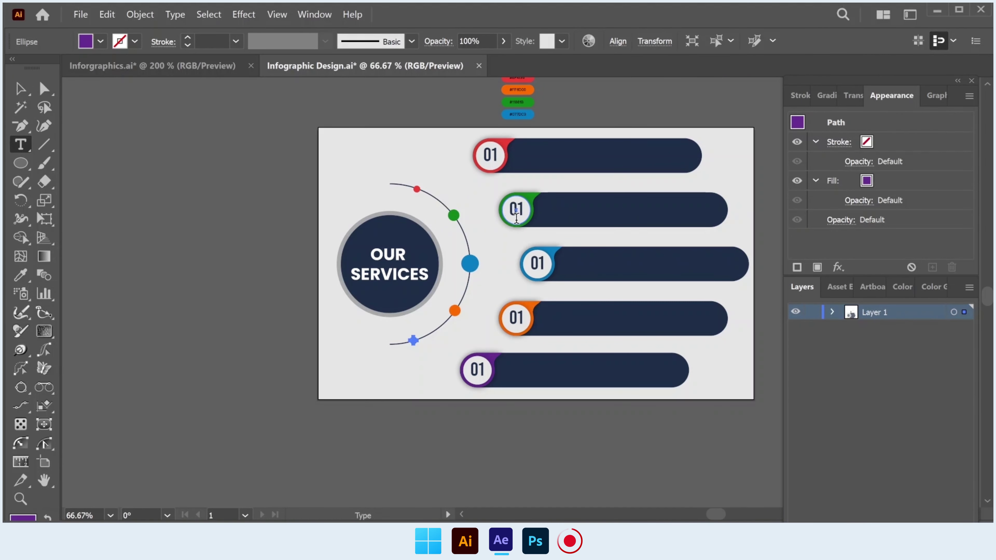
{"action": "left_click", "coordinate": [521, 210]}
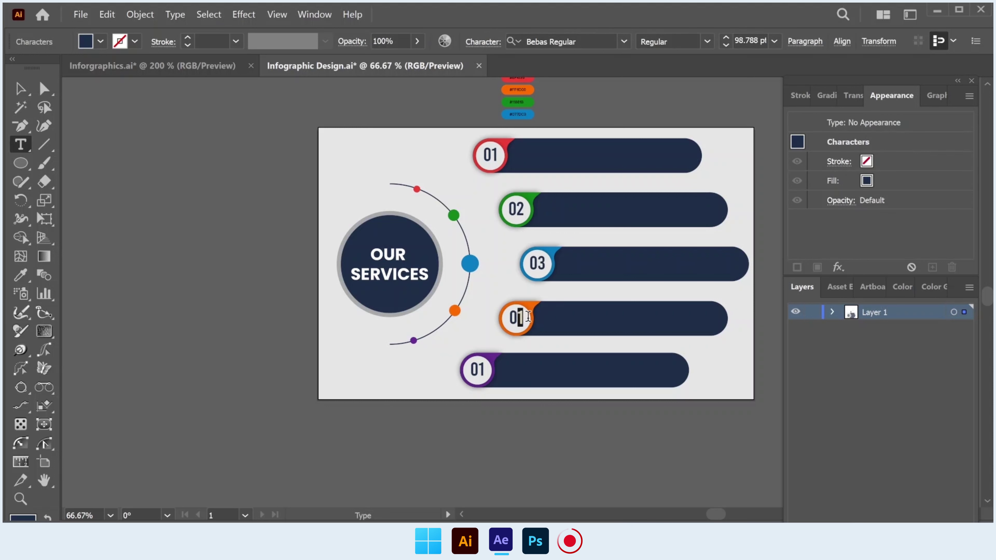
{"action": "left_click", "coordinate": [518, 318]}
{"action": "type", "text": "045"}
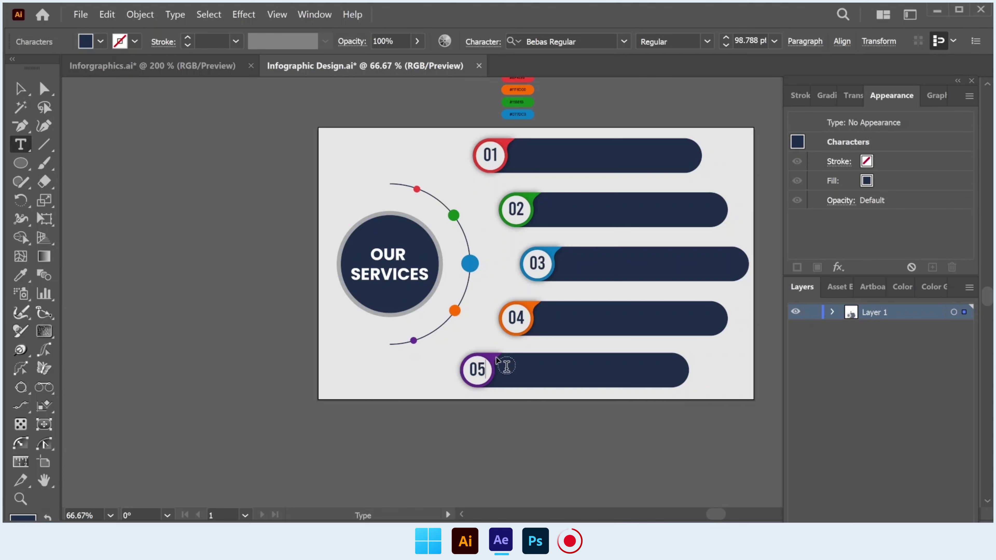
{"action": "left_click", "coordinate": [20, 90]}
Step: Enlarge the LOREM IPSUM DOLOR heading and body text block to a readable size
{"action": "scroll", "coordinate": [447, 269], "scroll_direction": "up", "scroll_amount": 1}
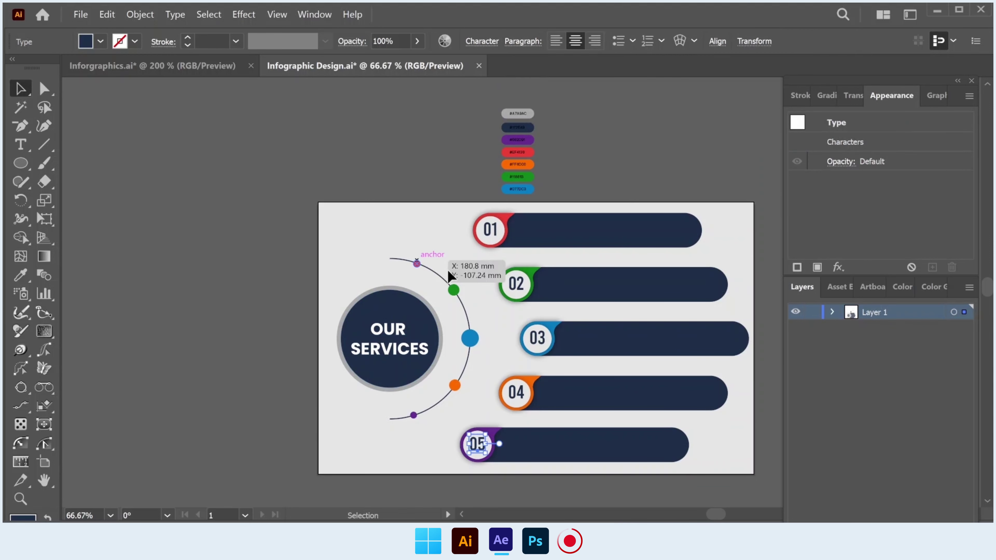
{"action": "key", "text": "ctrl+minus"}
{"action": "key", "text": "ctrl+plus"}
{"action": "key", "text": "ctrl+plus"}
{"action": "key", "text": "ctrl+plus"}
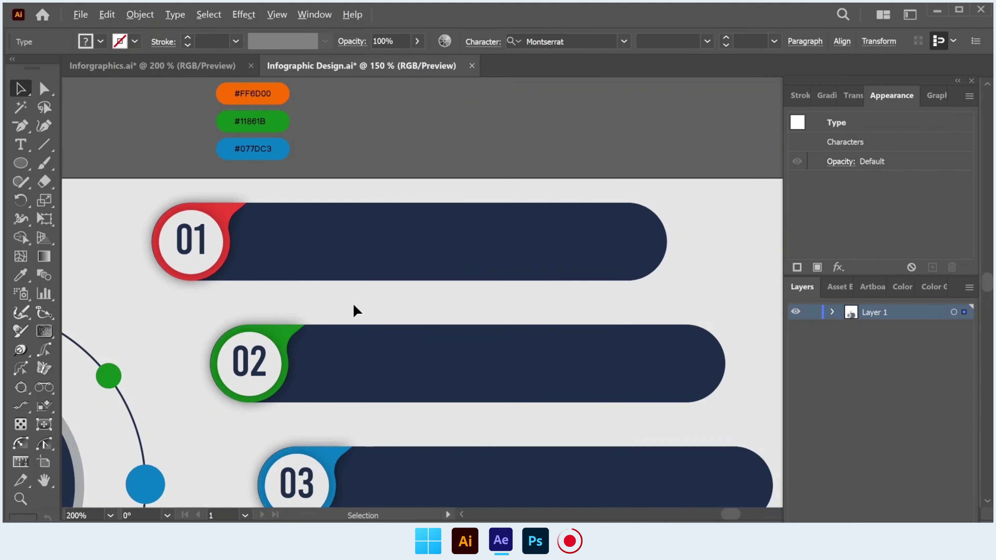
{"action": "mouse_move", "coordinate": [552, 298]}
{"action": "left_mouse_down"}
{"action": "mouse_move", "coordinate": [659, 335]}
{"action": "mouse_move", "coordinate": [409, 261]}
{"action": "mouse_move", "coordinate": [427, 303]}
{"action": "left_mouse_up"}
{"action": "key", "text": "ctrl+minus"}
{"action": "key", "text": "ctrl+minus"}
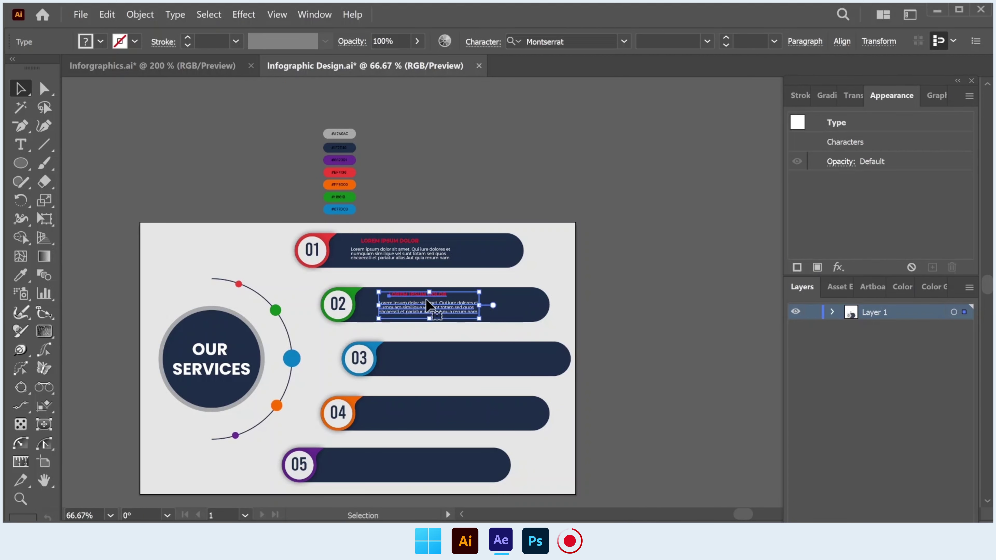
Step: Copy the heading and body text into the 03, 04 and 05 bars
{"action": "scroll", "coordinate": [427, 303], "scroll_direction": "down", "scroll_amount": 2}
{"action": "left_click_drag", "start_coordinate": [425, 259], "coordinate": [441, 316]}
{"action": "scroll", "coordinate": [442, 263], "scroll_direction": "down", "scroll_amount": 2}
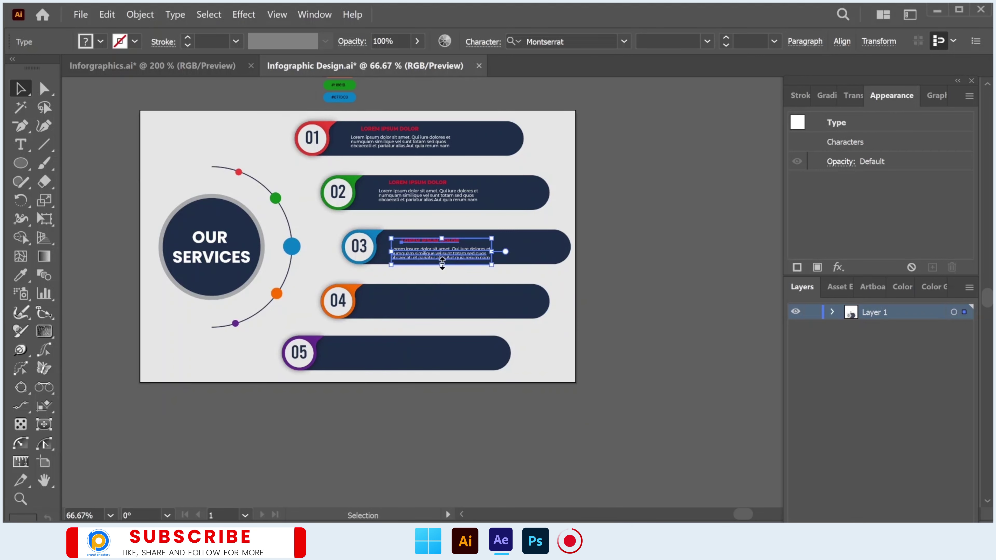
{"action": "left_click_drag", "start_coordinate": [455, 257], "coordinate": [443, 310]}
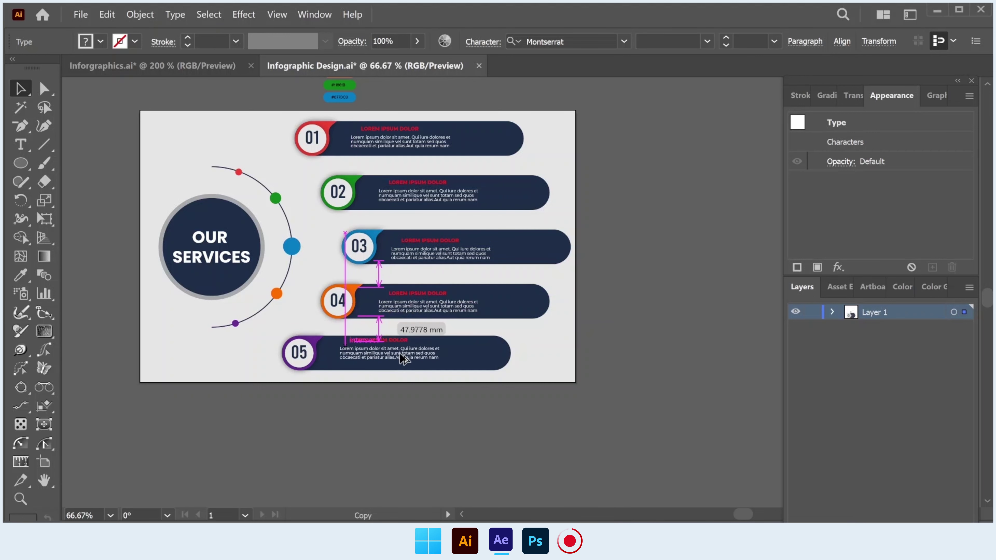
{"action": "left_click_drag", "start_coordinate": [442, 310], "coordinate": [401, 363]}
Step: Colour the bar 05 heading purple and the bar 04 heading orange from their dots
{"action": "left_click", "coordinate": [388, 347]}
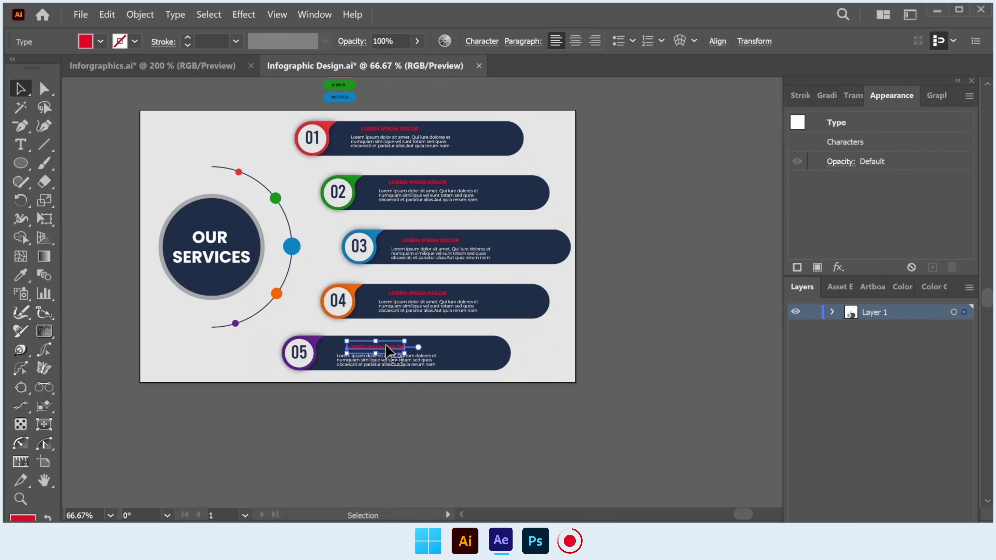
{"action": "left_click", "coordinate": [23, 274]}
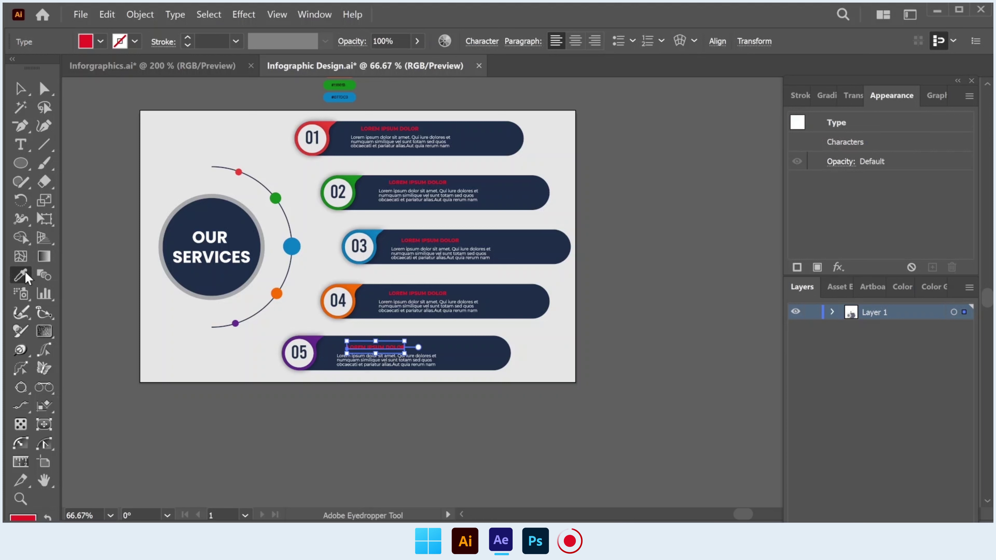
{"action": "left_click", "coordinate": [20, 89]}
{"action": "left_click", "coordinate": [424, 295]}
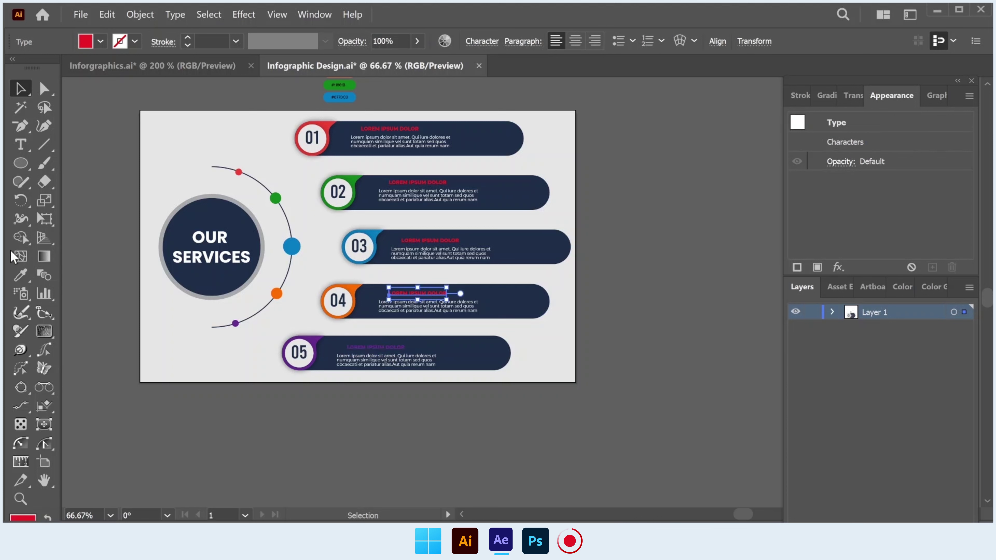
{"action": "left_click", "coordinate": [22, 275]}
{"action": "left_click", "coordinate": [277, 293]}
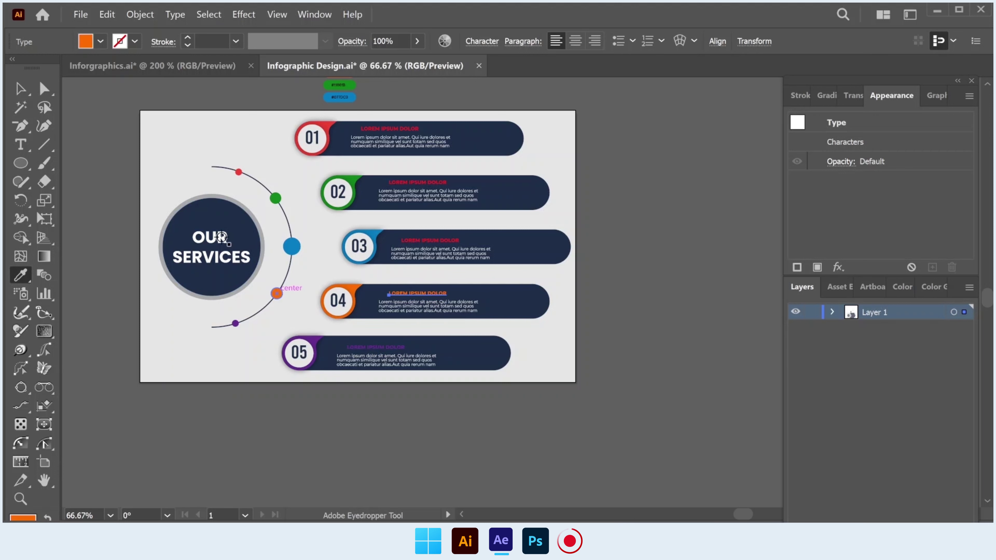
{"action": "left_click", "coordinate": [19, 89]}
Step: Colour the bar 03 heading blue and the bar 02 heading green, then clear the selection
{"action": "left_click", "coordinate": [429, 240]}
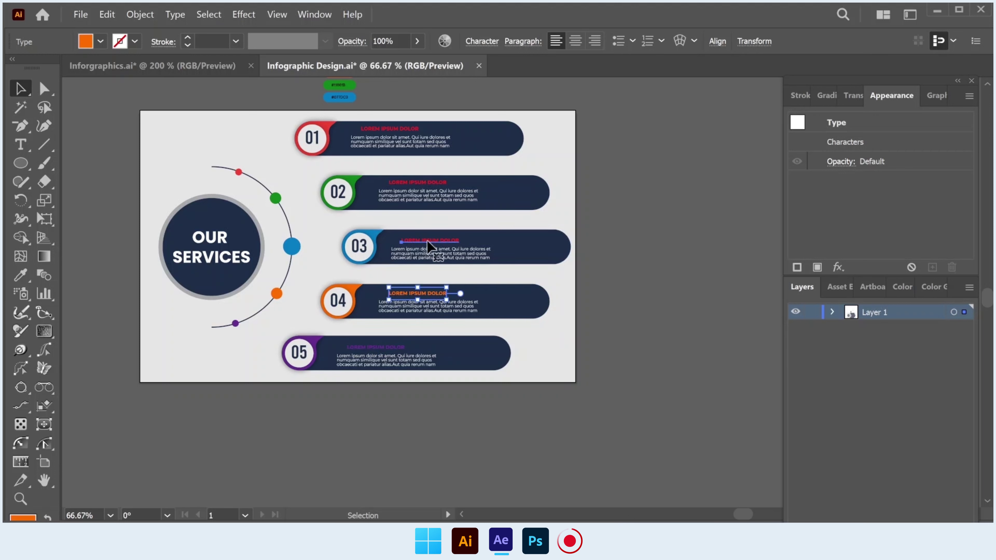
{"action": "left_click", "coordinate": [26, 268]}
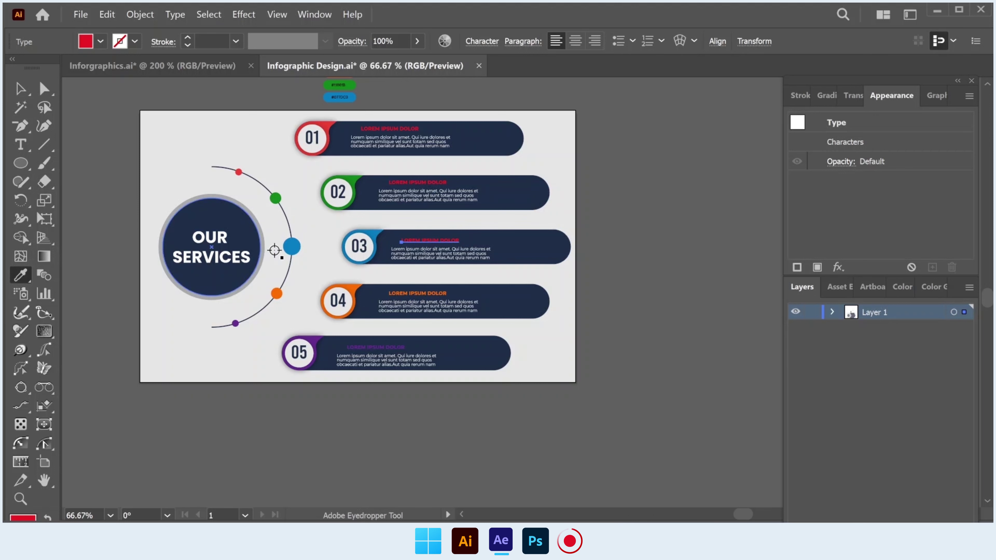
{"action": "left_click", "coordinate": [292, 246]}
{"action": "left_click", "coordinate": [20, 88]}
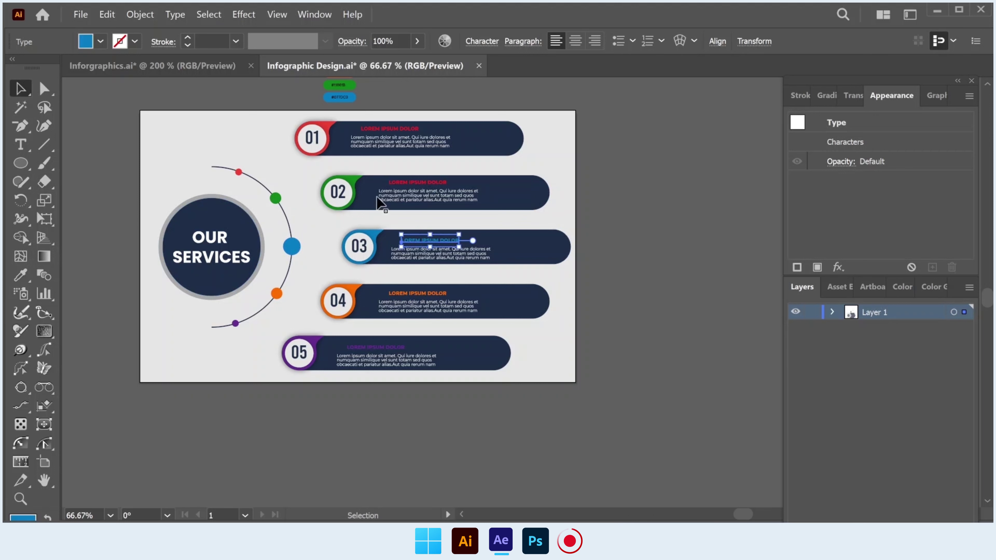
{"action": "left_click", "coordinate": [423, 188]}
{"action": "left_click", "coordinate": [20, 274]}
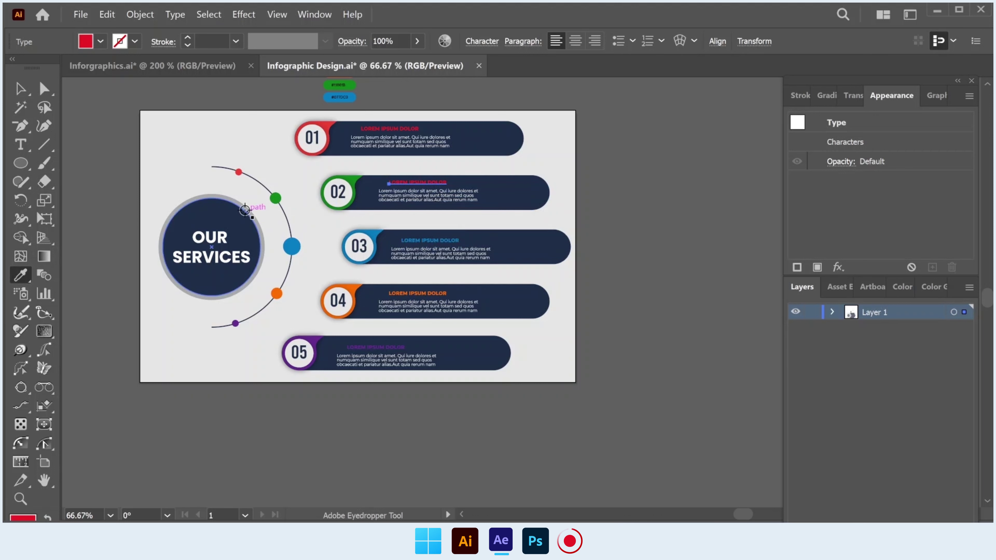
{"action": "left_click", "coordinate": [21, 88]}
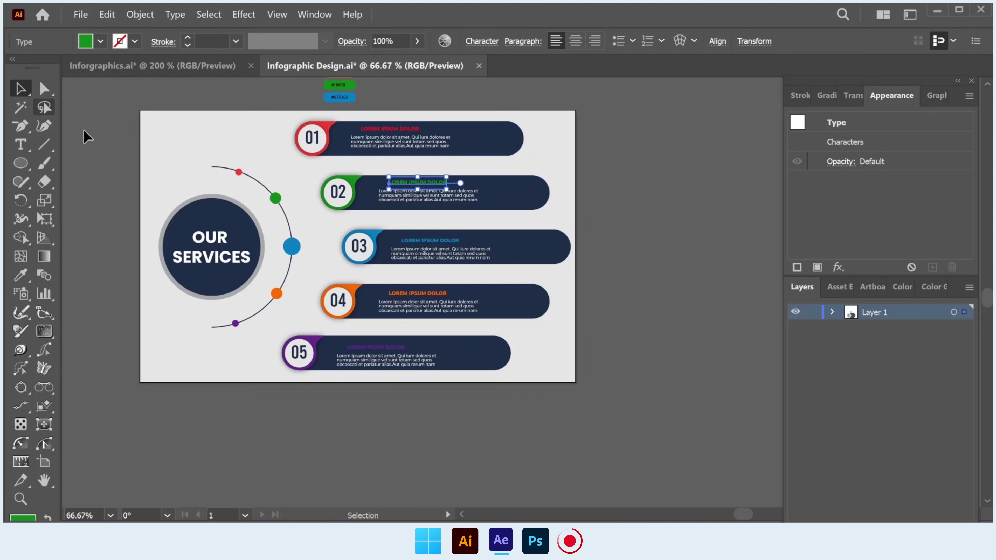
{"action": "scroll", "coordinate": [275, 255], "scroll_direction": "up", "scroll_amount": 1}
{"action": "scroll", "coordinate": [583, 314], "scroll_direction": "up", "scroll_amount": 1}
{"action": "scroll", "coordinate": [583, 315], "scroll_direction": "up", "scroll_amount": 1}
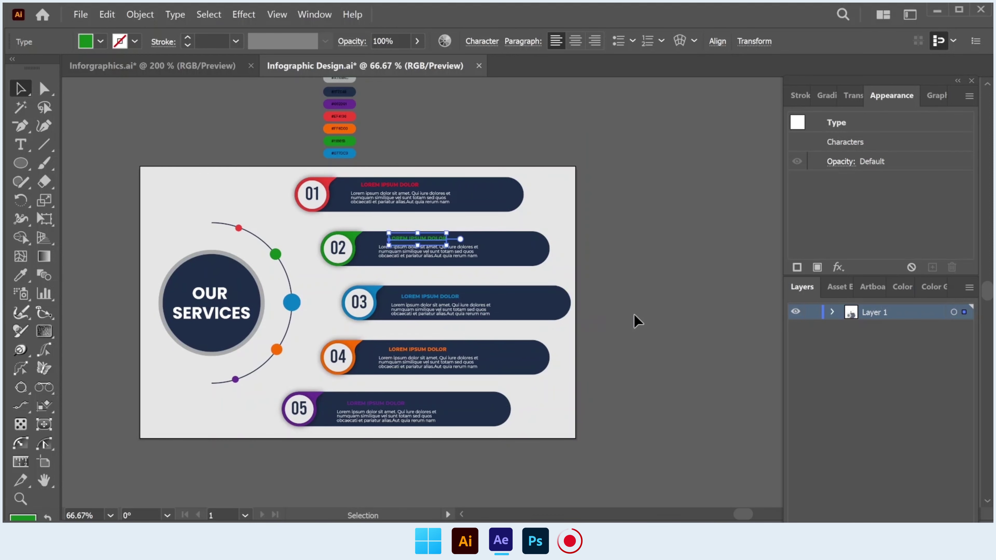
{"action": "left_click", "coordinate": [633, 313]}
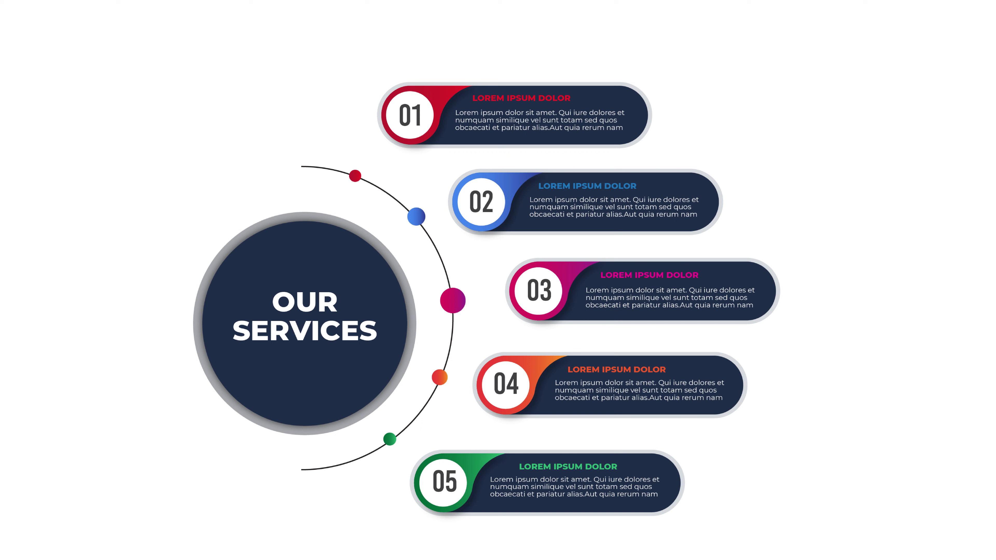